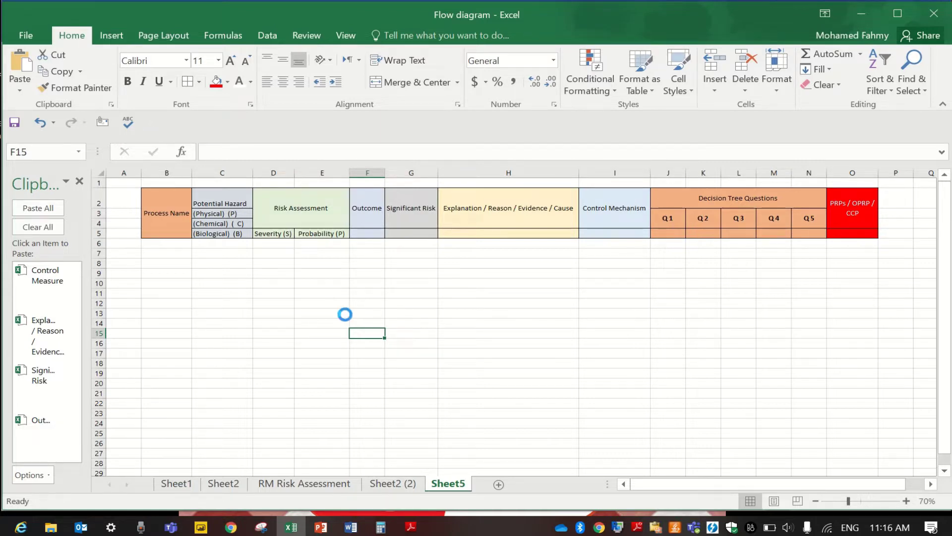
Make the Process Name, Potential Hazard and Risk Assessment headers bold on Sheet5
{"action": "left_click_drag", "start_coordinate": [698, 484], "coordinate": [587, 480]}
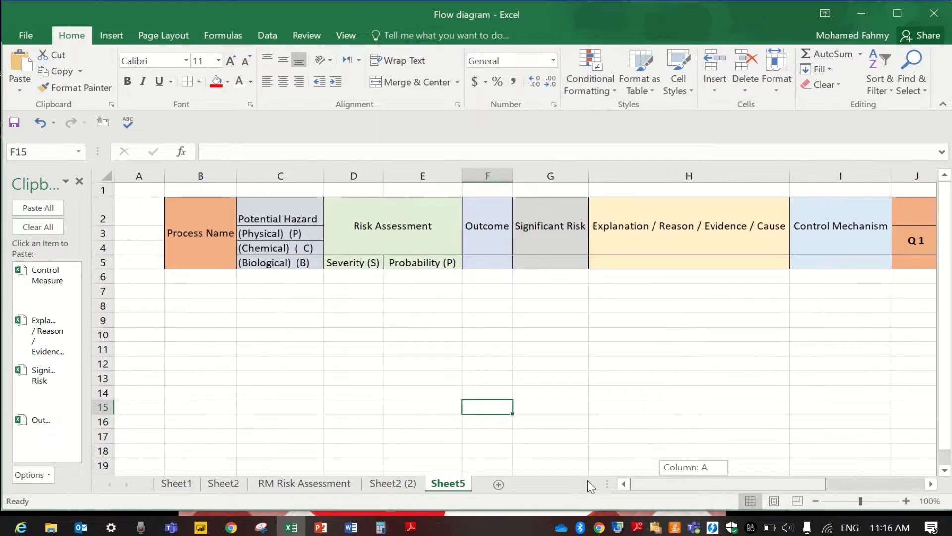
{"action": "left_click", "coordinate": [192, 254]}
{"action": "left_click", "coordinate": [128, 81]}
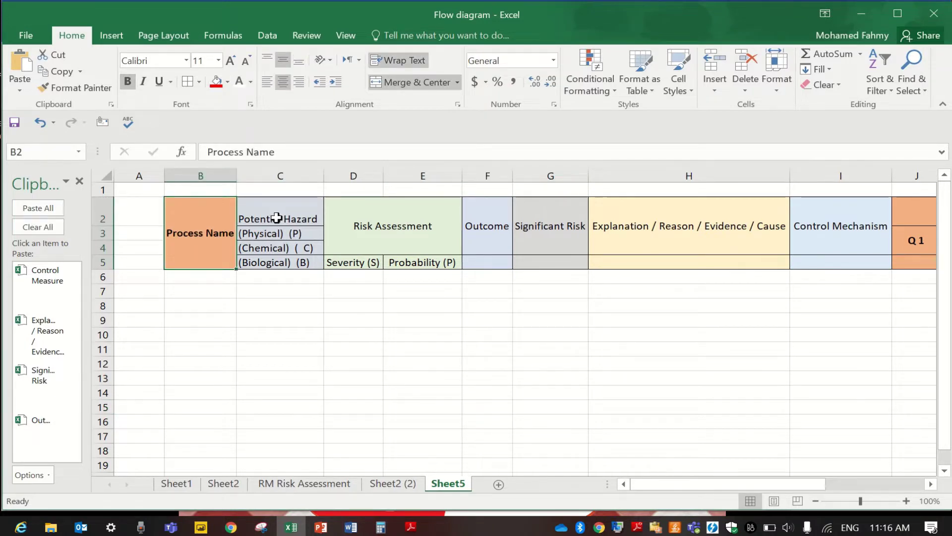
{"action": "left_click", "coordinate": [276, 218]}
{"action": "left_click", "coordinate": [128, 82]}
{"action": "left_click", "coordinate": [381, 232]}
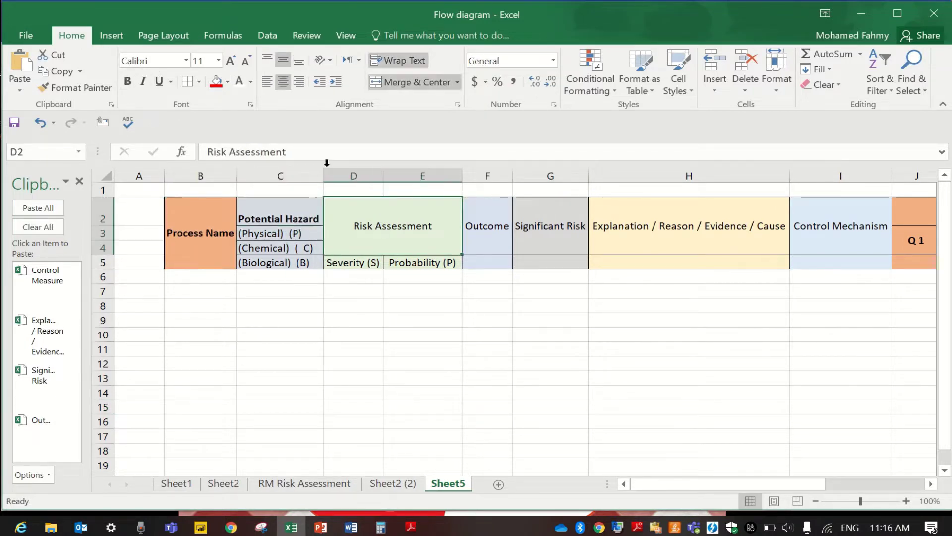
{"action": "left_click", "coordinate": [128, 82]}
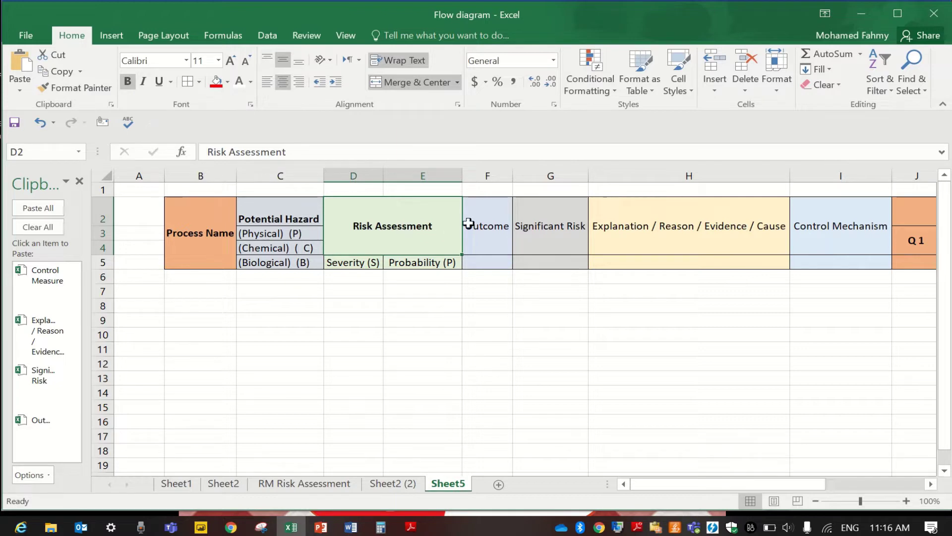
Merge and center the Outcome and Significant Risk headers down through row 5, and make both bold
{"action": "left_click", "coordinate": [493, 223]}
{"action": "left_click", "coordinate": [531, 233], "text": "ctrl"}
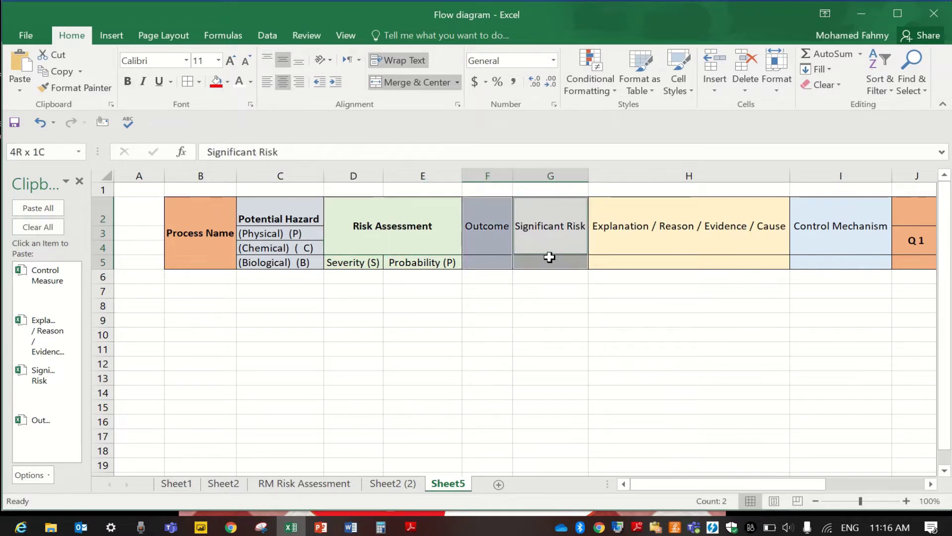
{"action": "left_click", "coordinate": [414, 82]}
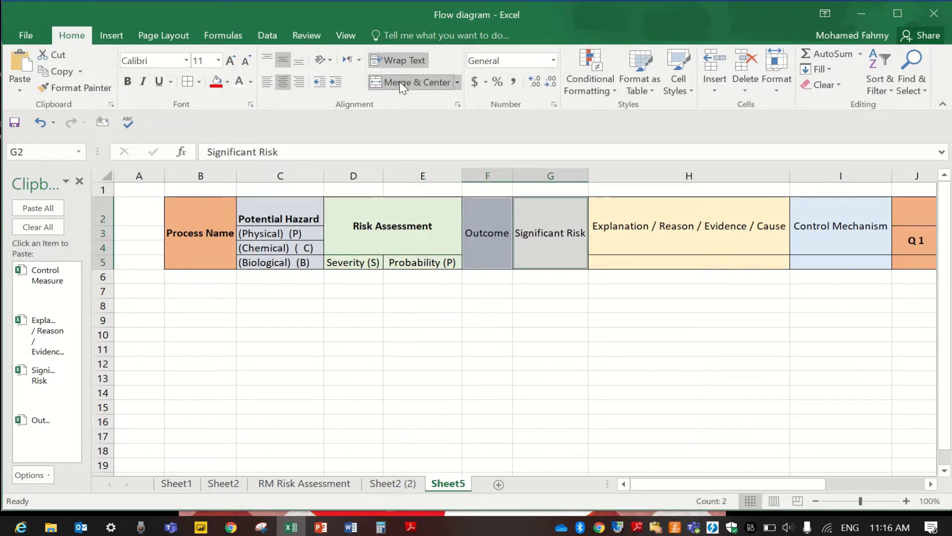
{"action": "left_click", "coordinate": [127, 84]}
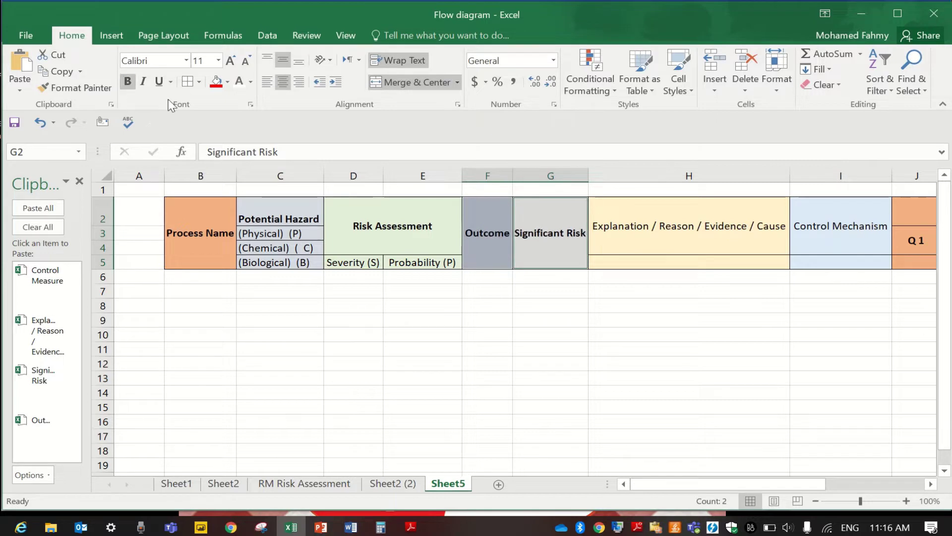
Make the Explanation / Reason / Evidence / Cause and Control Mechanism headers bold and merge each down through row 5
{"action": "left_click_drag", "start_coordinate": [656, 206], "coordinate": [661, 258]}
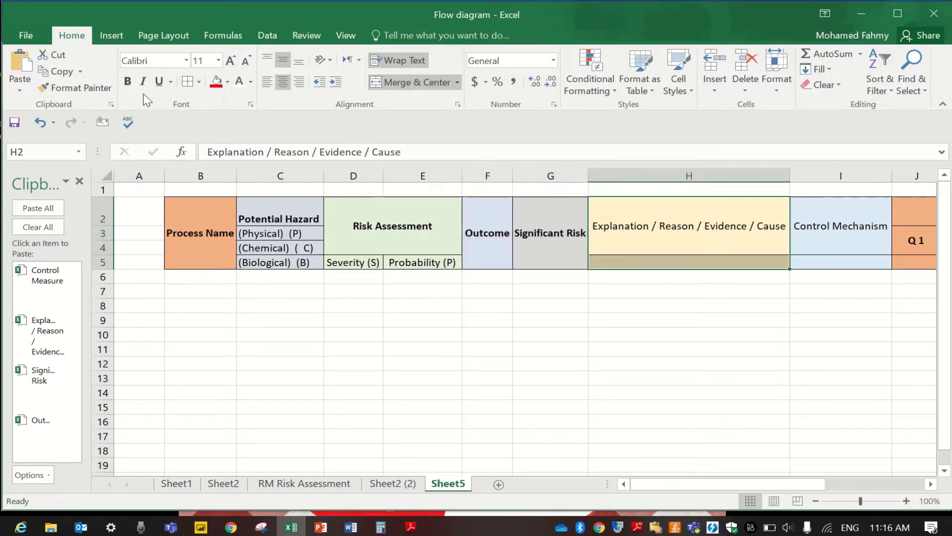
{"action": "left_click", "coordinate": [128, 84]}
{"action": "left_click", "coordinate": [404, 82]}
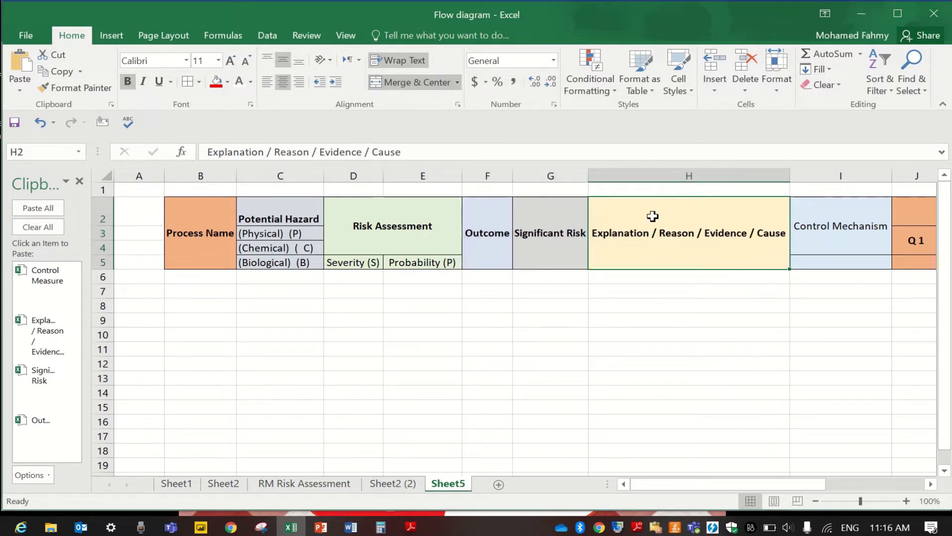
{"action": "left_click_drag", "start_coordinate": [854, 219], "coordinate": [856, 263]}
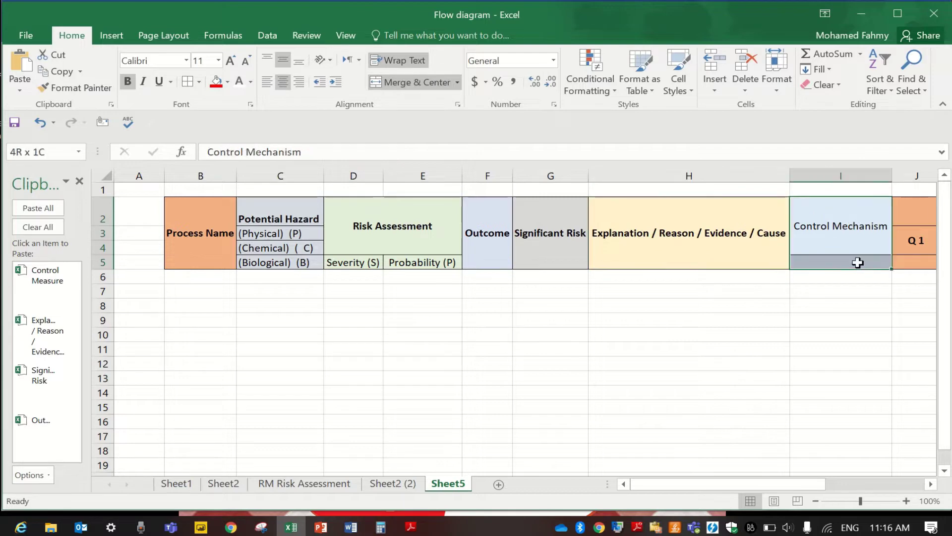
{"action": "left_click", "coordinate": [127, 82]}
{"action": "left_click", "coordinate": [406, 85]}
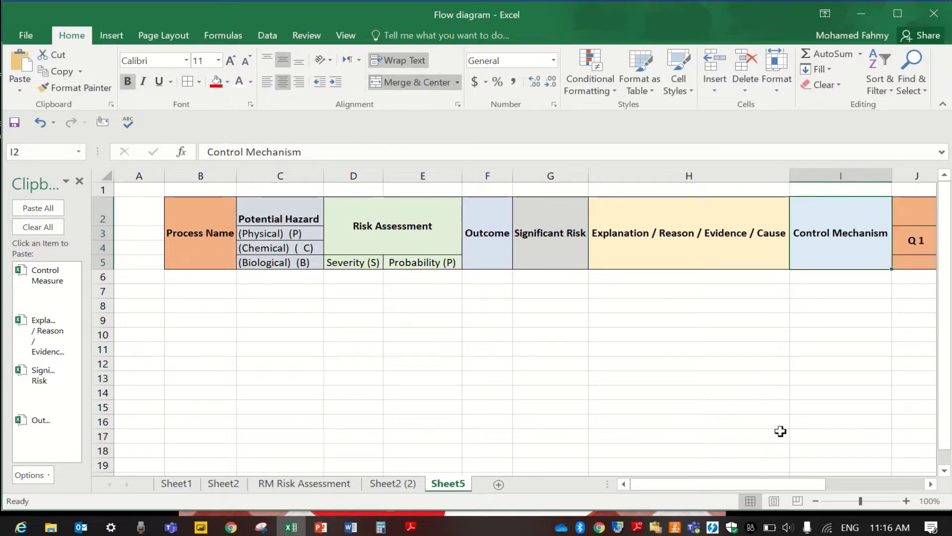
Make the Decision Tree Questions header bold and enlarge its font to 18 pt
{"action": "left_click_drag", "start_coordinate": [794, 484], "coordinate": [862, 487]}
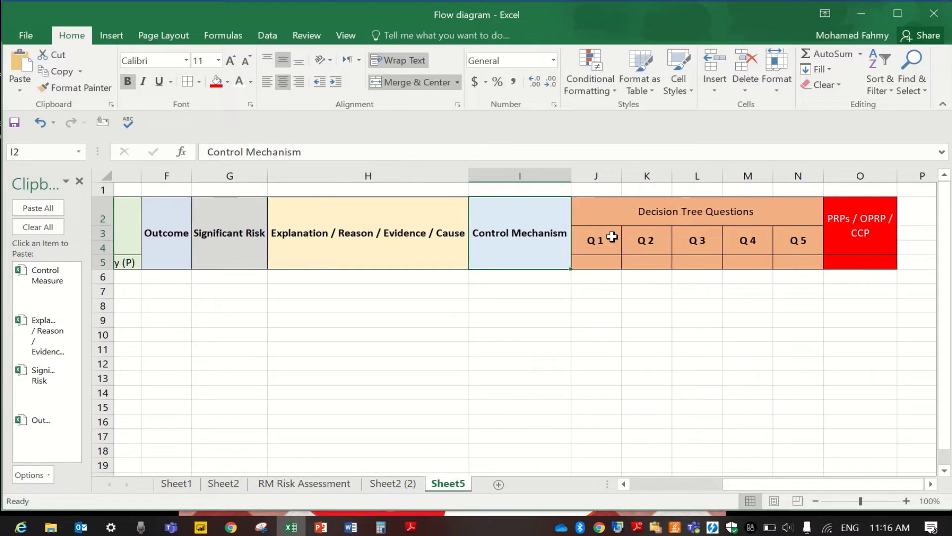
{"action": "left_click", "coordinate": [608, 206]}
{"action": "left_click", "coordinate": [128, 82]}
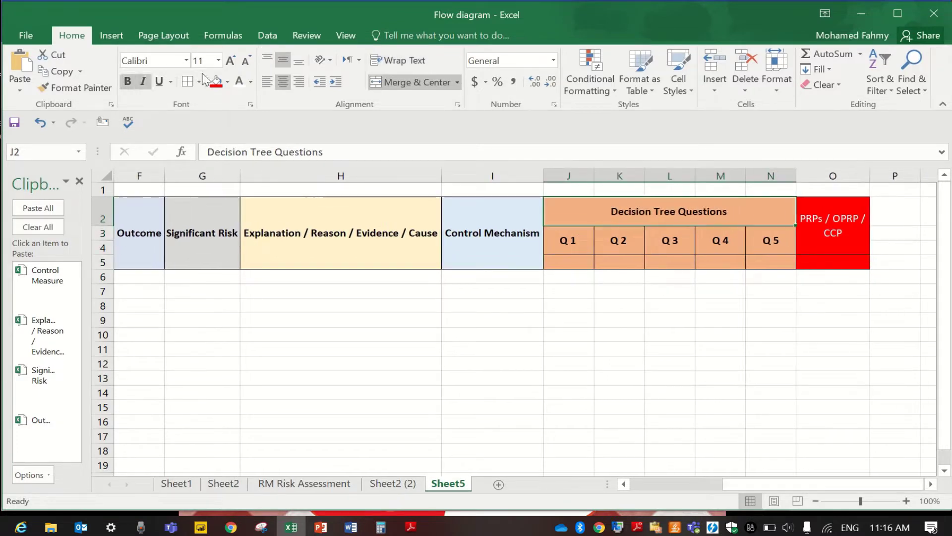
{"action": "left_click", "coordinate": [232, 60]}
{"action": "left_click", "coordinate": [231, 61]}
{"action": "left_click", "coordinate": [231, 61]}
{"action": "left_click", "coordinate": [231, 61]}
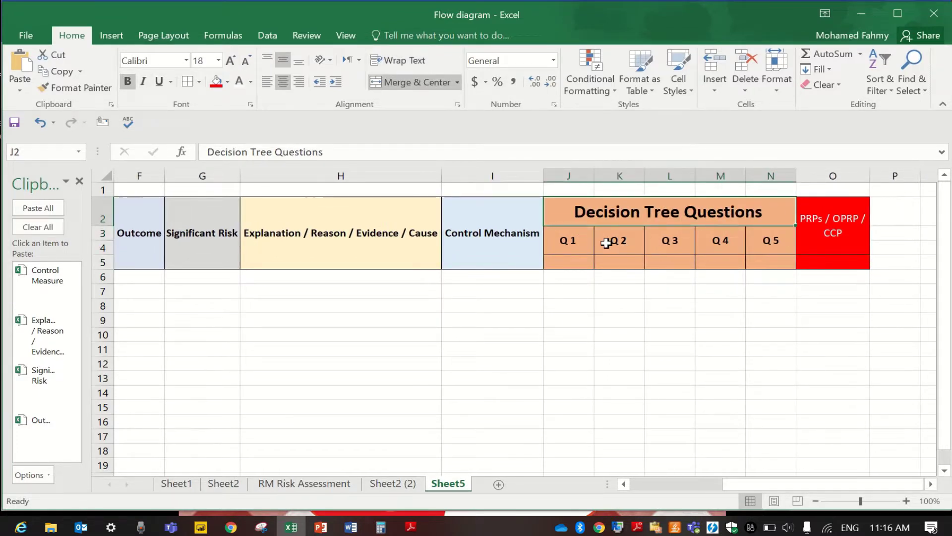
Enlarge the Q 1 to Q 5 labels to 14 pt
{"action": "left_click_drag", "start_coordinate": [568, 242], "coordinate": [764, 241]}
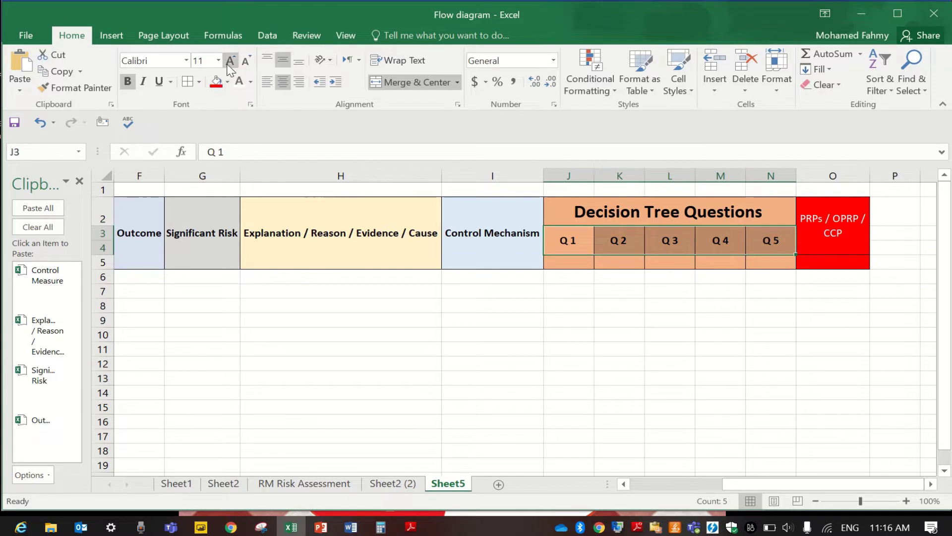
{"action": "left_click", "coordinate": [231, 60]}
{"action": "left_click", "coordinate": [232, 61]}
Make the PRPs / OPRP / CCP header bold and set its font size to 12 pt
{"action": "left_click", "coordinate": [816, 218]}
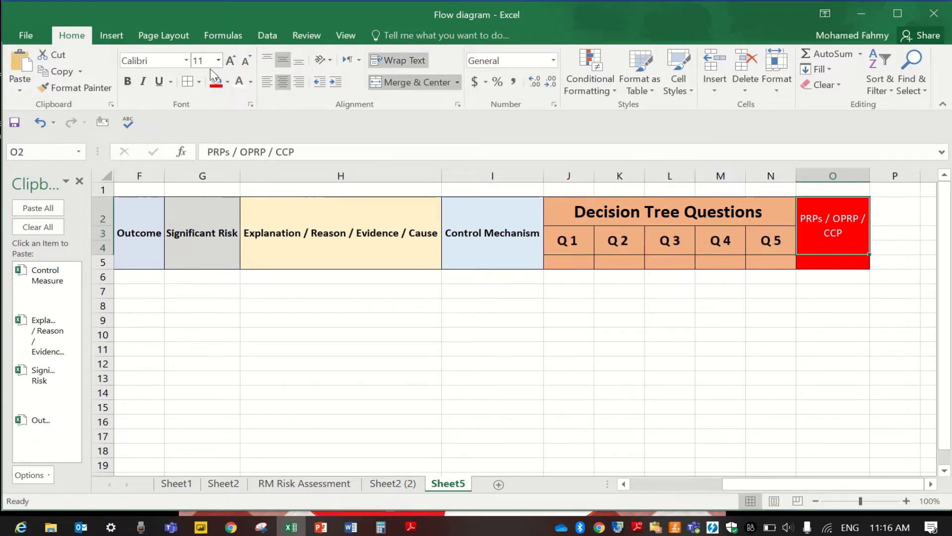
{"action": "left_click", "coordinate": [127, 81]}
{"action": "left_click", "coordinate": [231, 60]}
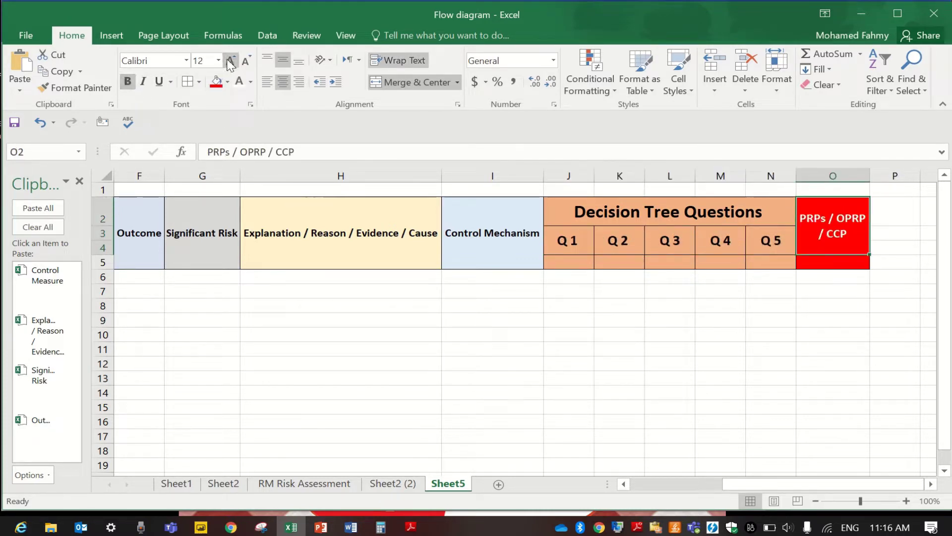
Merge and center each of the Q 1 to Q 5 labels and the PRPs / OPRP / CCP header down through row 5
{"action": "left_click", "coordinate": [480, 246]}
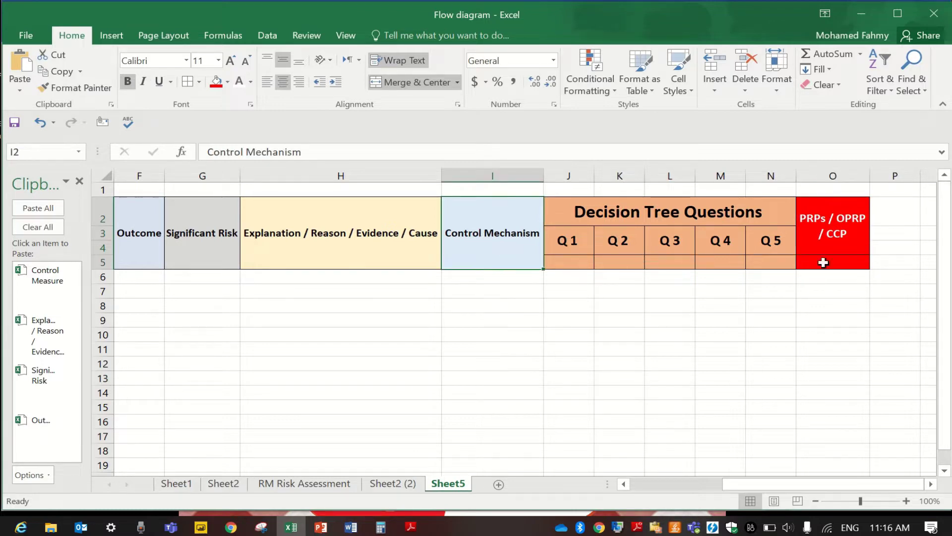
{"action": "left_click", "coordinate": [847, 244]}
{"action": "left_click_drag", "start_coordinate": [780, 238], "coordinate": [578, 255]}
{"action": "left_click", "coordinate": [391, 86]}
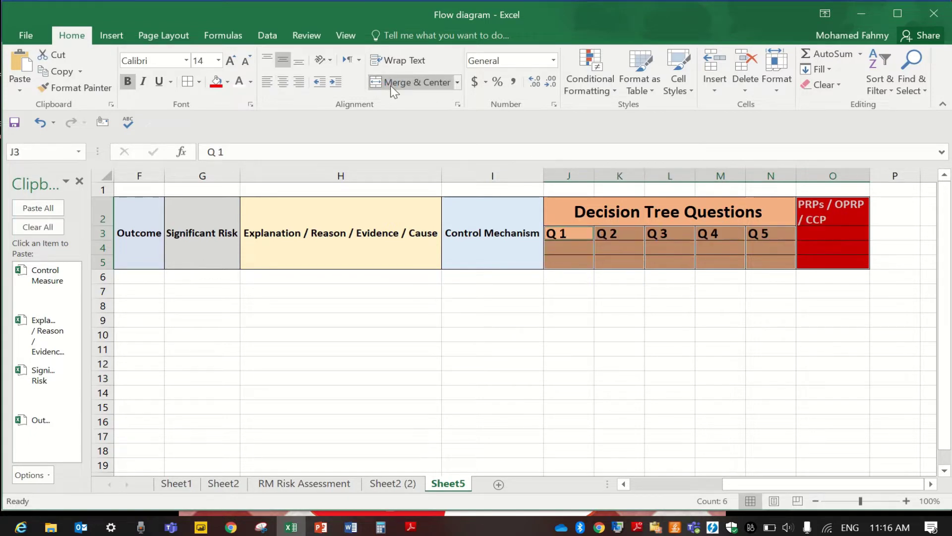
{"action": "left_click", "coordinate": [802, 343]}
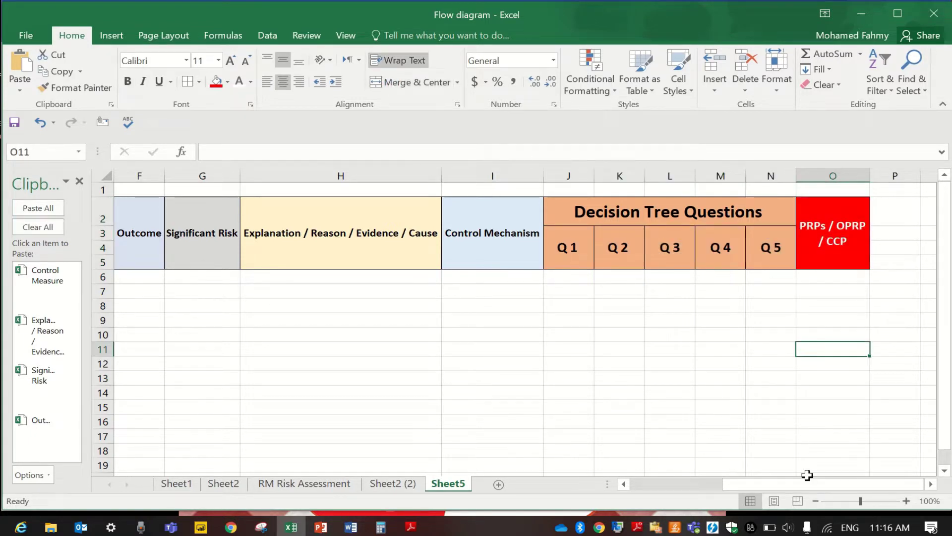
Increase the height of row 6 and apply all borders to its cells from column B to column O
{"action": "left_click_drag", "start_coordinate": [808, 482], "coordinate": [644, 484]}
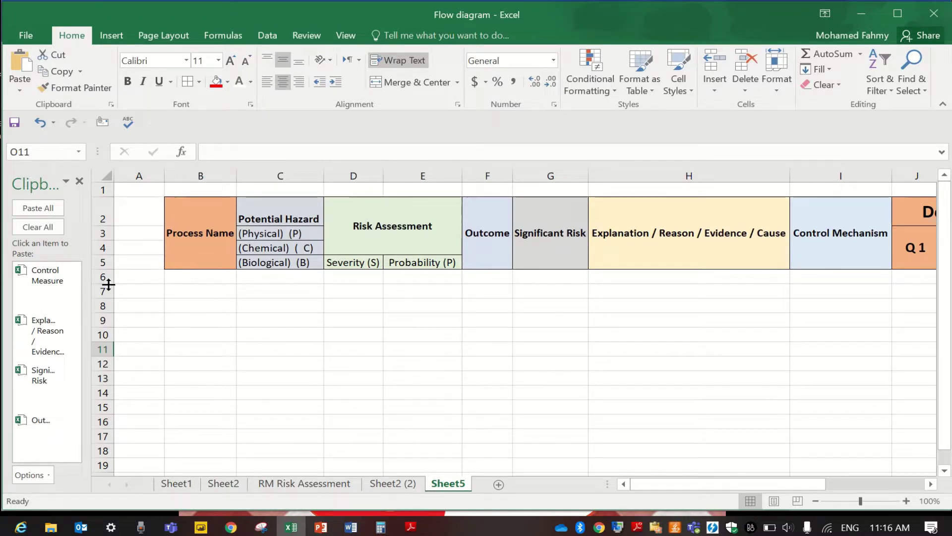
{"action": "left_click_drag", "start_coordinate": [108, 284], "coordinate": [102, 344]}
{"action": "left_click_drag", "start_coordinate": [208, 278], "coordinate": [843, 299]}
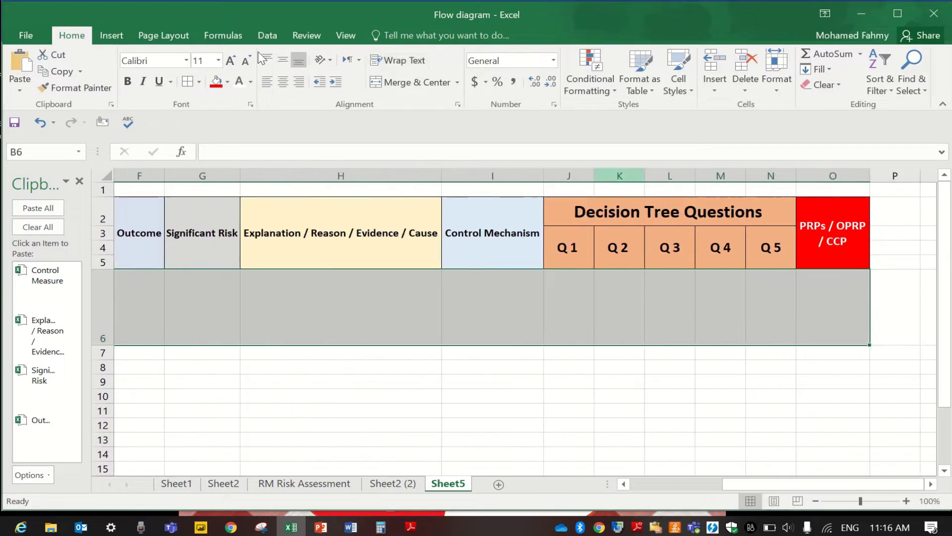
{"action": "left_click", "coordinate": [198, 86]}
{"action": "left_click", "coordinate": [446, 439]}
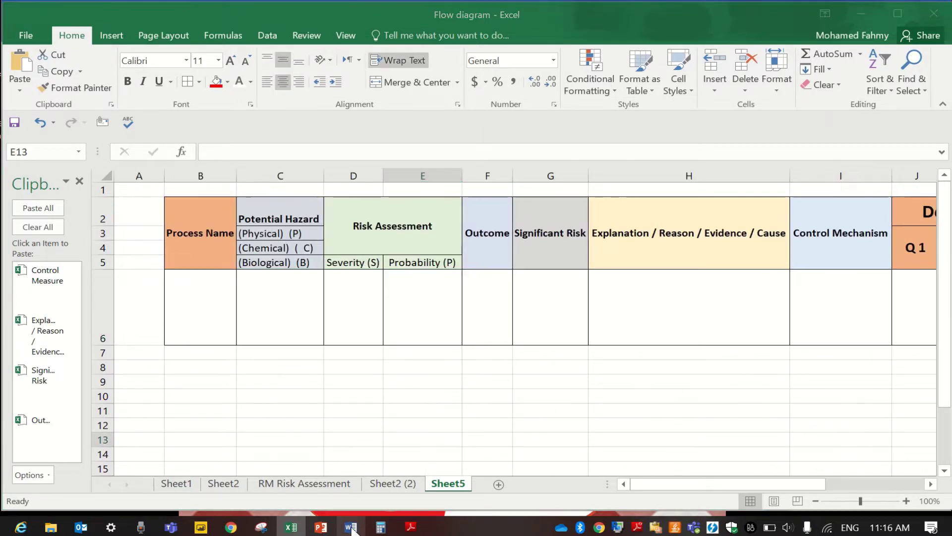
Switch to the Orange Juice HACCP document in Word and review the flow diagram and the raw and packaging material hazard analysis tables
{"action": "left_click", "coordinate": [351, 526]}
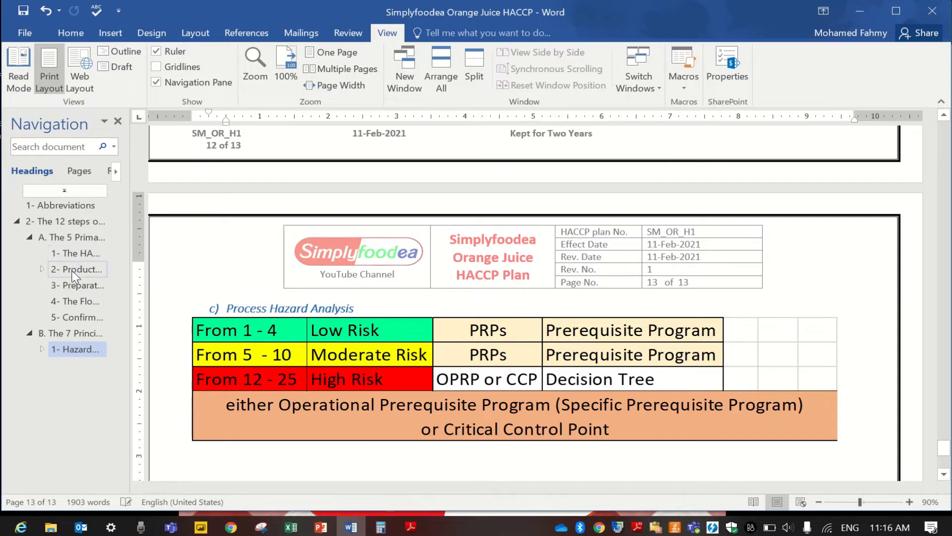
{"action": "left_click", "coordinate": [77, 301]}
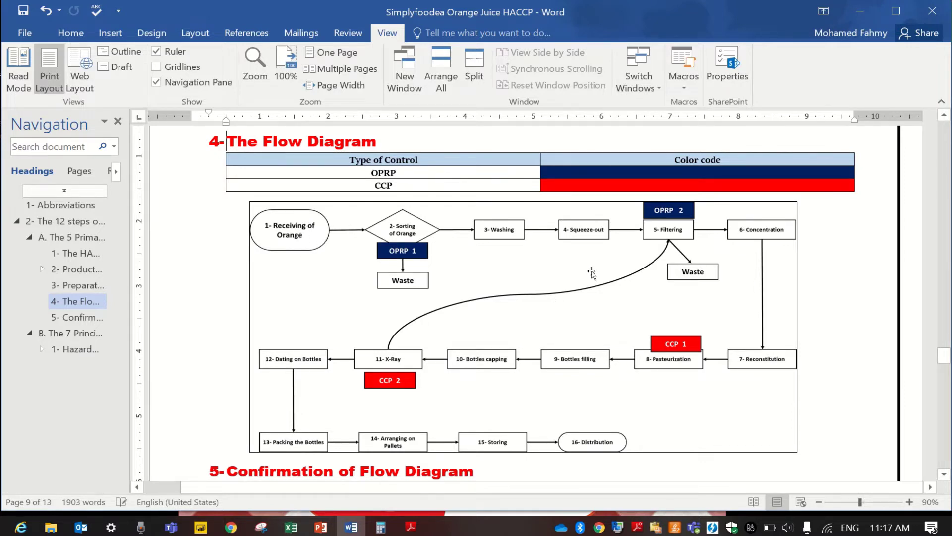
{"action": "scroll", "coordinate": [650, 409], "scroll_direction": "down", "scroll_amount": 3}
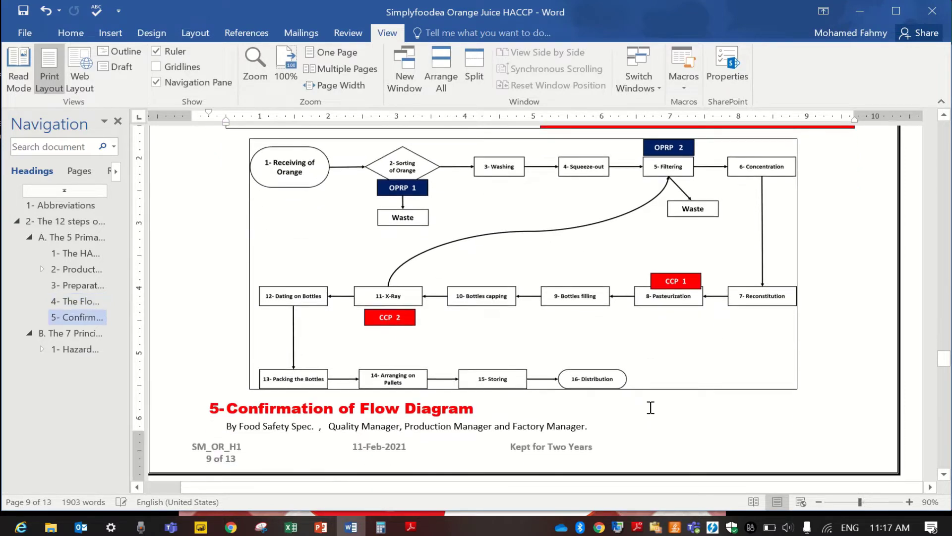
{"action": "left_click", "coordinate": [82, 349]}
{"action": "scroll", "coordinate": [382, 303], "scroll_direction": "down", "scroll_amount": 20}
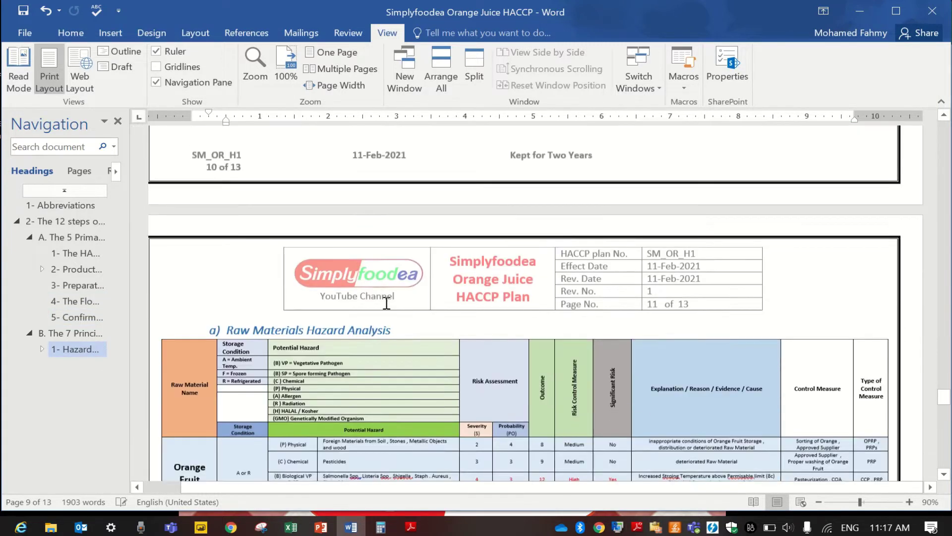
{"action": "scroll", "coordinate": [180, 360], "scroll_direction": "down", "scroll_amount": 3}
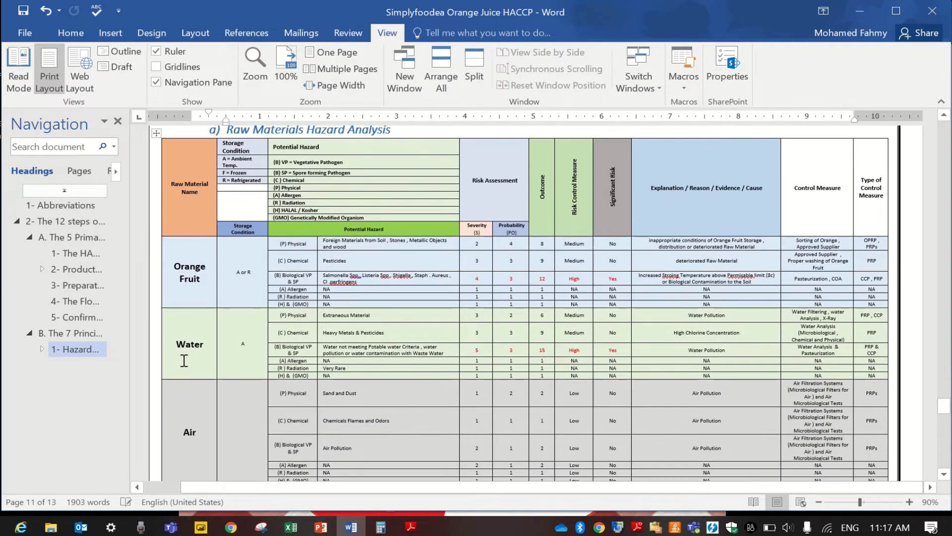
{"action": "scroll", "coordinate": [209, 404], "scroll_direction": "down", "scroll_amount": 5}
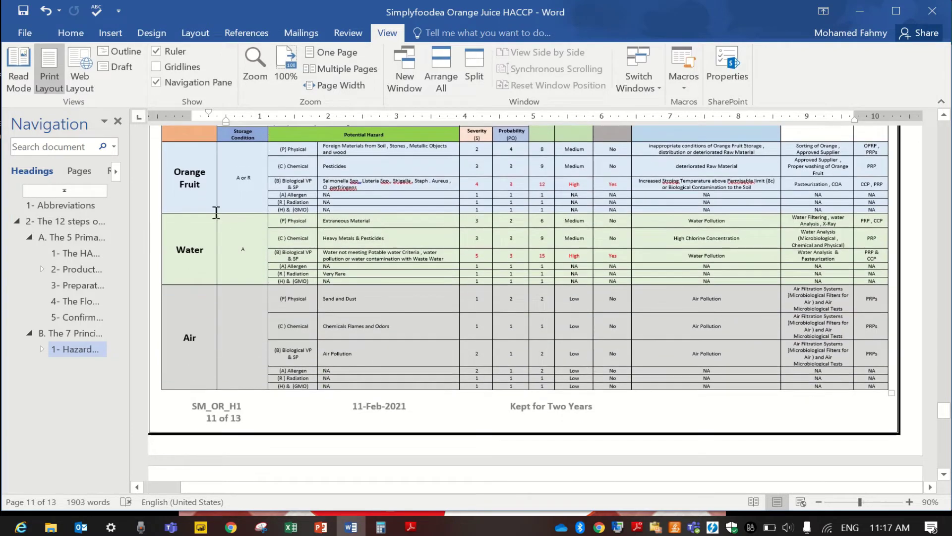
{"action": "scroll", "coordinate": [192, 354], "scroll_direction": "down", "scroll_amount": 20}
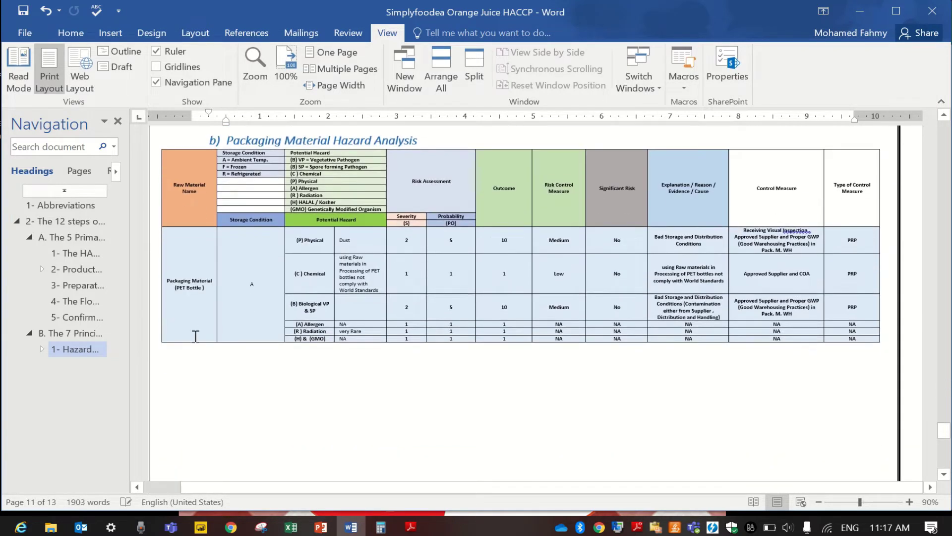
Enlarge the Packaging Material (PET Bottle) text in the packaging hazard table to 12 pt
{"action": "triple_click", "coordinate": [192, 288]}
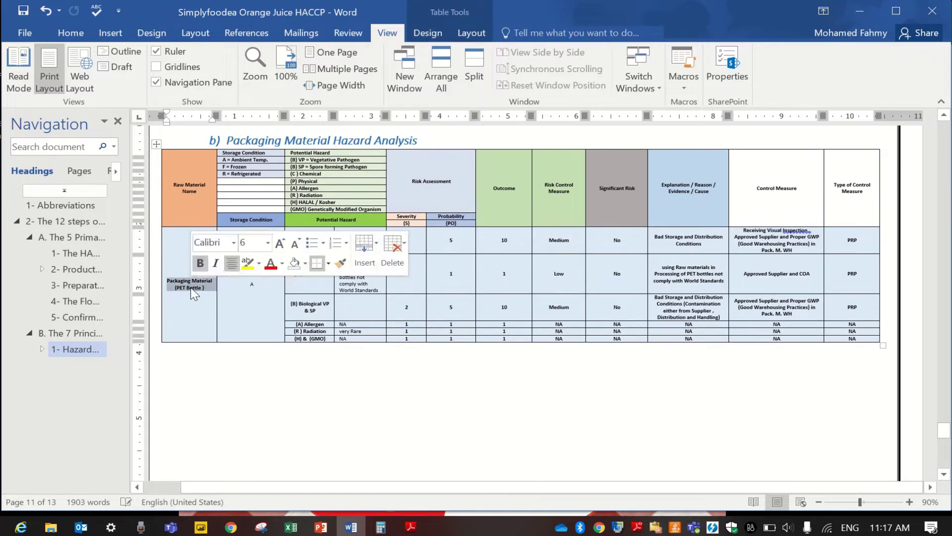
{"action": "left_click", "coordinate": [280, 243]}
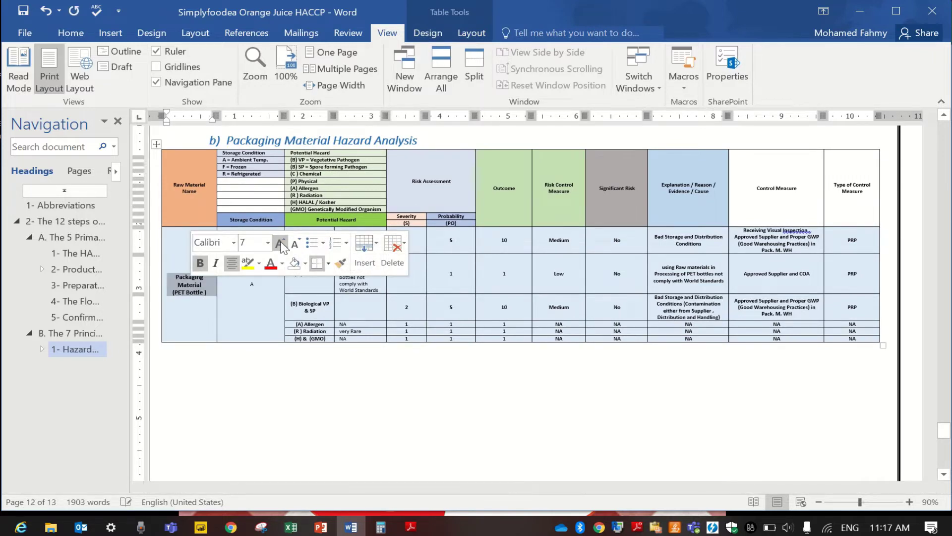
{"action": "left_click", "coordinate": [280, 243]}
{"action": "left_click", "coordinate": [280, 243]}
{"action": "left_click", "coordinate": [280, 243]}
{"action": "left_click", "coordinate": [280, 243]}
{"action": "left_click", "coordinate": [280, 243]}
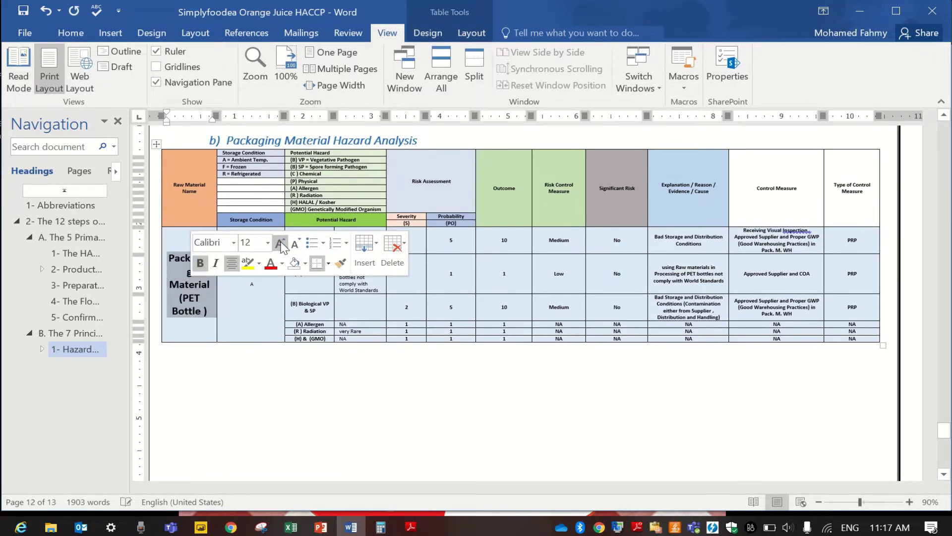
{"action": "left_click", "coordinate": [239, 305]}
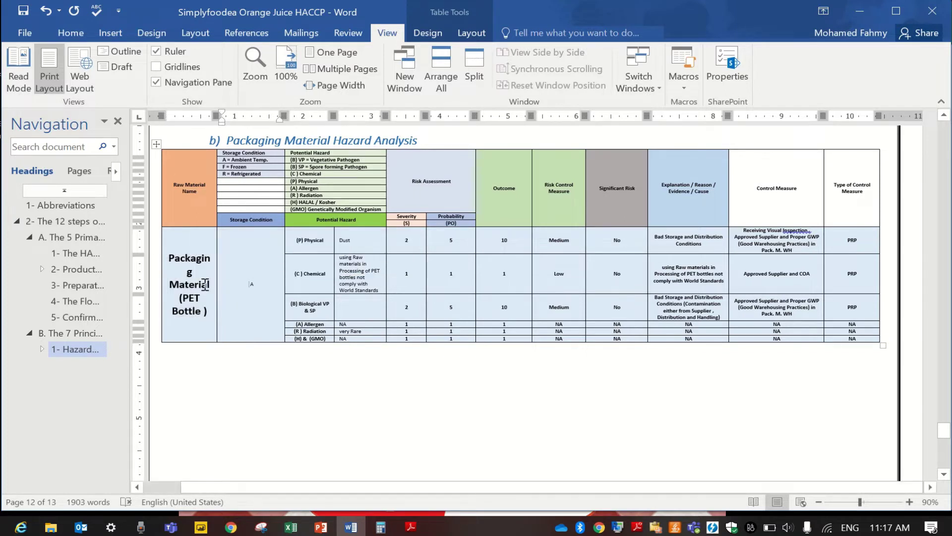
Review the packaging material hazard table and the Process Hazard Analysis section with its risk ranking table in the Word document
{"action": "left_click_drag", "start_coordinate": [216, 257], "coordinate": [217, 258]}
{"action": "triple_click", "coordinate": [207, 262]}
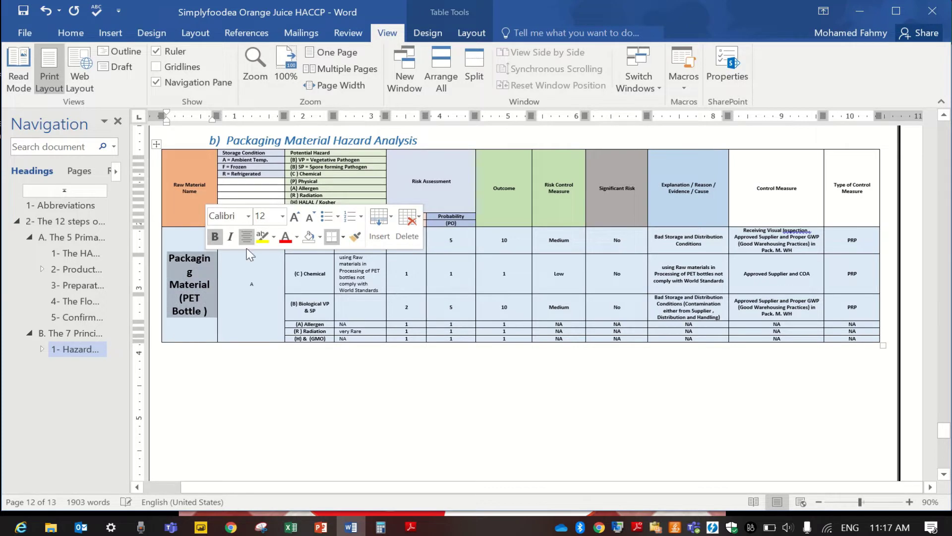
{"action": "left_click", "coordinate": [282, 383]}
{"action": "scroll", "coordinate": [290, 389], "scroll_direction": "down", "scroll_amount": 8}
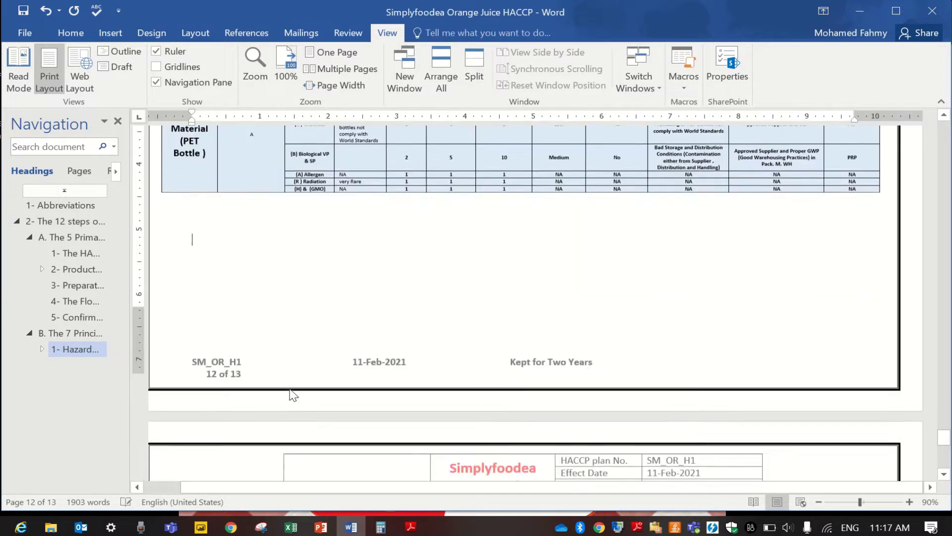
{"action": "scroll", "coordinate": [290, 390], "scroll_direction": "down", "scroll_amount": 5}
{"action": "scroll", "coordinate": [289, 380], "scroll_direction": "up", "scroll_amount": 4}
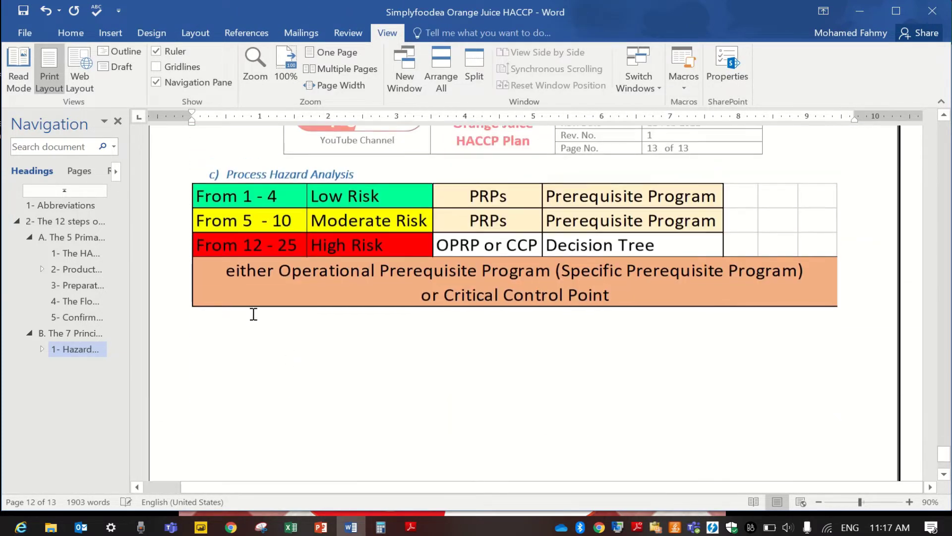
{"action": "left_click", "coordinate": [253, 300]}
{"action": "left_click", "coordinate": [298, 347]}
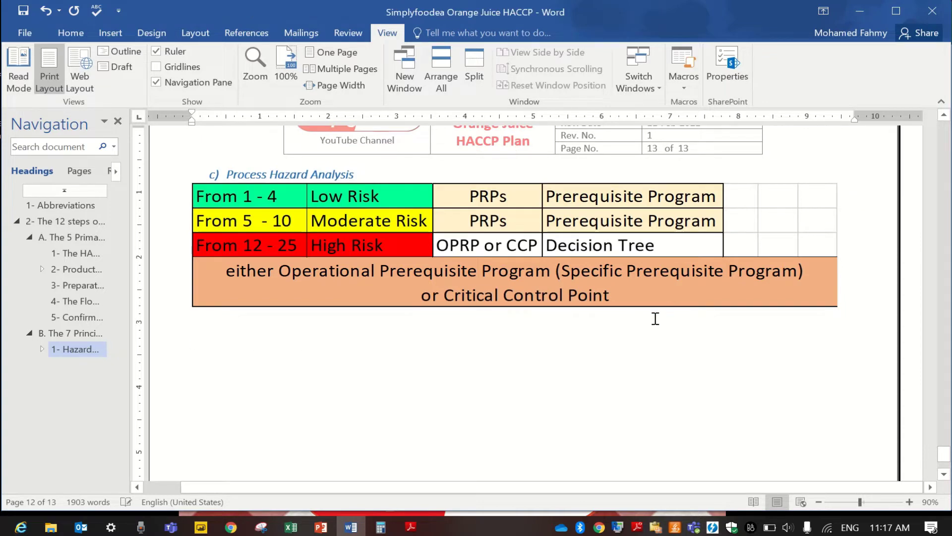
Switch to the Flow diagram workbook in Excel and merge and center cells A2 to A5 with middle vertical alignment
{"action": "key", "text": "alt+Tab"}
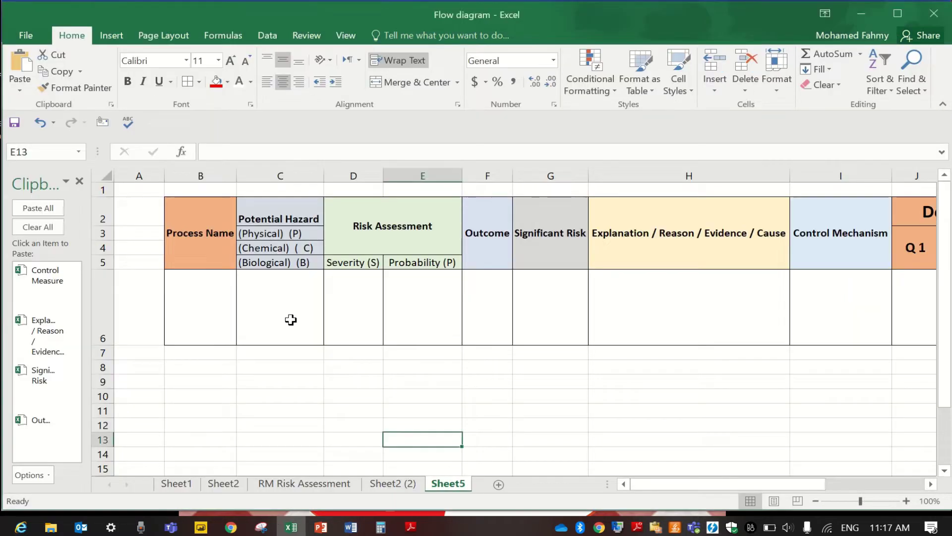
{"action": "left_click", "coordinate": [213, 311]}
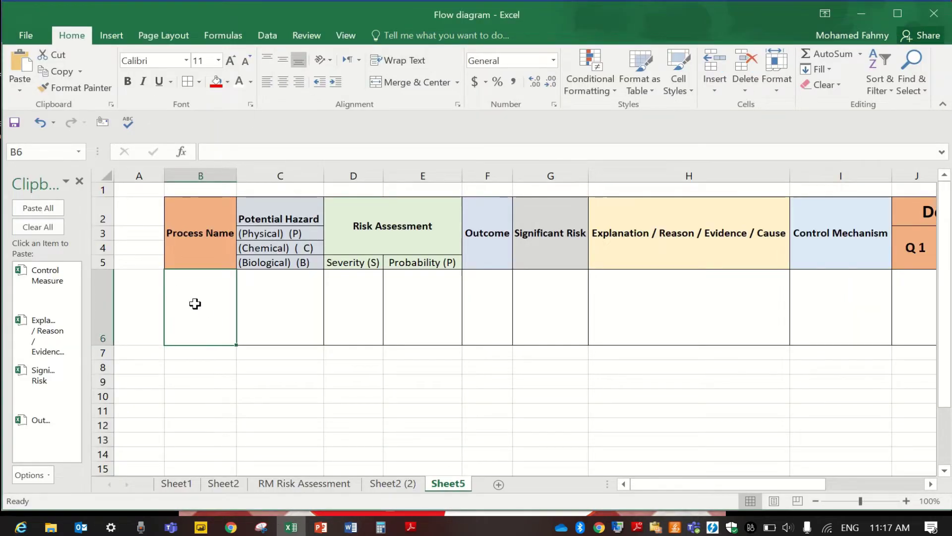
{"action": "left_click", "coordinate": [135, 291]}
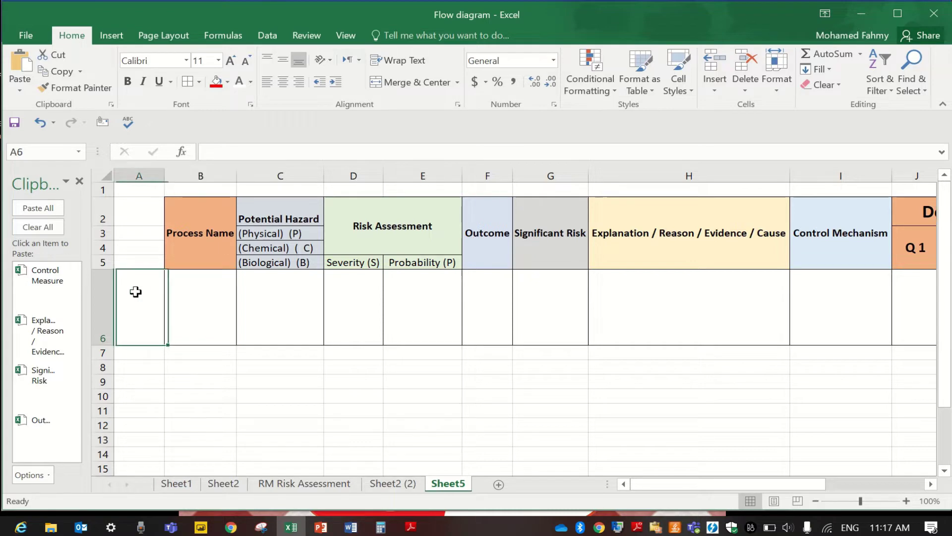
{"action": "left_click", "coordinate": [150, 260]}
{"action": "left_click_drag", "start_coordinate": [140, 221], "coordinate": [141, 266]}
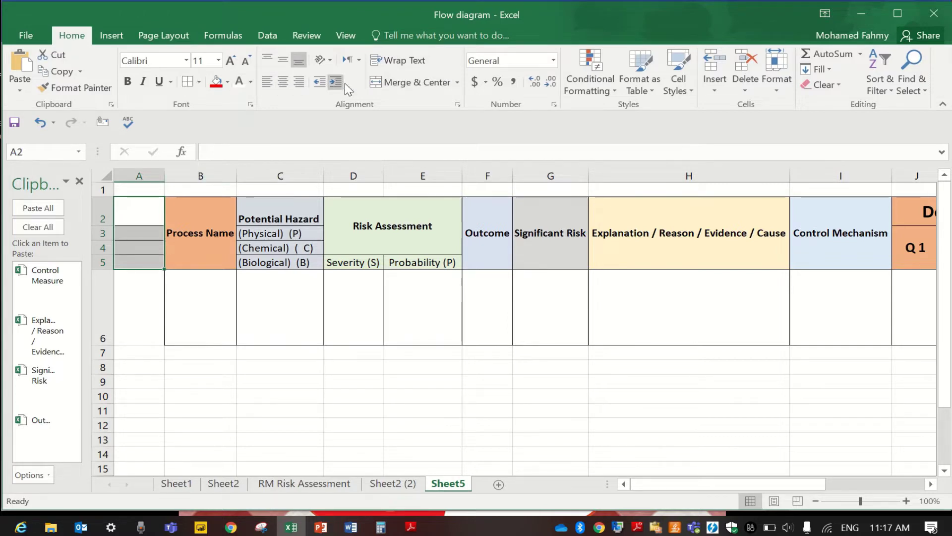
{"action": "left_click", "coordinate": [403, 83]}
{"action": "left_click", "coordinate": [283, 60]}
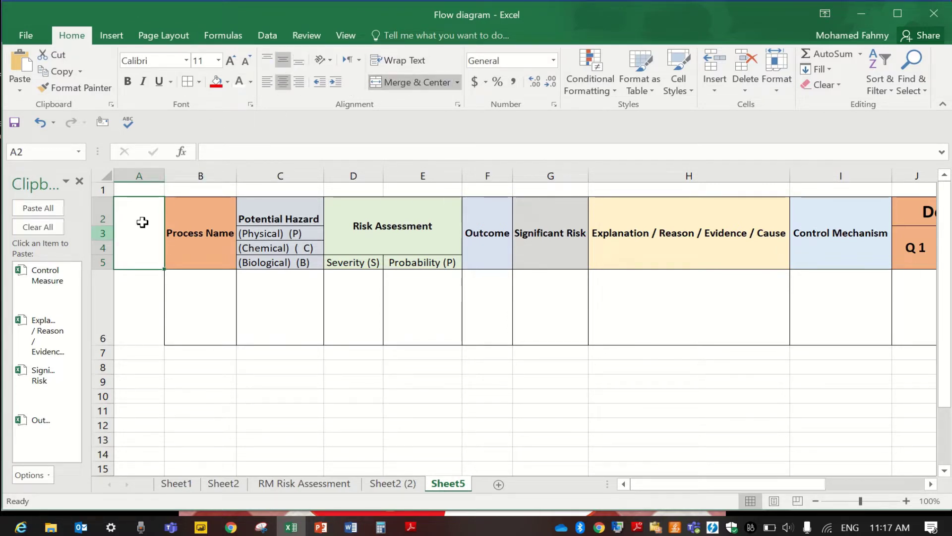
Enter the header No. of Process in the merged cell A2 and wrap its text
{"action": "double_click", "coordinate": [146, 223]}
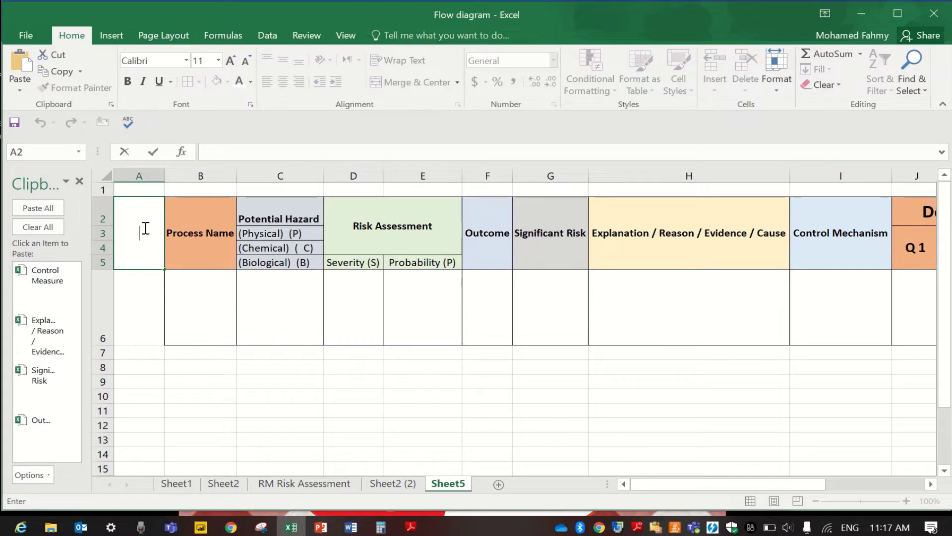
{"action": "type", "text": "No"}
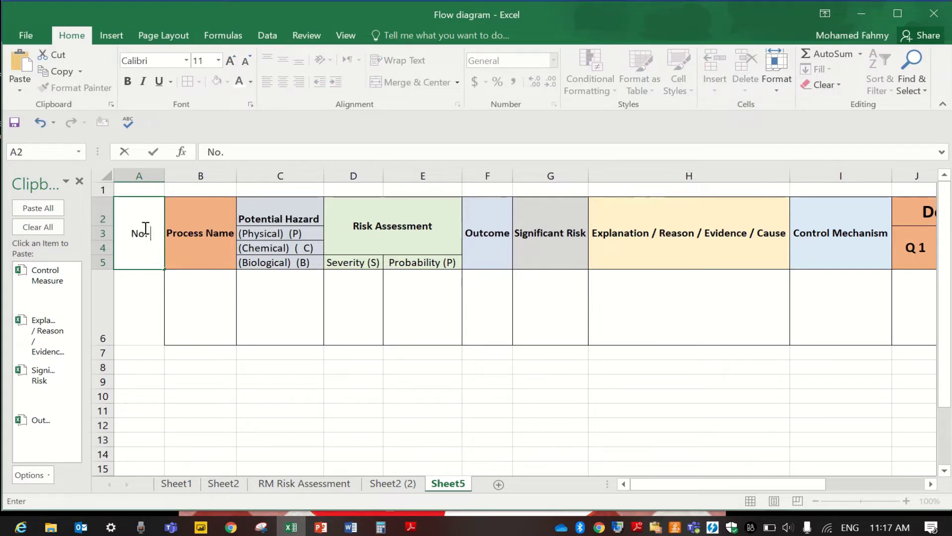
{"action": "type", "text": ". of"}
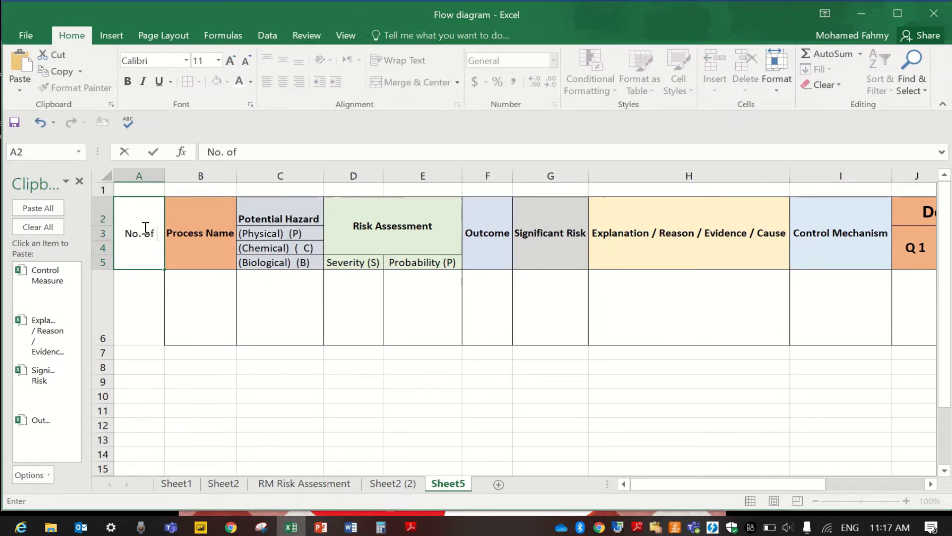
{"action": "type", "text": " Process"}
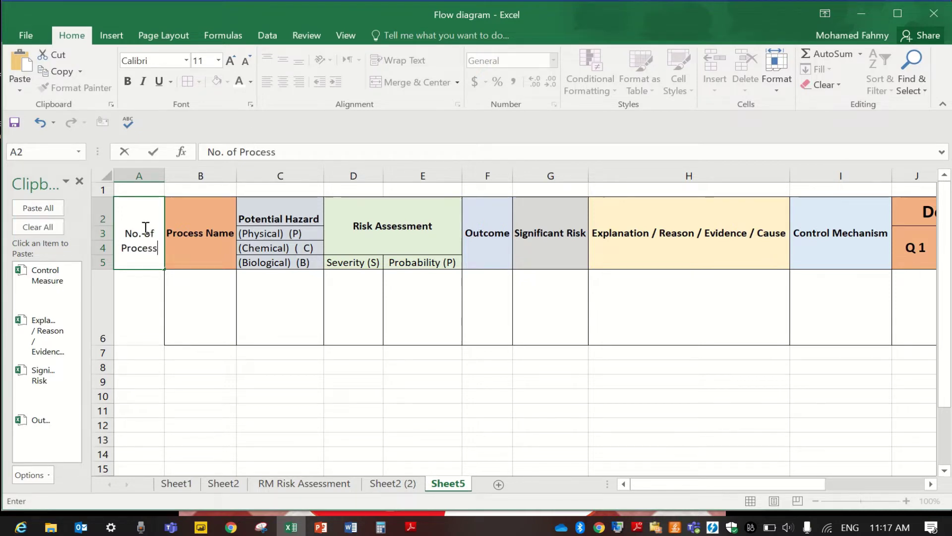
{"action": "left_click", "coordinate": [203, 317]}
{"action": "left_click", "coordinate": [136, 248]}
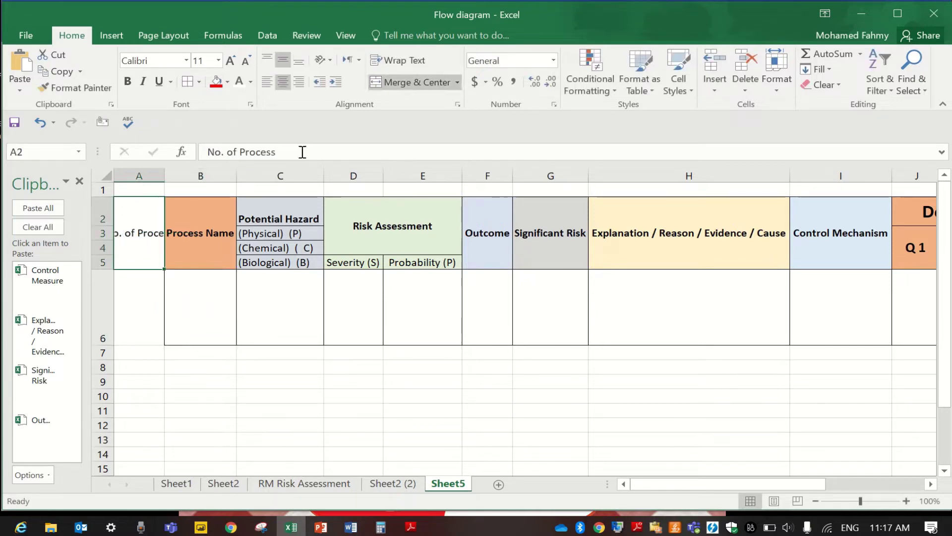
{"action": "left_click", "coordinate": [397, 60]}
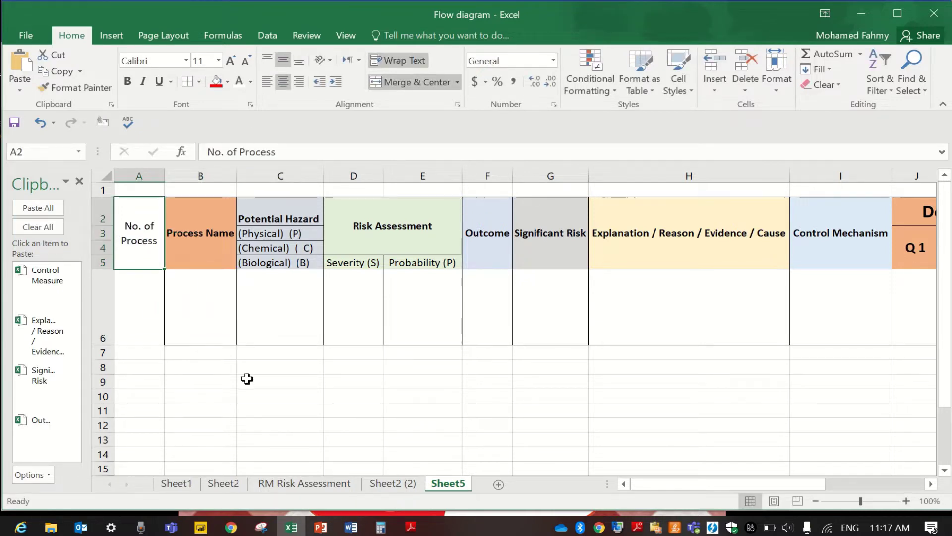
Consult the flow diagram in the Word document, and enter process number 1 in Excel cell A6, centered both ways at 18 pt
{"action": "left_click", "coordinate": [350, 528]}
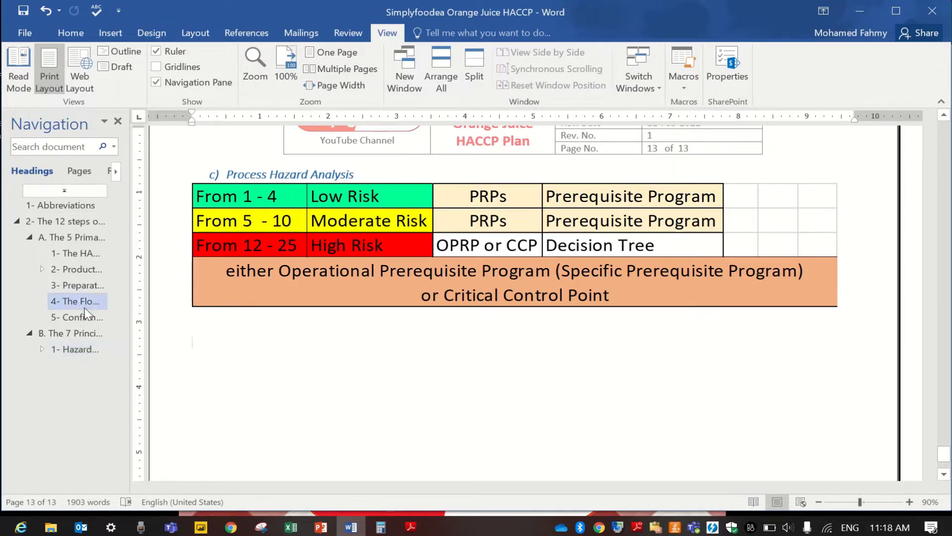
{"action": "left_click", "coordinate": [79, 301]}
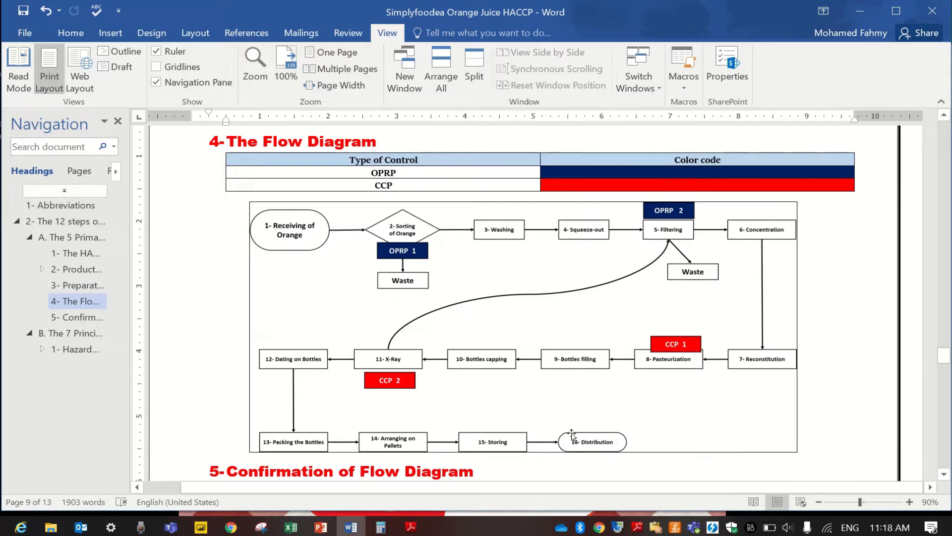
{"action": "key", "text": "alt+Tab"}
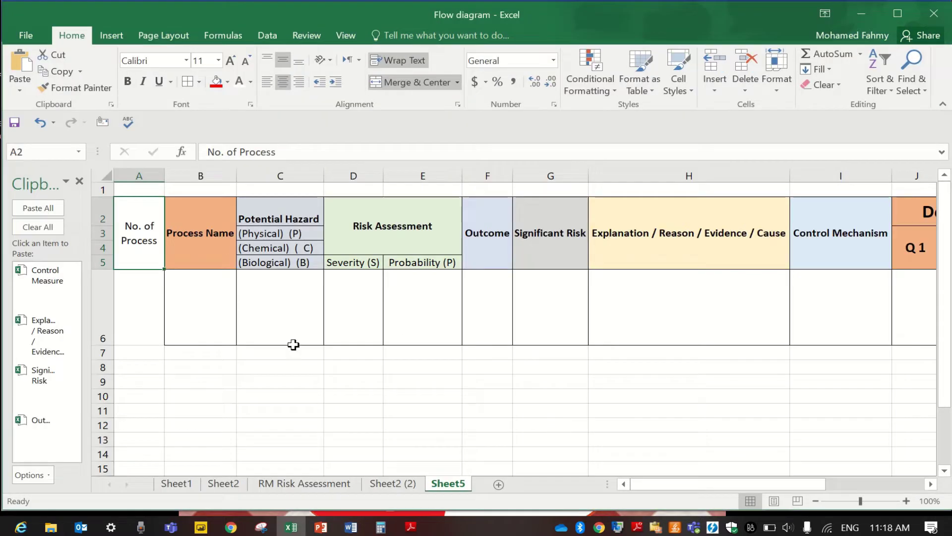
{"action": "left_click", "coordinate": [145, 309]}
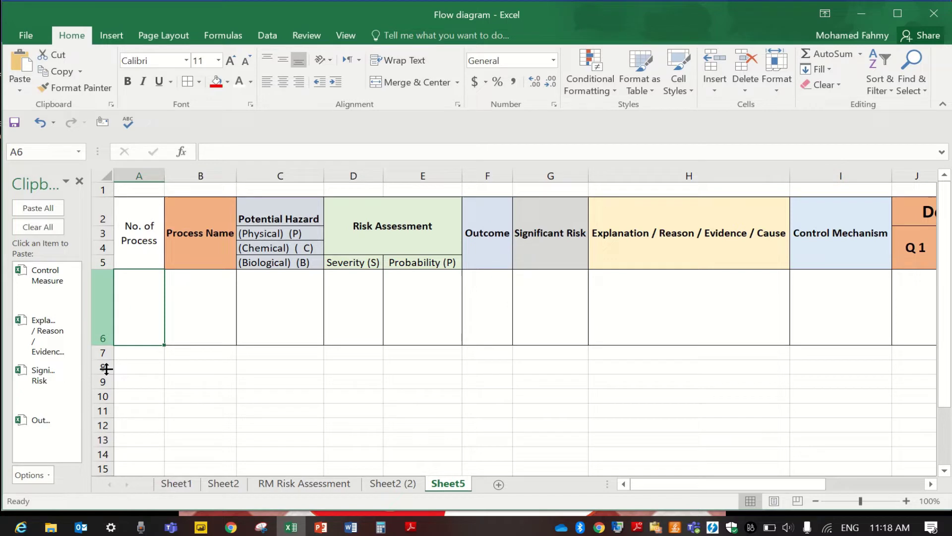
{"action": "type", "text": "1"}
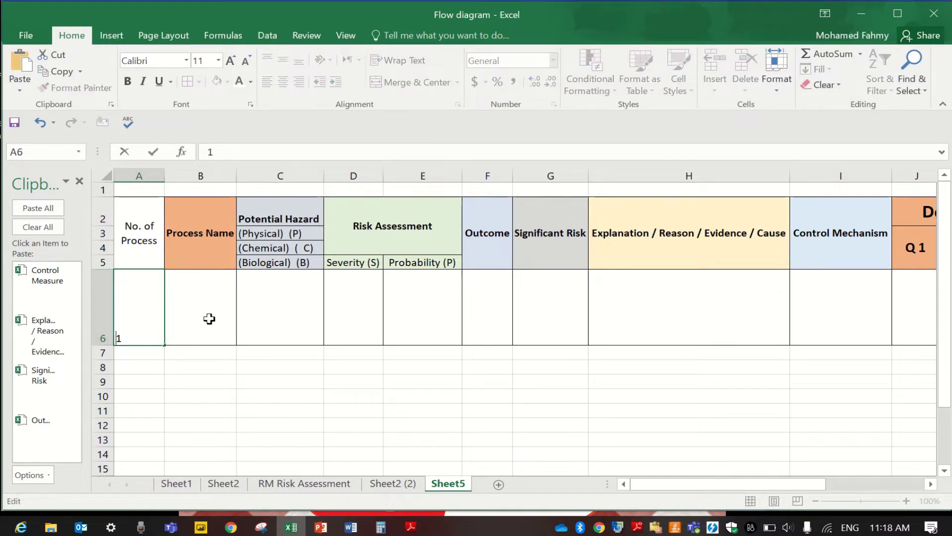
{"action": "left_click", "coordinate": [210, 319]}
{"action": "left_click", "coordinate": [151, 291]}
{"action": "left_click", "coordinate": [283, 82]}
{"action": "left_click", "coordinate": [283, 60]}
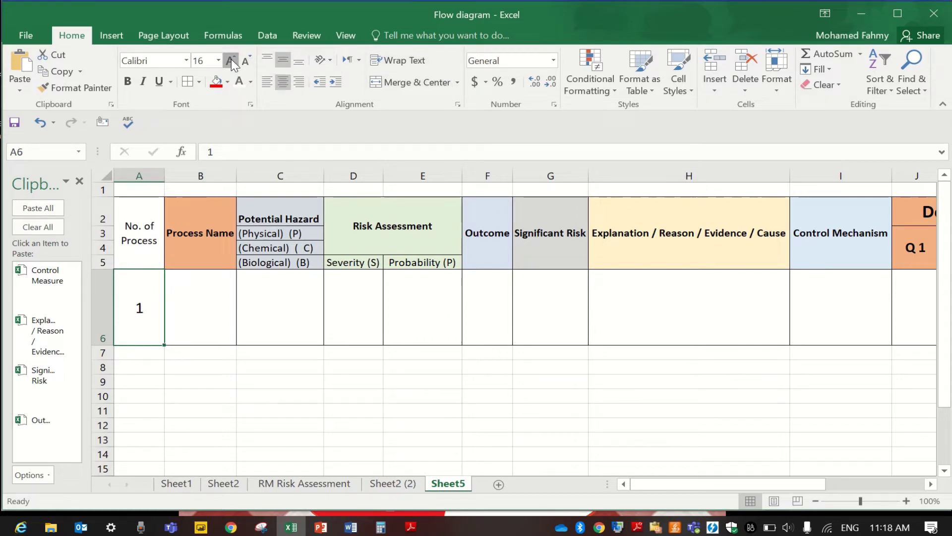
Widen column B and enter Receiving of Raw Material as the process name in cell B6
{"action": "left_click", "coordinate": [224, 318]}
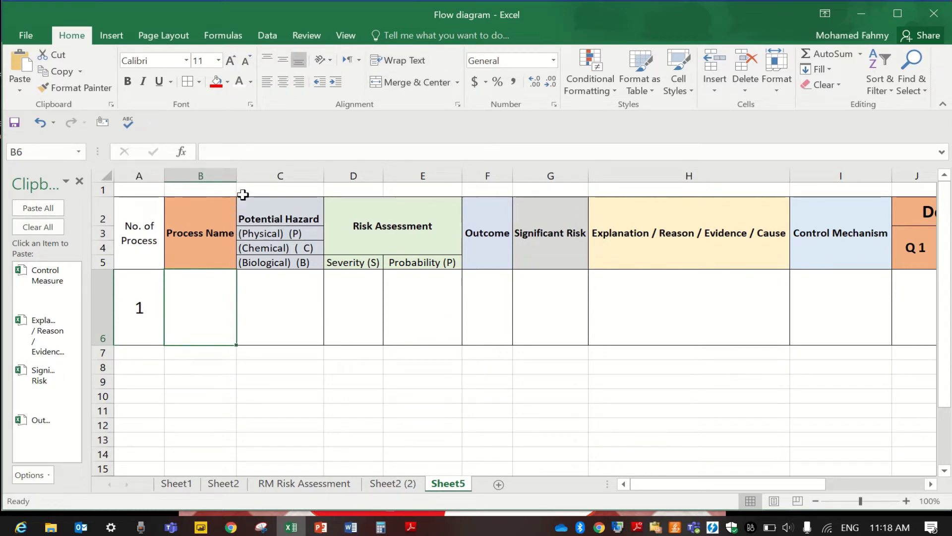
{"action": "left_click_drag", "start_coordinate": [233, 173], "coordinate": [274, 174]}
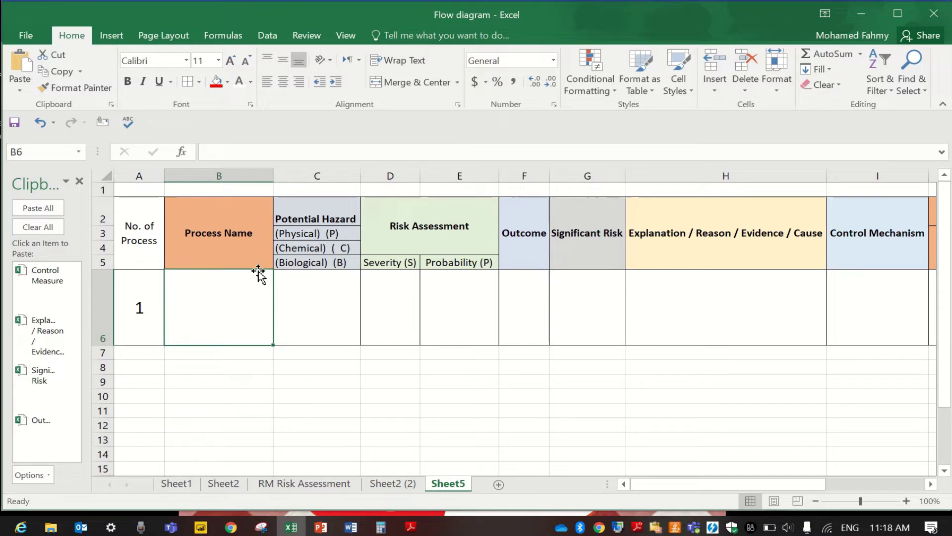
{"action": "type", "text": "Receiving "}
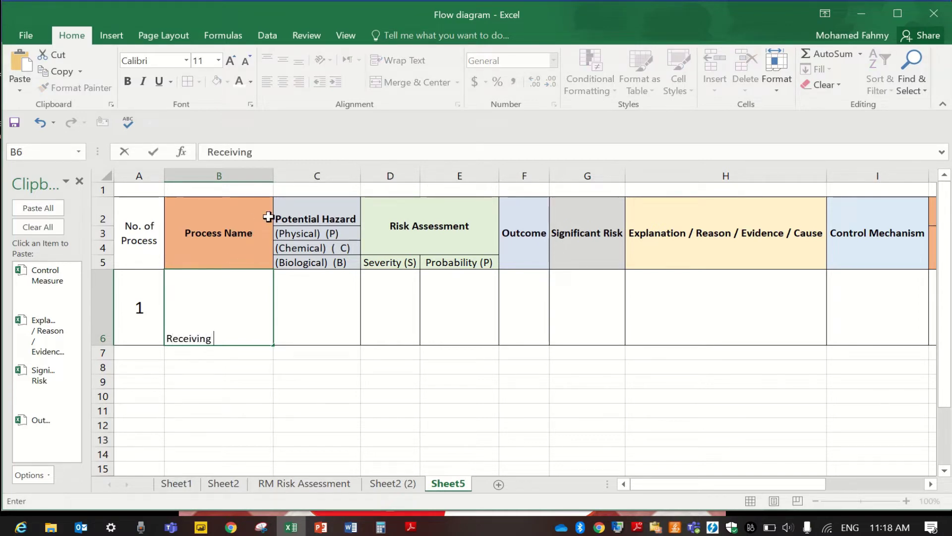
{"action": "type", "text": "of Raw "}
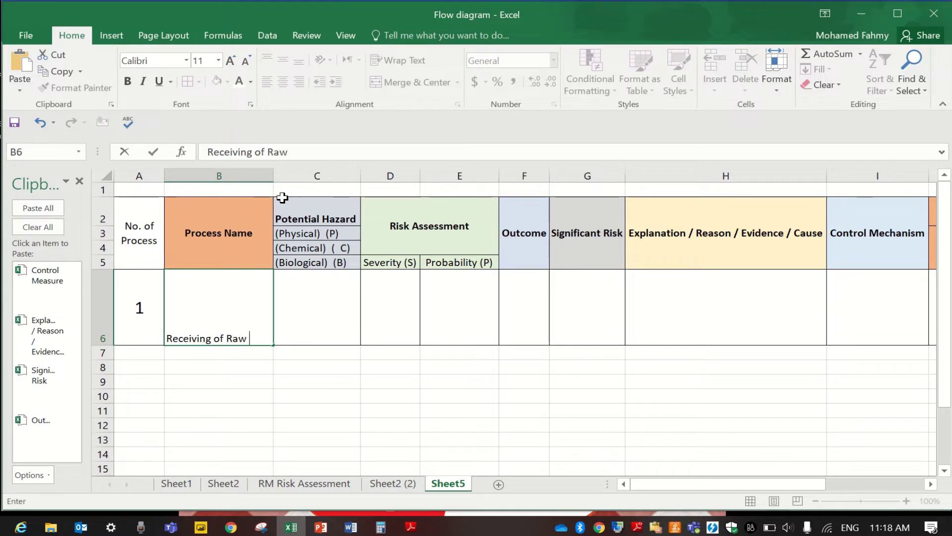
{"action": "type", "text": "Material"}
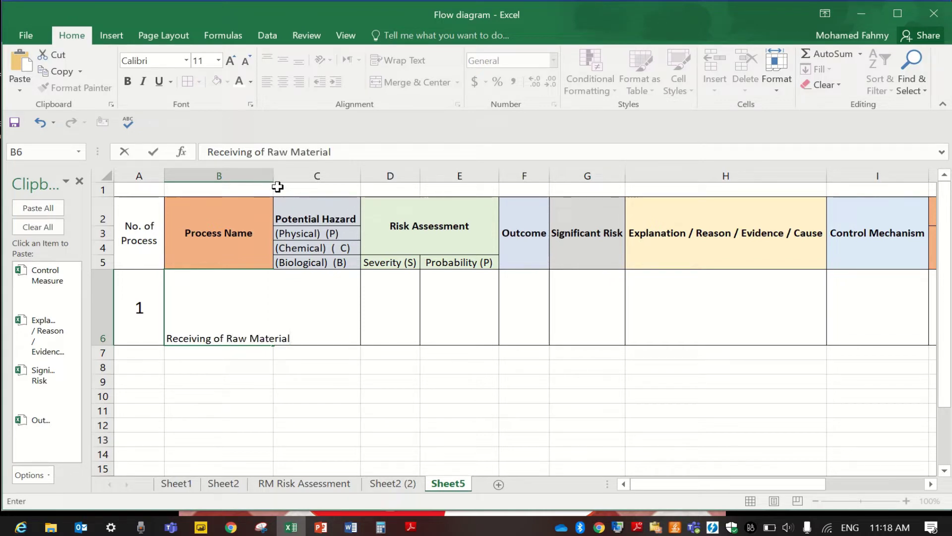
{"action": "left_click", "coordinate": [315, 412]}
Wrap the text of cells B6 to O6 and center it horizontally and vertically
{"action": "left_click_drag", "start_coordinate": [238, 317], "coordinate": [846, 297]}
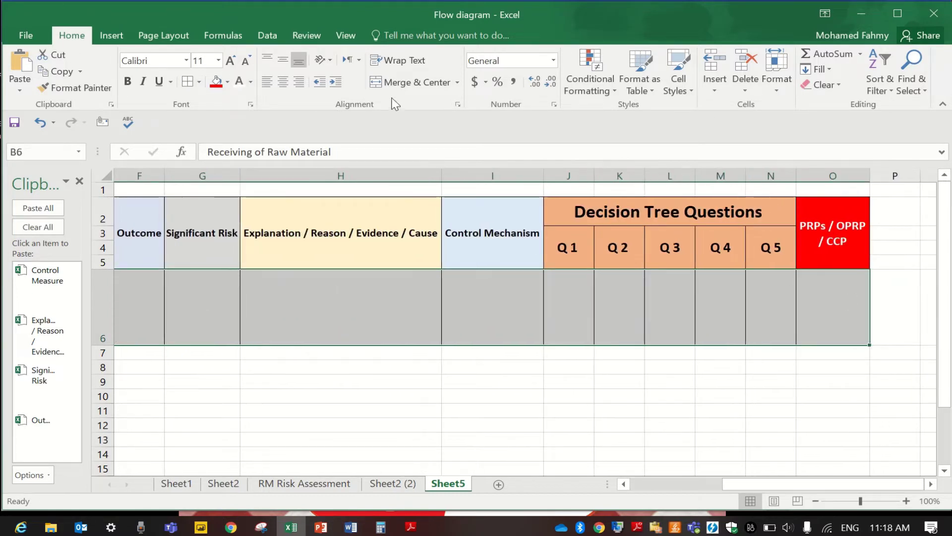
{"action": "left_click", "coordinate": [392, 60]}
{"action": "left_click", "coordinate": [283, 59]}
{"action": "left_click", "coordinate": [292, 83]}
Make the Receiving of Raw Material text in cell B6 bold and enlarge it to 14 pt
{"action": "left_click", "coordinate": [270, 324]}
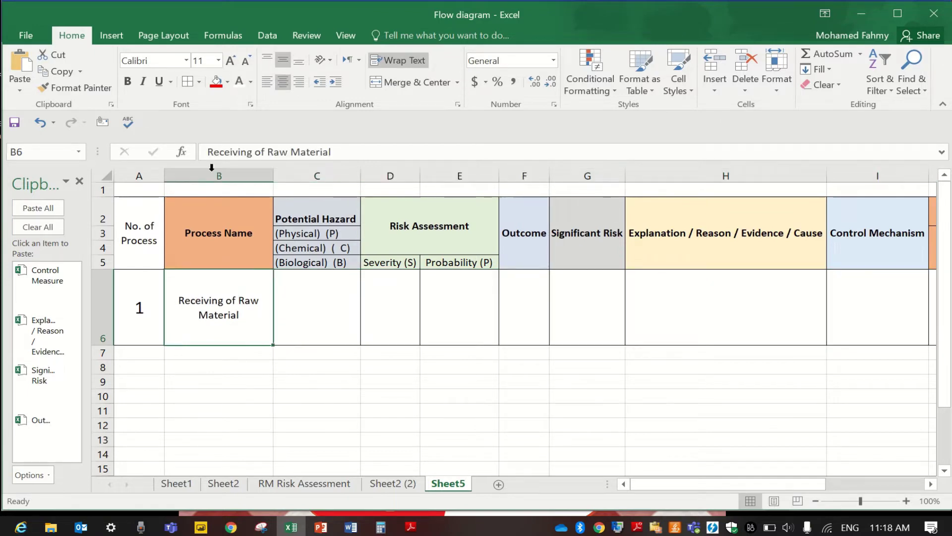
{"action": "left_click", "coordinate": [128, 81]}
{"action": "left_click", "coordinate": [231, 60]}
{"action": "left_click", "coordinate": [231, 61]}
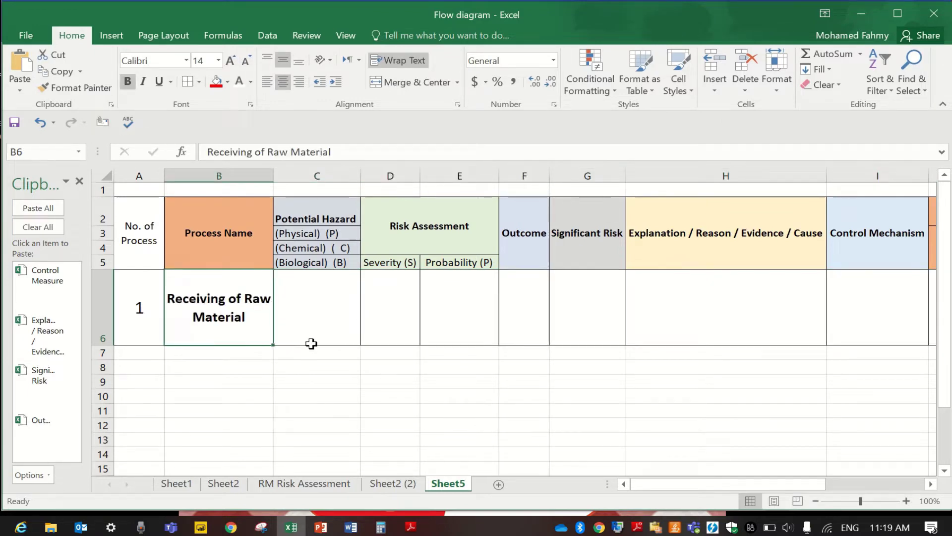
Resize rows 6 to 8 to one equal height, tall enough for three hazard entries
{"action": "left_click", "coordinate": [323, 328]}
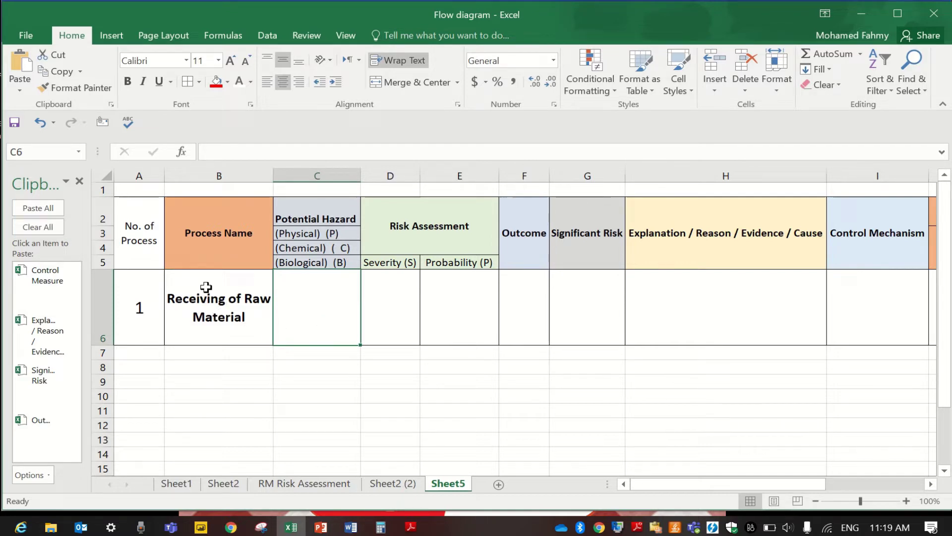
{"action": "left_click_drag", "start_coordinate": [200, 290], "coordinate": [202, 366]}
{"action": "mouse_move", "coordinate": [100, 339]}
{"action": "left_mouse_down"}
{"action": "mouse_move", "coordinate": [100, 365]}
{"action": "mouse_move", "coordinate": [103, 335]}
{"action": "left_mouse_up"}
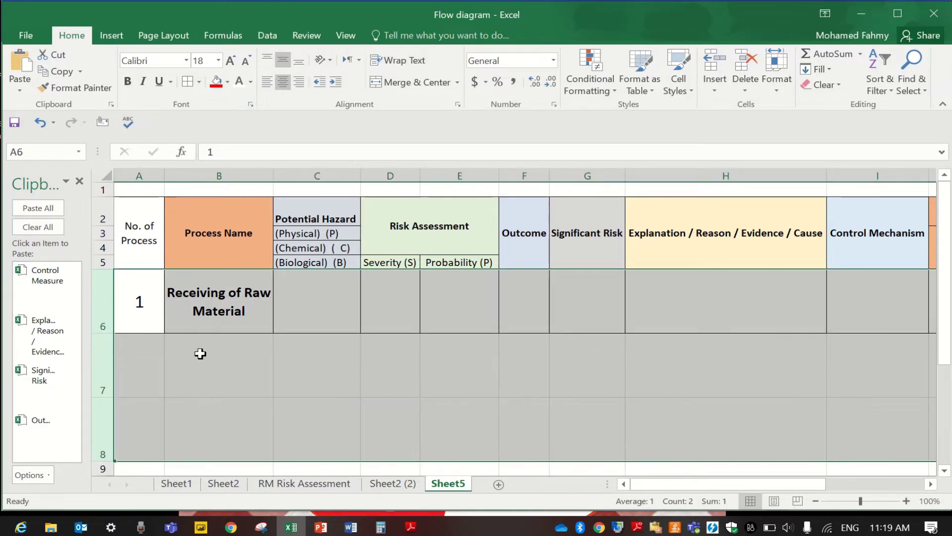
{"action": "left_click", "coordinate": [197, 351]}
Merge and center the process number across A6 to A8 and the process name across B6 to B8
{"action": "left_click_drag", "start_coordinate": [138, 303], "coordinate": [130, 432]}
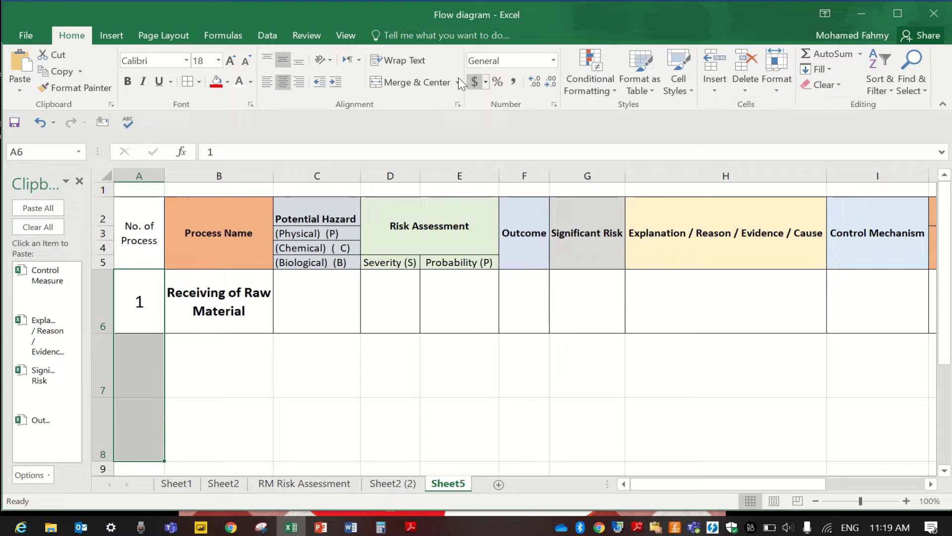
{"action": "left_click", "coordinate": [410, 82]}
{"action": "left_click_drag", "start_coordinate": [213, 297], "coordinate": [199, 436]}
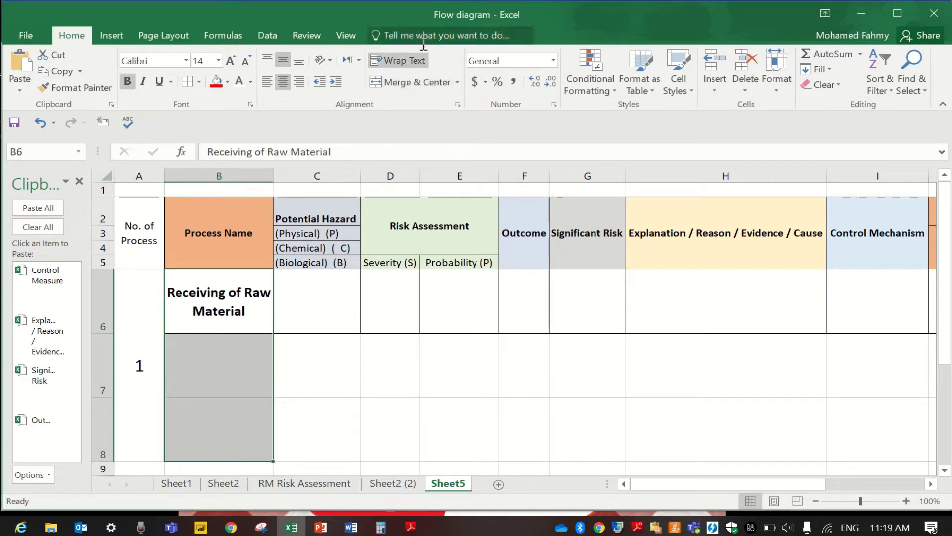
{"action": "left_click", "coordinate": [411, 82]}
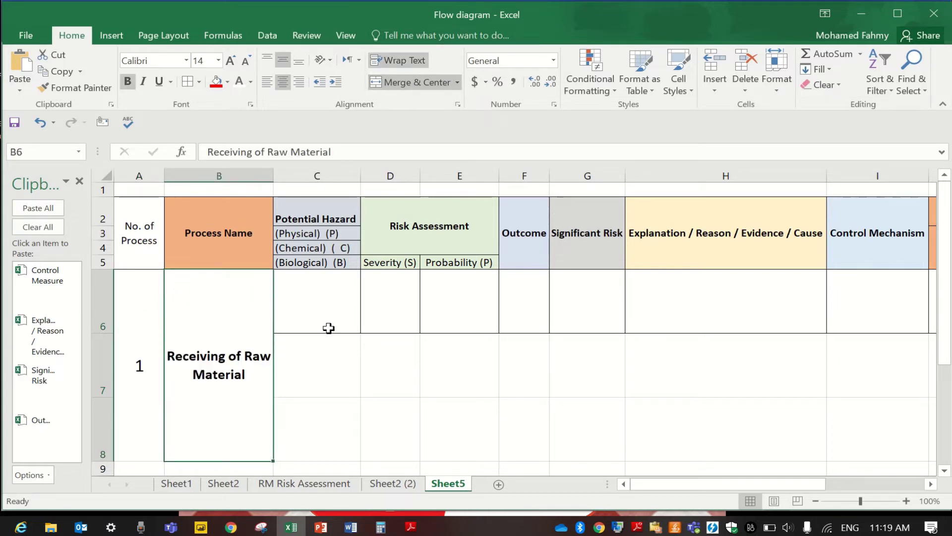
Copy the (Physical) (P), (Chemical) ( C) and (Biological) (B) labels from cells C3 to C5 one by one
{"action": "double_click", "coordinate": [330, 235]}
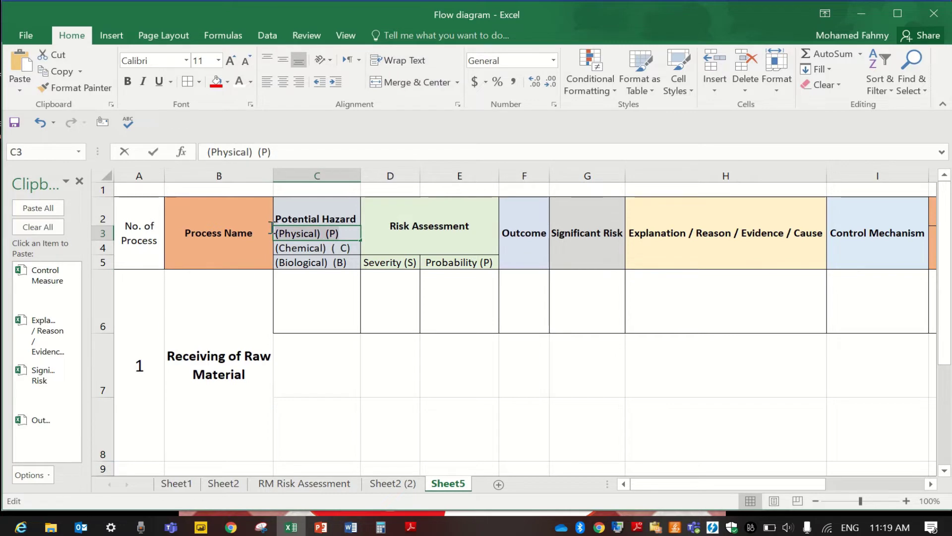
{"action": "key", "text": "ctrl+c"}
{"action": "double_click", "coordinate": [351, 248]}
{"action": "left_click_drag", "start_coordinate": [351, 248], "coordinate": [276, 248]}
{"action": "key", "text": "ctrl+c"}
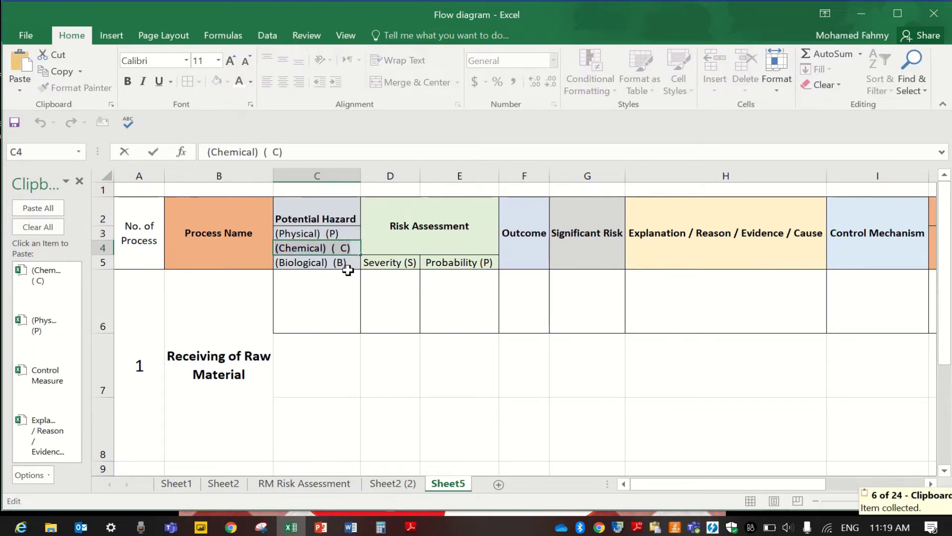
{"action": "double_click", "coordinate": [350, 262]}
{"action": "left_click_drag", "start_coordinate": [350, 262], "coordinate": [265, 265]}
{"action": "key", "text": "ctrl+c"}
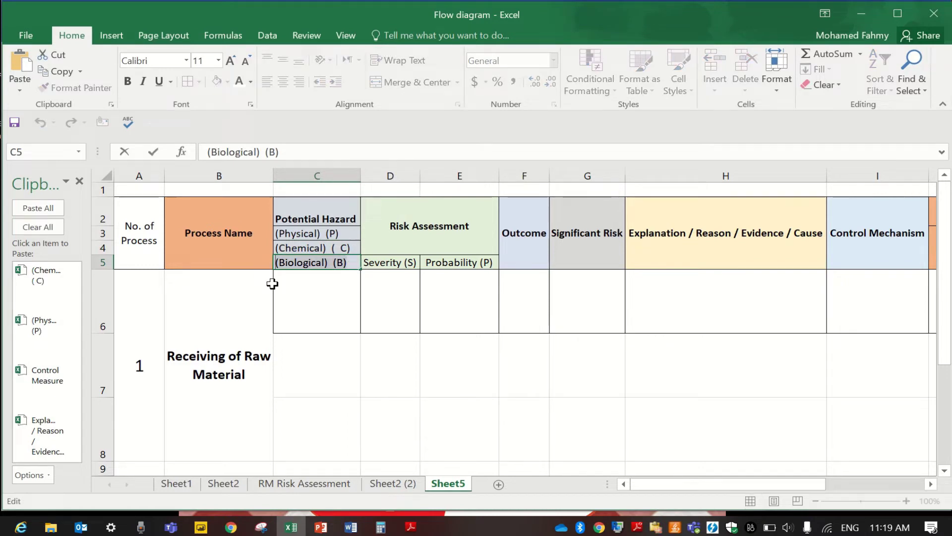
Paste the copied physical, chemical and biological hazard labels as text into cells C6, C7 and C8 respectively
{"action": "double_click", "coordinate": [298, 308]}
{"action": "left_click", "coordinate": [41, 369]}
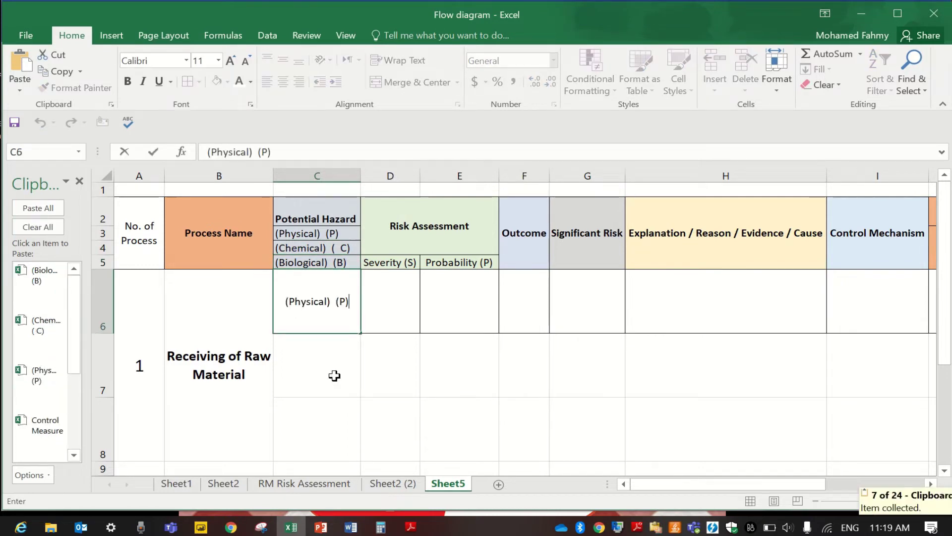
{"action": "double_click", "coordinate": [315, 374]}
{"action": "left_click", "coordinate": [28, 330]}
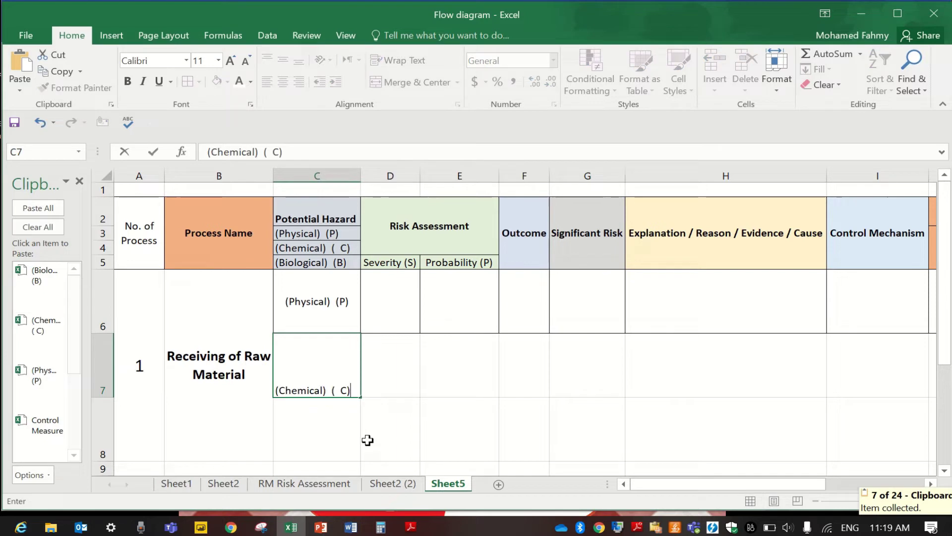
{"action": "left_click", "coordinate": [334, 427]}
{"action": "double_click", "coordinate": [304, 430]}
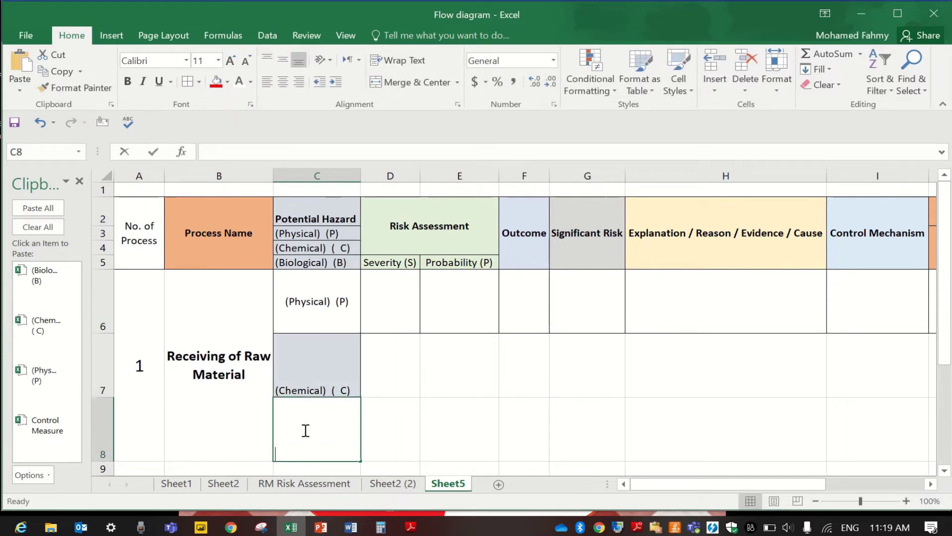
{"action": "left_click", "coordinate": [42, 275]}
Apply the centered, bordered formatting of cell C6 to the hazard labels in C7 and C8
{"action": "left_click", "coordinate": [317, 305]}
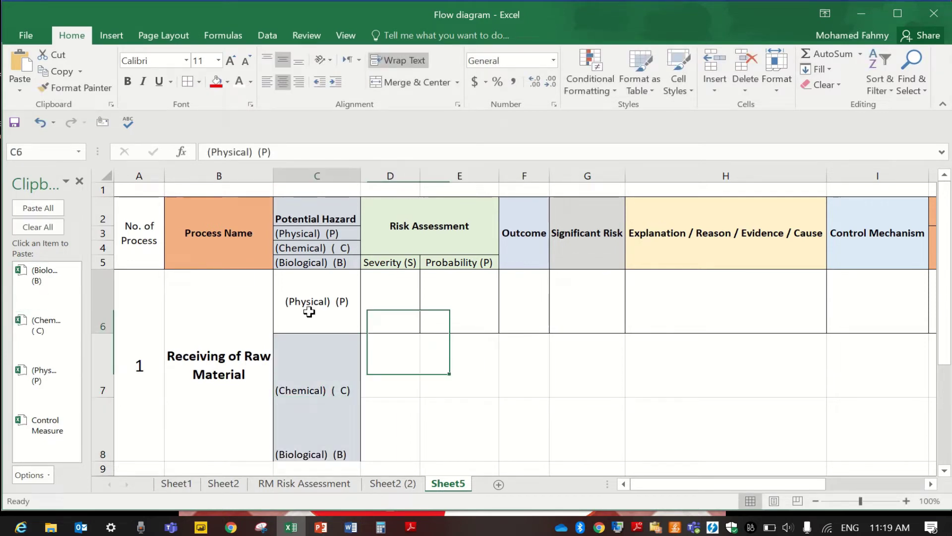
{"action": "left_click", "coordinate": [74, 87]}
{"action": "left_click_drag", "start_coordinate": [332, 359], "coordinate": [324, 451]}
{"action": "left_click", "coordinate": [330, 304]}
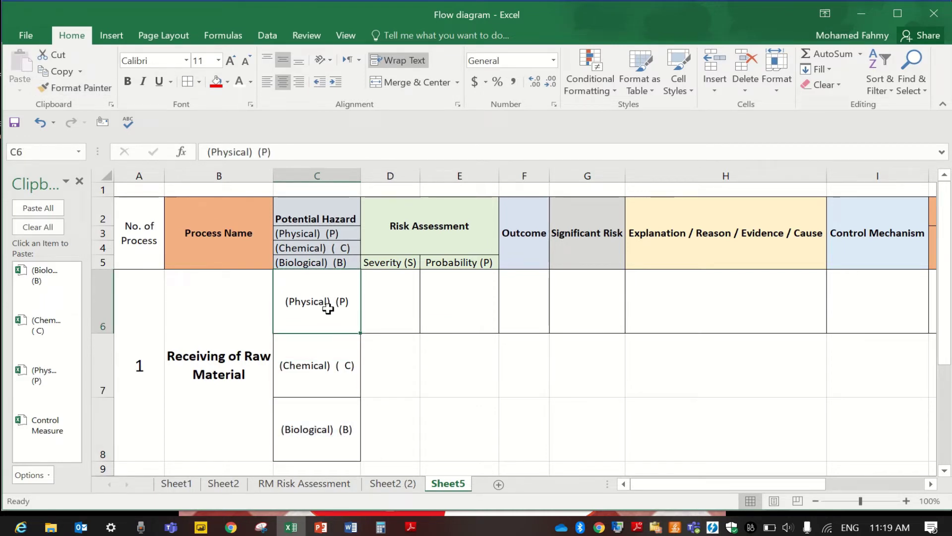
Extend the centered, bordered cell formatting across D6 to O8 so all three hazard rows match
{"action": "left_click_drag", "start_coordinate": [329, 327], "coordinate": [328, 446]}
{"action": "left_click_drag", "start_coordinate": [365, 314], "coordinate": [873, 452]}
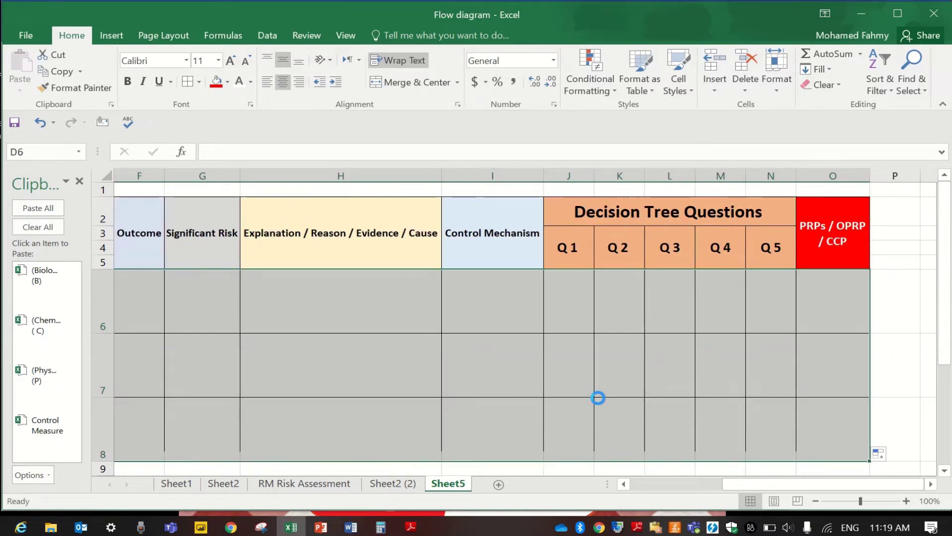
{"action": "scroll", "coordinate": [599, 397], "scroll_direction": "down", "scroll_amount": 2, "text": "ctrl"}
{"action": "left_click", "coordinate": [353, 406]}
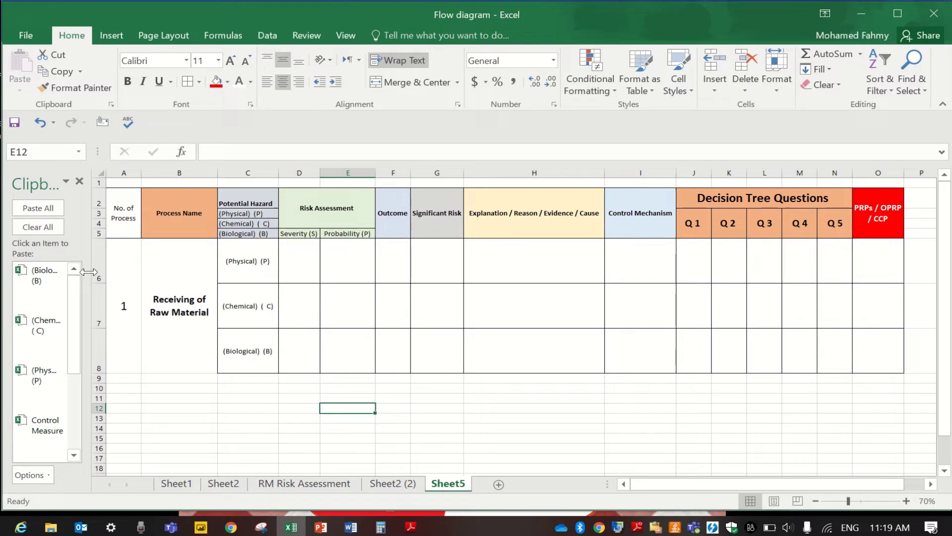
Put a thick outside border around the first process block, A6 to O8
{"action": "left_click_drag", "start_coordinate": [121, 289], "coordinate": [650, 302]}
{"action": "left_click_drag", "start_coordinate": [709, 484], "coordinate": [631, 481]}
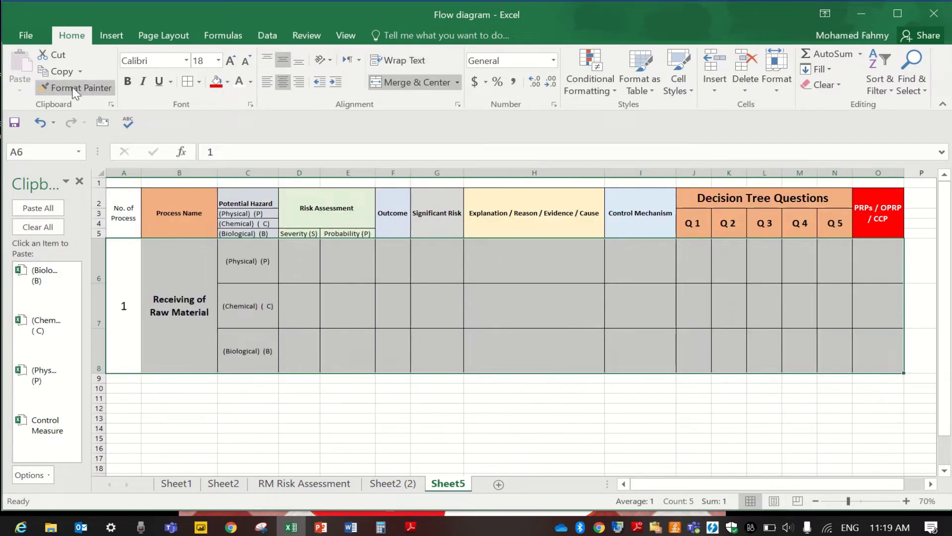
{"action": "left_click", "coordinate": [198, 83]}
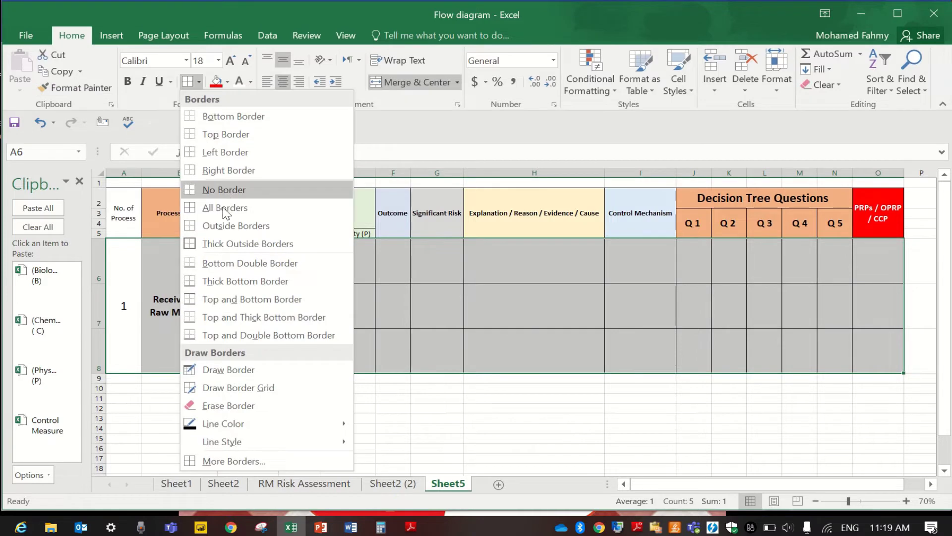
{"action": "left_click", "coordinate": [232, 247]}
{"action": "left_click", "coordinate": [442, 406]}
Enlarge the hazard labels in cells C6 to C8 to 16 pt
{"action": "left_click_drag", "start_coordinate": [254, 276], "coordinate": [238, 356]}
{"action": "left_click", "coordinate": [231, 60]}
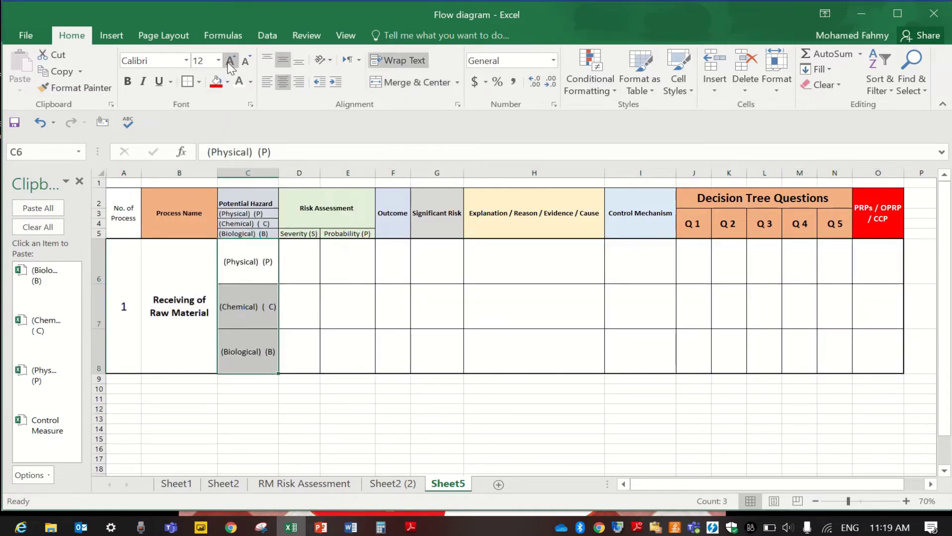
{"action": "left_click", "coordinate": [231, 61]}
{"action": "left_click", "coordinate": [230, 61]}
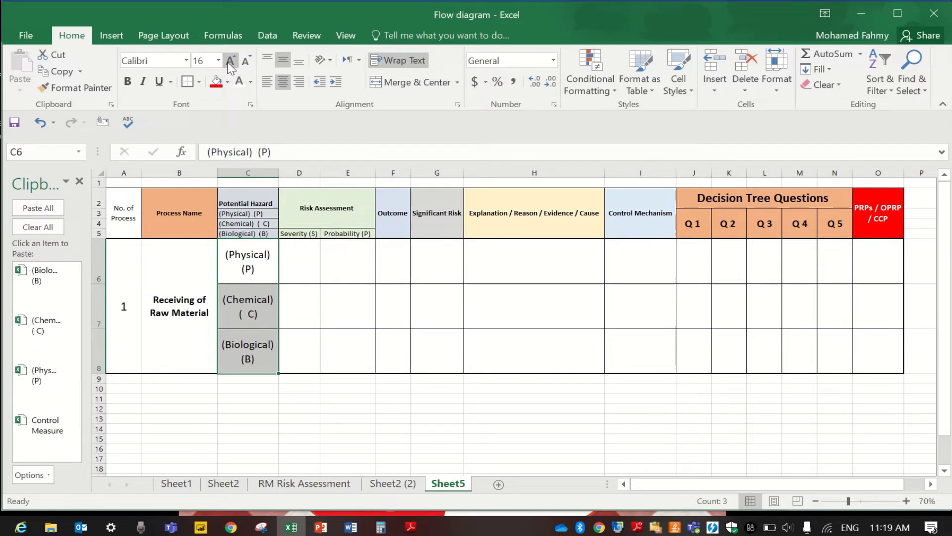
{"action": "left_click", "coordinate": [334, 300]}
{"action": "left_click", "coordinate": [296, 266]}
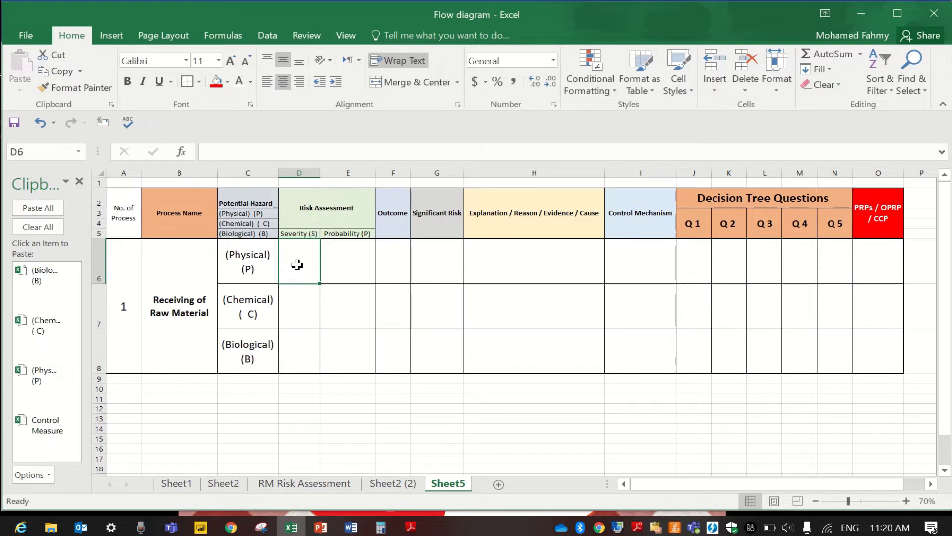
Switch to the HACCP plan in Word and review the risk score ranges in the Process Hazard Analysis section
{"action": "left_click", "coordinate": [350, 527]}
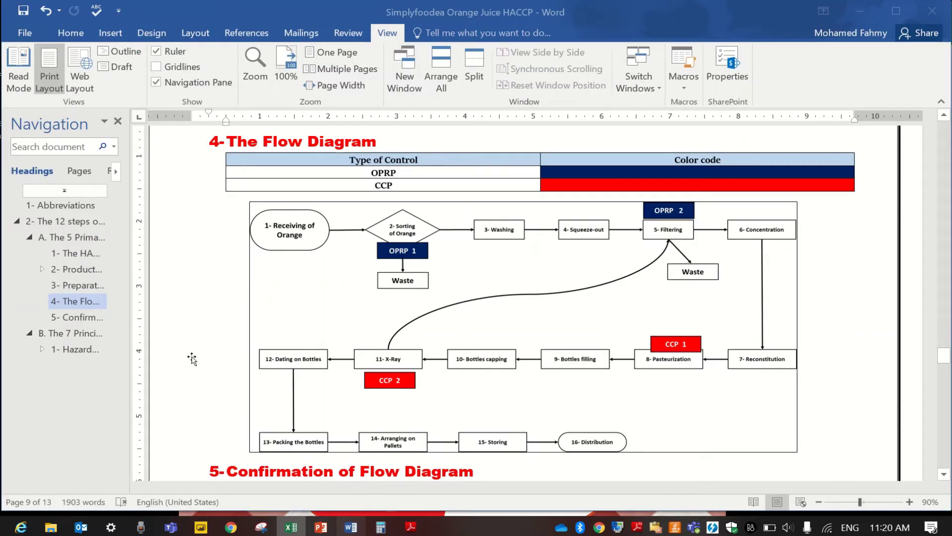
{"action": "scroll", "coordinate": [422, 328], "scroll_direction": "down", "scroll_amount": 20}
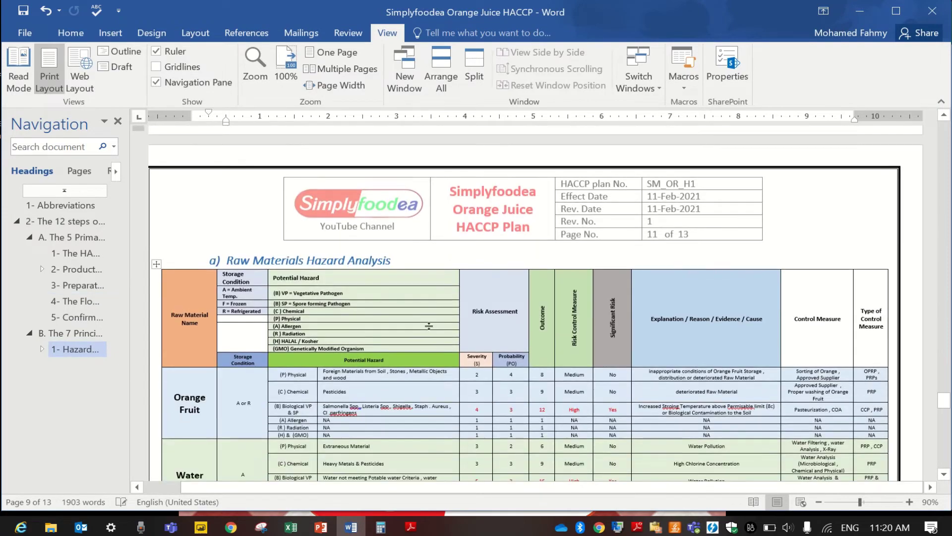
{"action": "scroll", "coordinate": [430, 324], "scroll_direction": "down", "scroll_amount": 15}
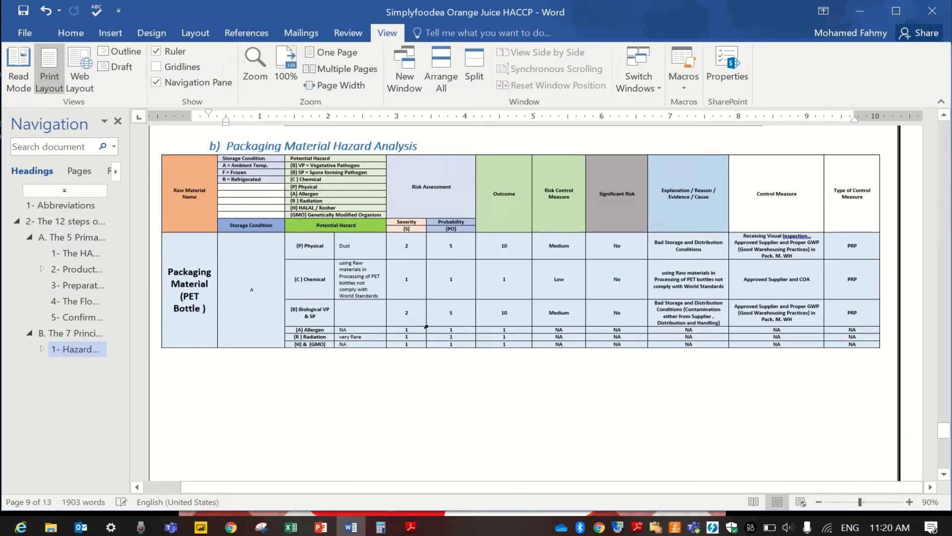
{"action": "scroll", "coordinate": [428, 327], "scroll_direction": "down", "scroll_amount": 1}
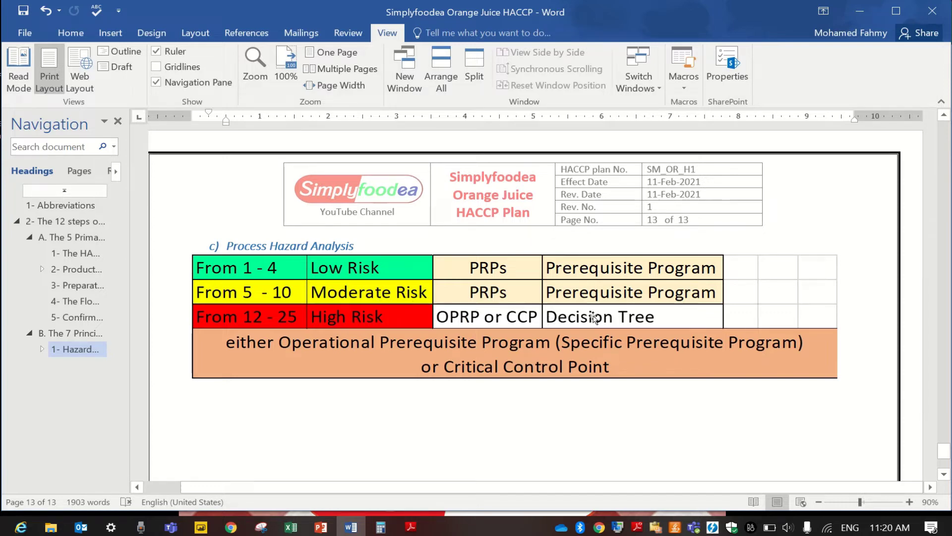
Return to the Excel sheet, enter the outcome formula =D6*E6 in cell F6 and fill it down to F8
{"action": "key", "text": "alt+Tab"}
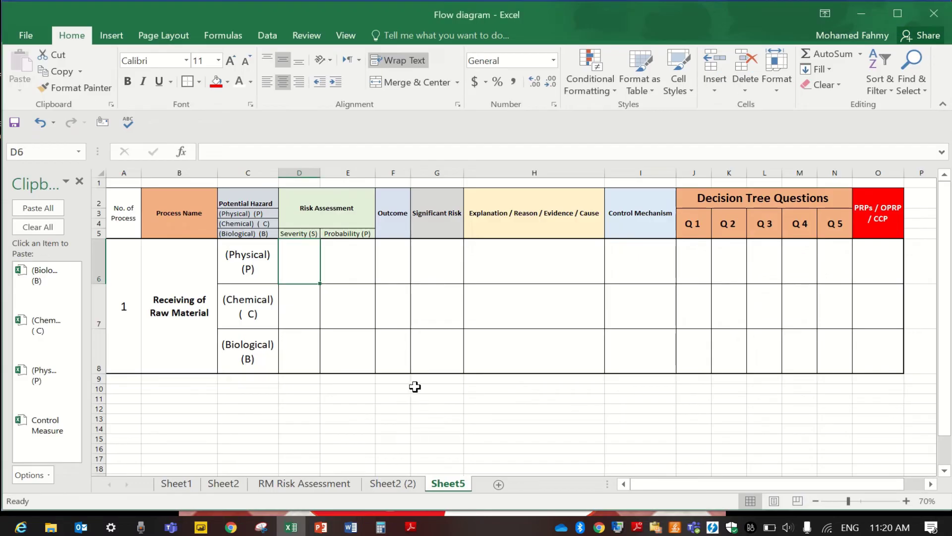
{"action": "left_click", "coordinate": [396, 259]}
{"action": "type", "text": "="}
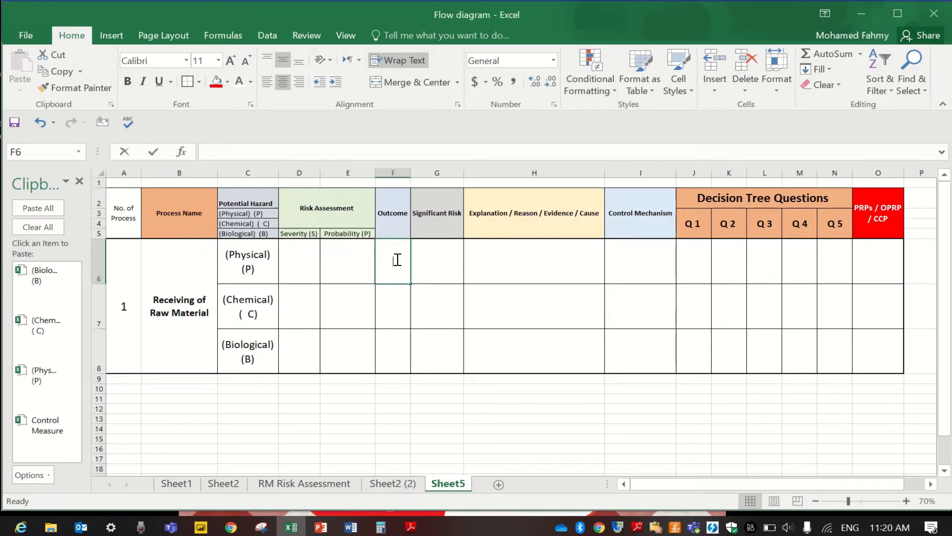
{"action": "left_click", "coordinate": [292, 263]}
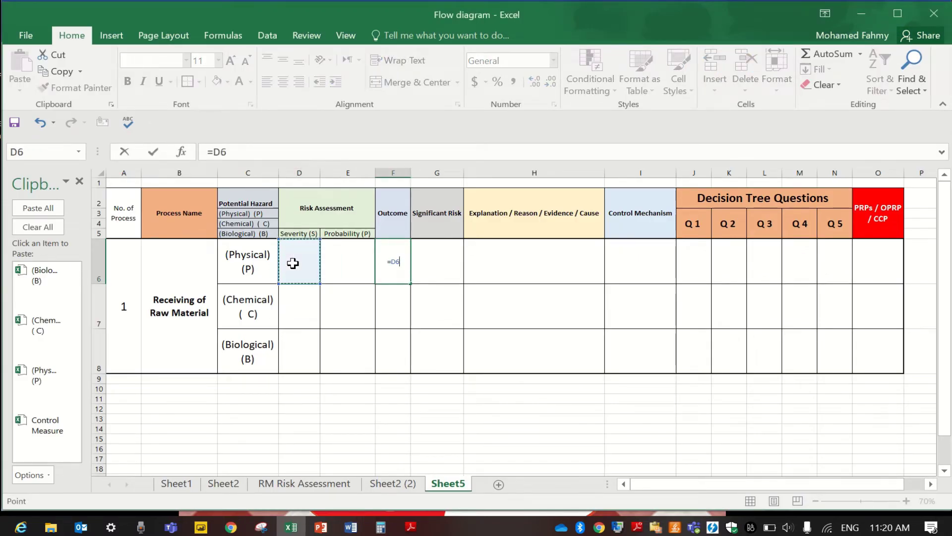
{"action": "type", "text": "*"}
{"action": "left_click", "coordinate": [348, 262]}
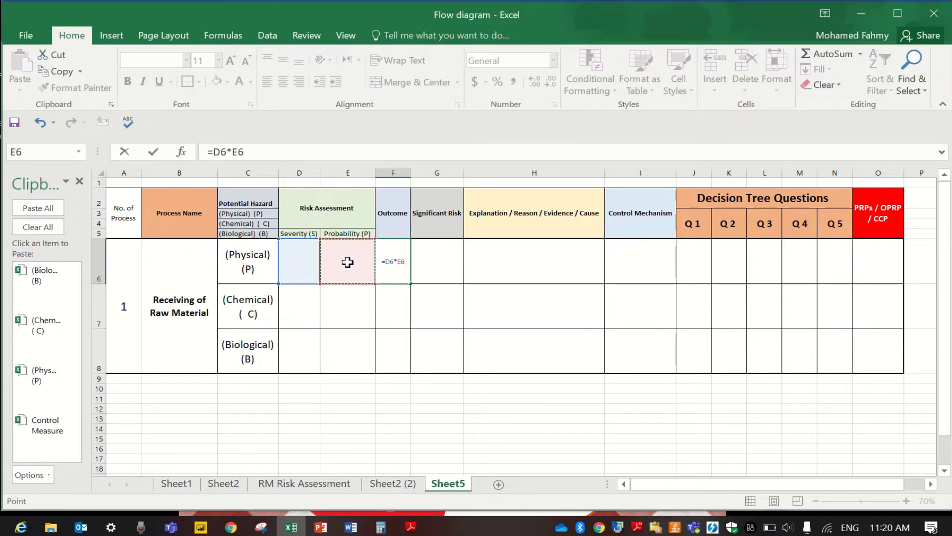
{"action": "key", "text": "Return"}
{"action": "left_click", "coordinate": [394, 258]}
{"action": "left_click_drag", "start_coordinate": [409, 285], "coordinate": [404, 371]}
Enlarge the font of the severity, probability and outcome cells, D6 to F8, to 14 pt
{"action": "left_click_drag", "start_coordinate": [308, 264], "coordinate": [399, 361]}
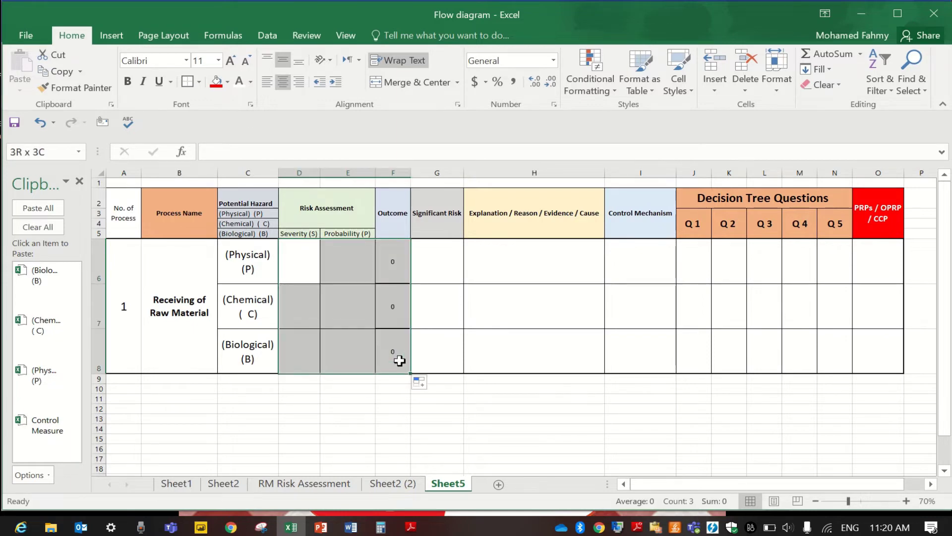
{"action": "left_click", "coordinate": [231, 60]}
{"action": "left_click", "coordinate": [230, 60]}
Rate the physical hazard with severity 4 and probability 1, and enter No as its significant risk in G6
{"action": "left_click", "coordinate": [316, 260]}
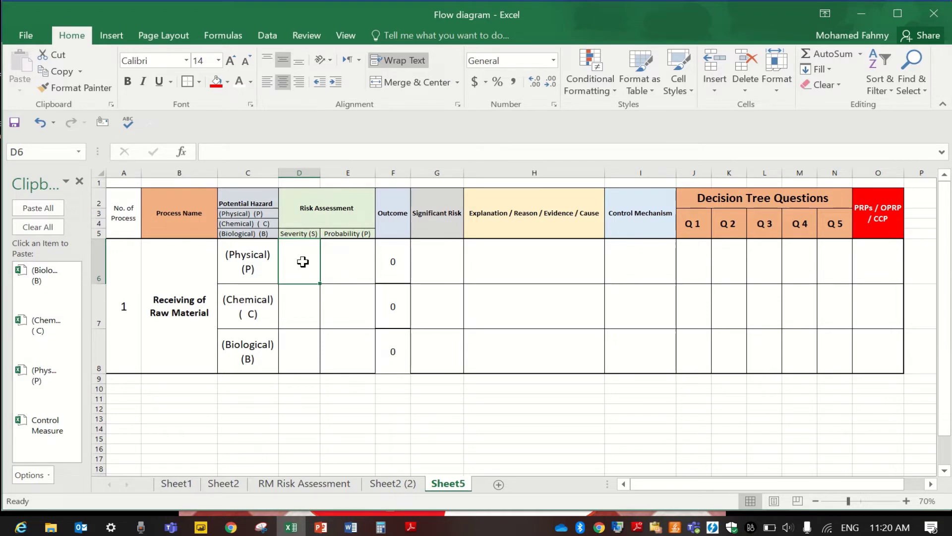
{"action": "type", "text": "4"}
{"action": "key", "text": "Tab"}
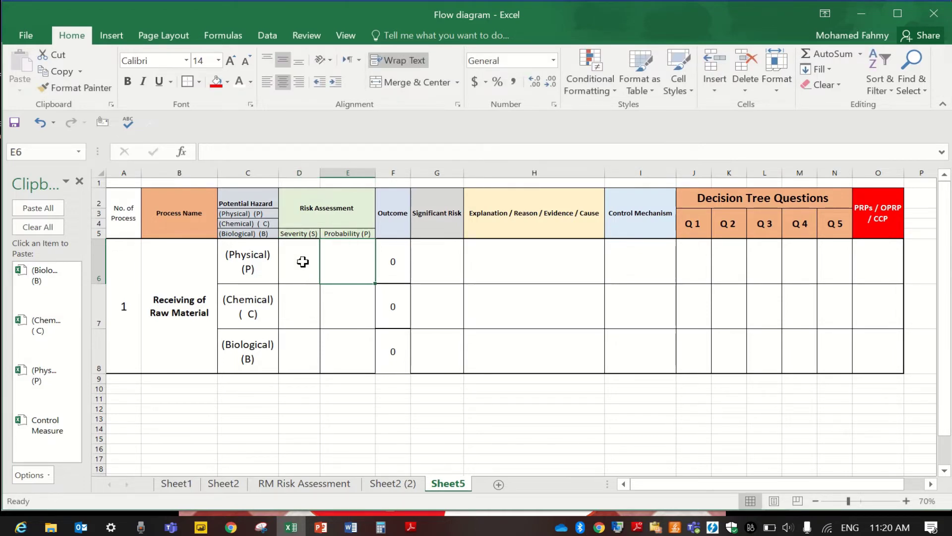
{"action": "type", "text": "1"}
{"action": "key", "text": "Return"}
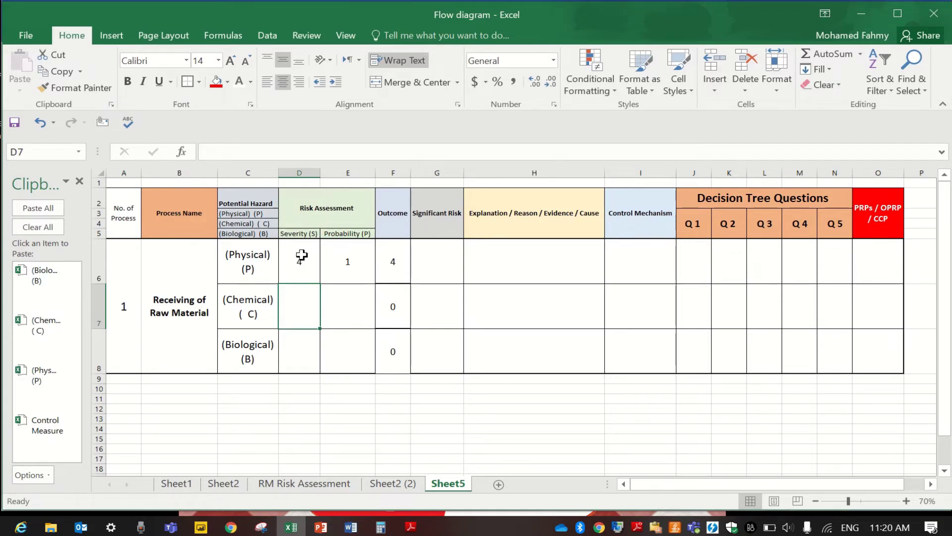
{"action": "left_click", "coordinate": [433, 259]}
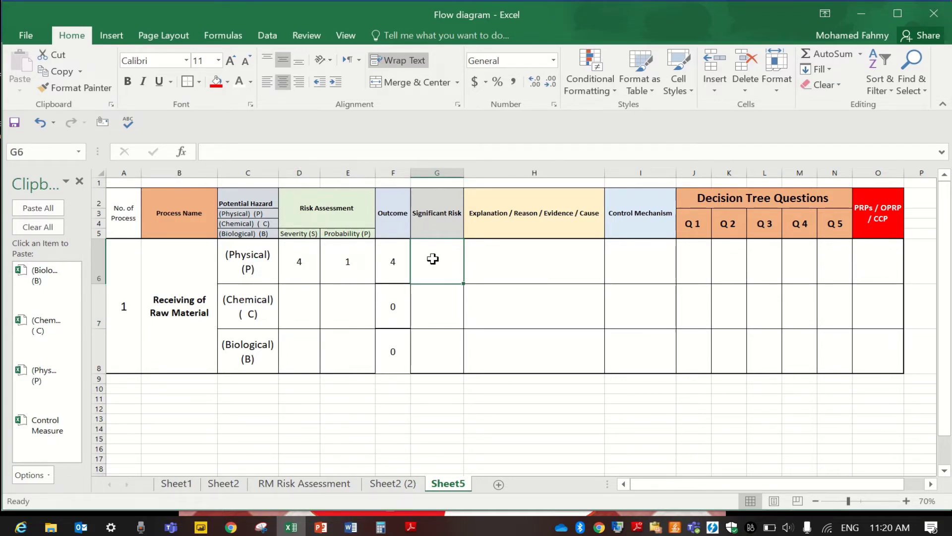
{"action": "type", "text": "No"}
{"action": "key", "text": "Return"}
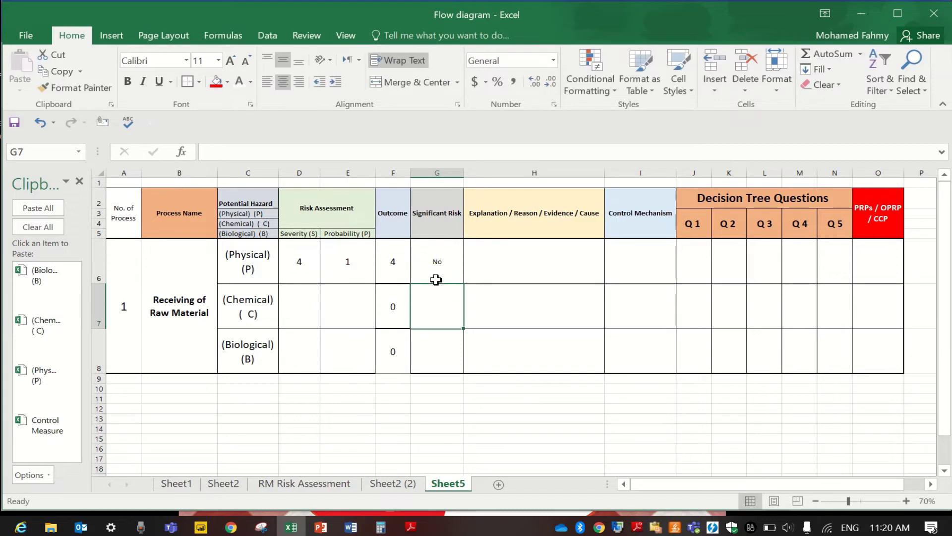
Enlarge the risk assessment, outcome and significant risk cells, D6 to G8, to 20 pt
{"action": "left_click", "coordinate": [454, 255]}
{"action": "left_click", "coordinate": [317, 267]}
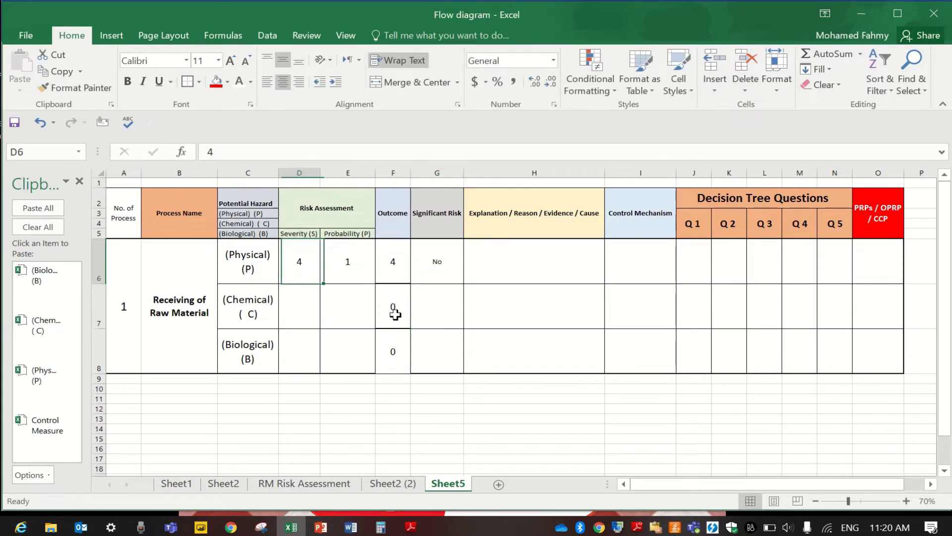
{"action": "left_click_drag", "start_coordinate": [394, 314], "coordinate": [421, 357]}
{"action": "left_click", "coordinate": [231, 61]}
{"action": "left_click", "coordinate": [231, 61]}
{"action": "left_click", "coordinate": [230, 61]}
{"action": "left_click", "coordinate": [230, 61]}
{"action": "left_click", "coordinate": [231, 61]}
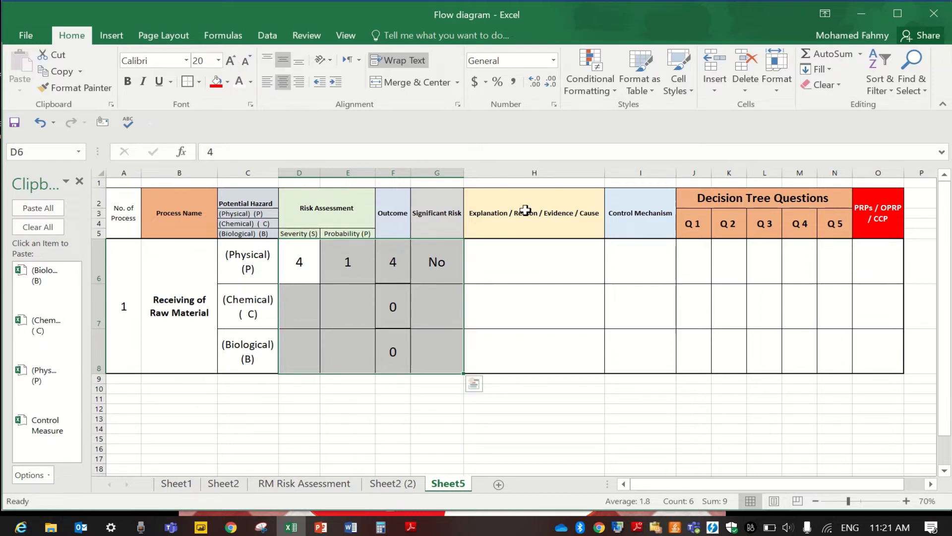
Enlarge the Explanation / Reason / Evidence / Cause header text until it wraps onto two lines
{"action": "left_click", "coordinate": [524, 212]}
{"action": "left_click", "coordinate": [231, 62]}
{"action": "left_click", "coordinate": [231, 61]}
{"action": "left_click", "coordinate": [235, 64]}
Enter "may be due to unclean Orange fruit from Farm" as the physical hazard's explanation in H6
{"action": "left_click", "coordinate": [533, 258]}
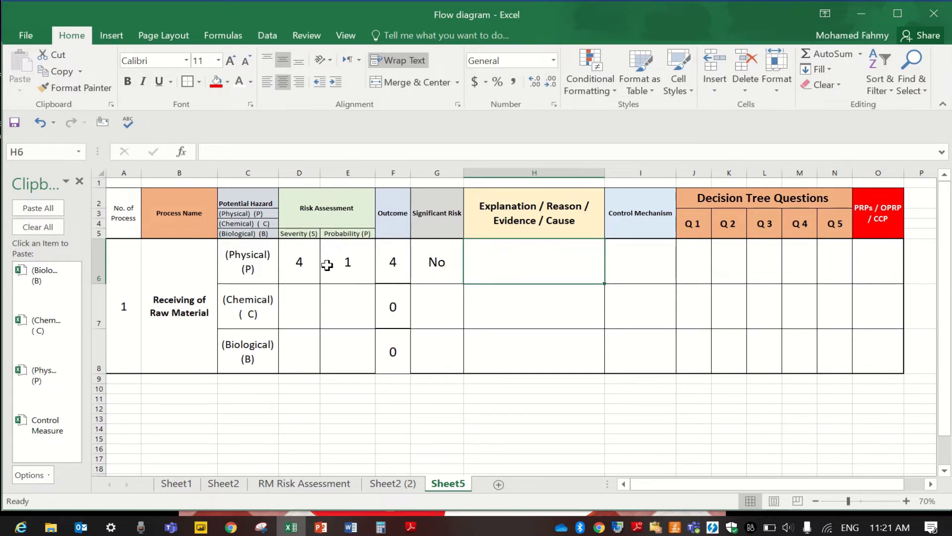
{"action": "double_click", "coordinate": [502, 264]}
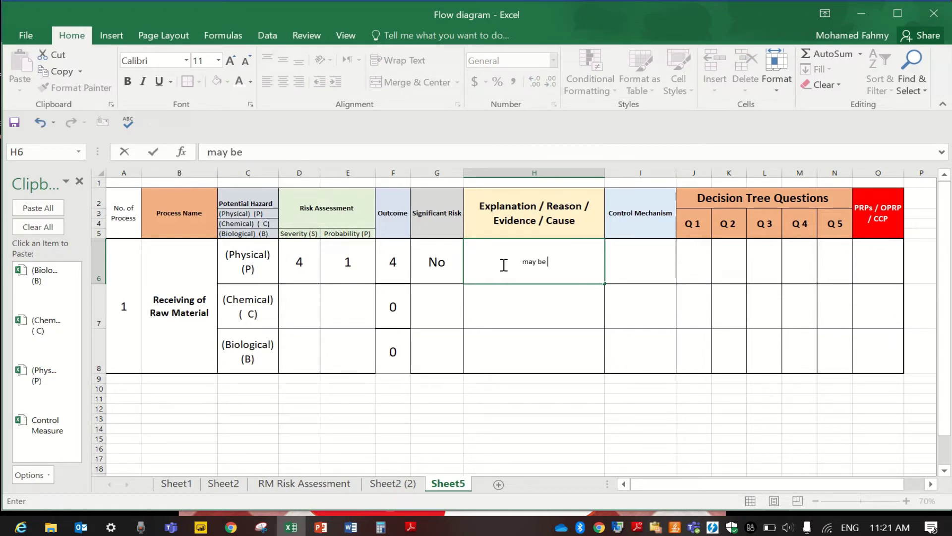
{"action": "type", "text": "may be due to uncle"}
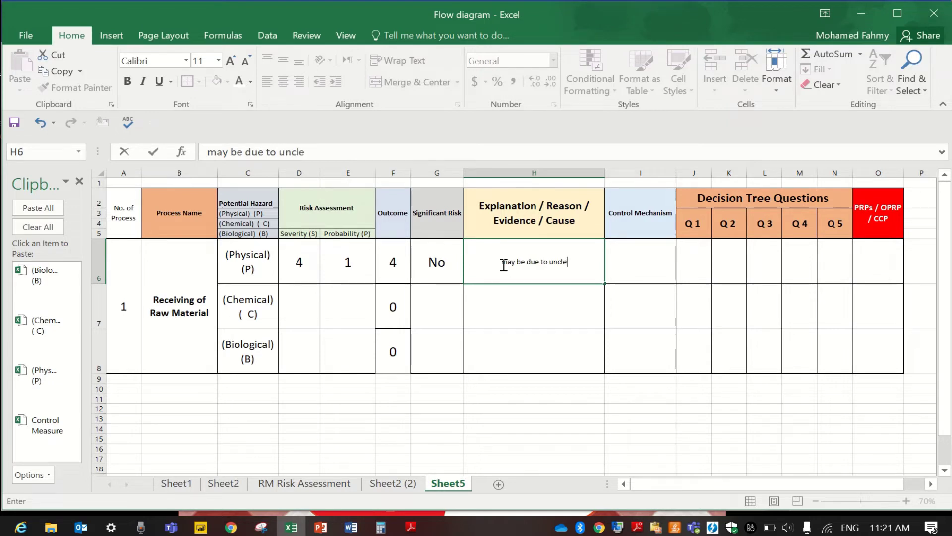
{"action": "type", "text": "an Orange fruit from "}
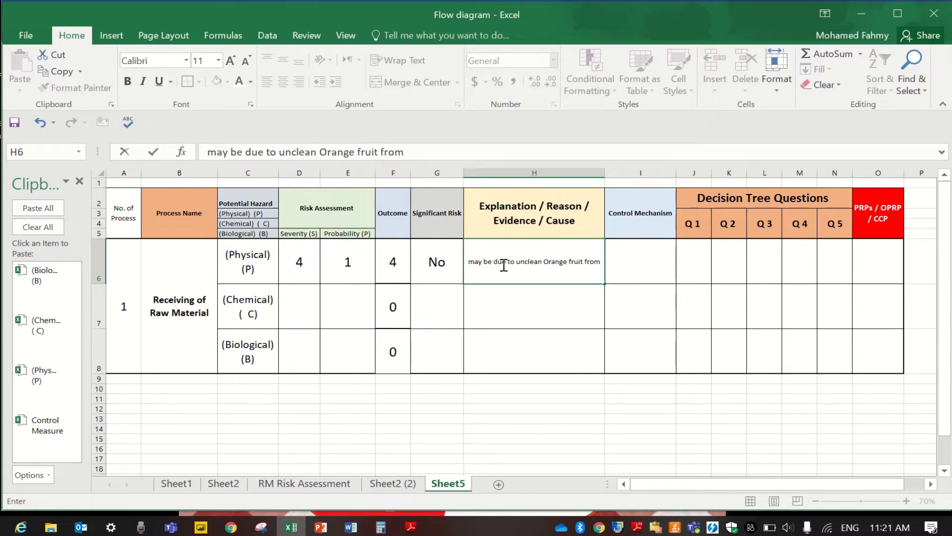
{"action": "type", "text": "Farm"}
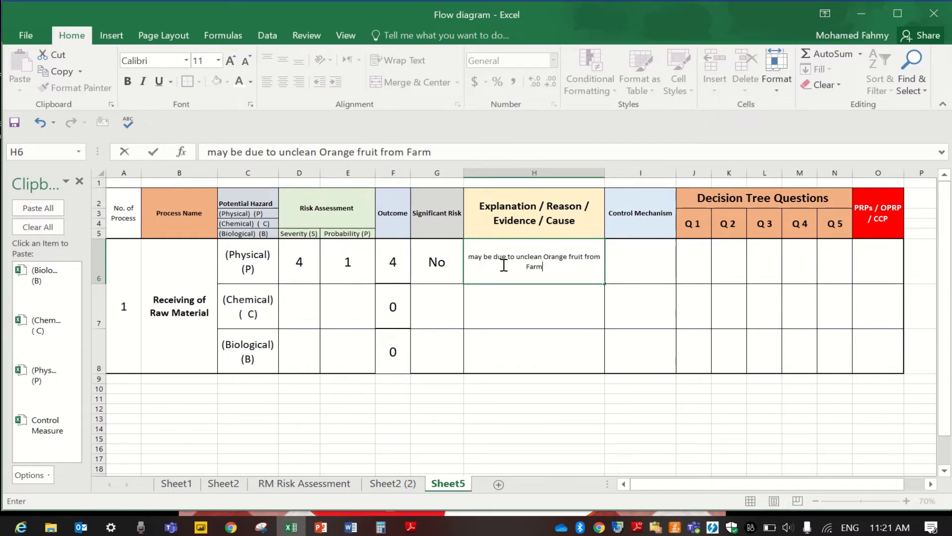
{"action": "key", "text": "Return"}
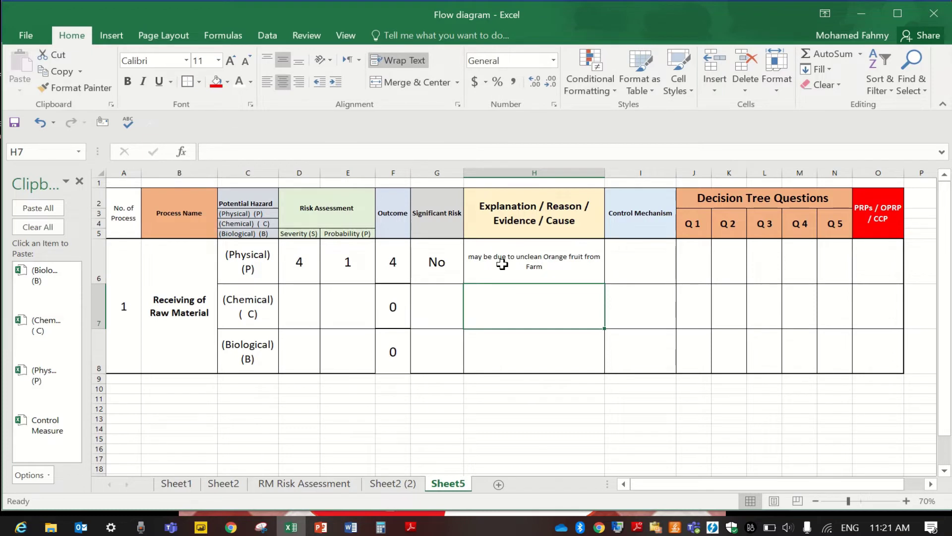
Enter "Approved Supplier and Visual Inspection" as the physical hazard's control mechanism in I6
{"action": "left_click", "coordinate": [643, 269]}
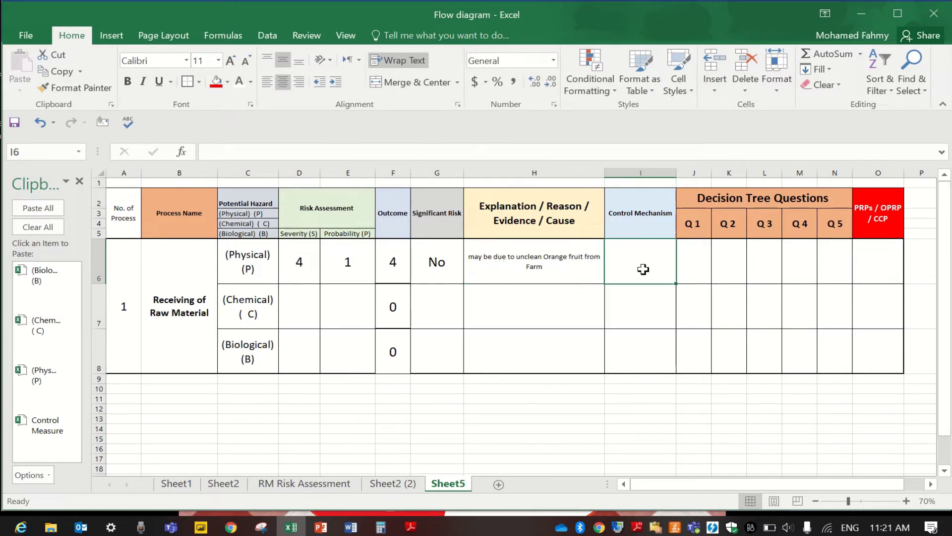
{"action": "type", "text": "App"}
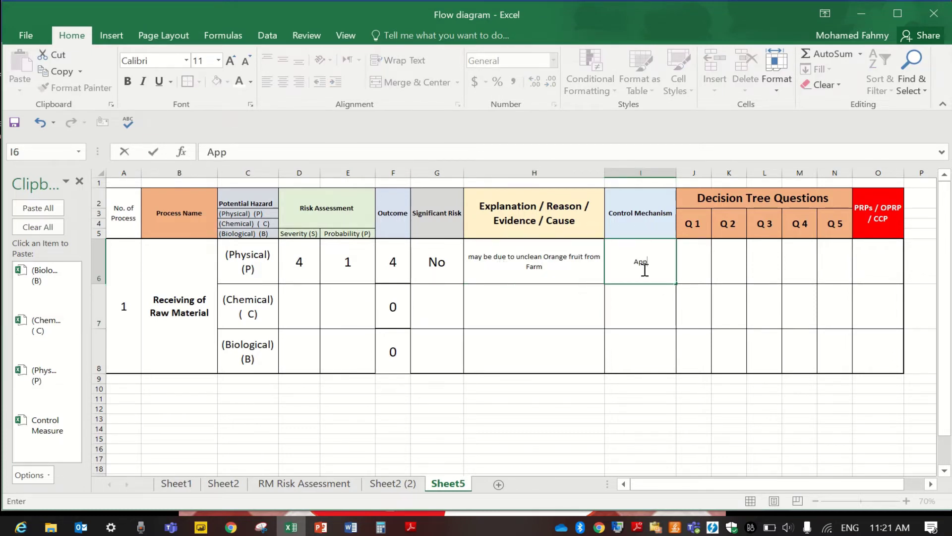
{"action": "type", "text": "roved Supplier "}
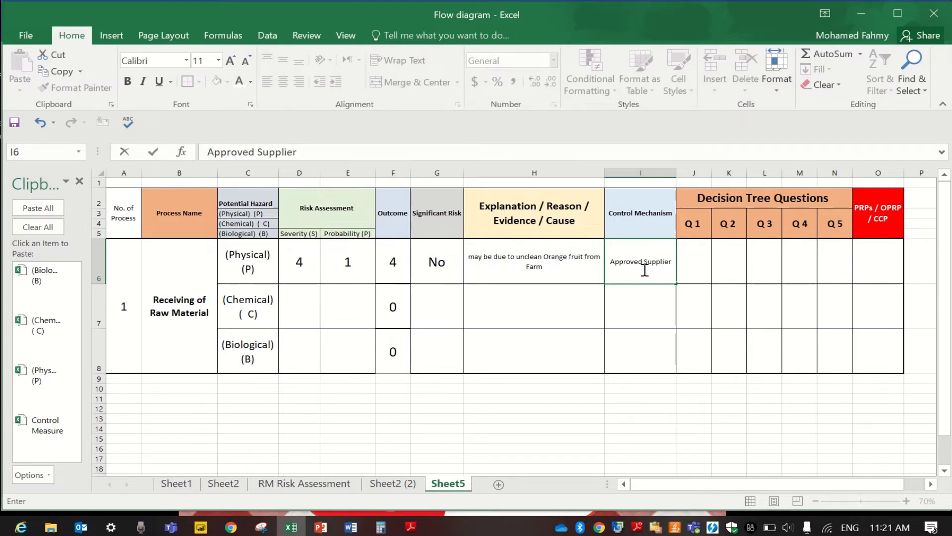
{"action": "type", "text": "and Visu"}
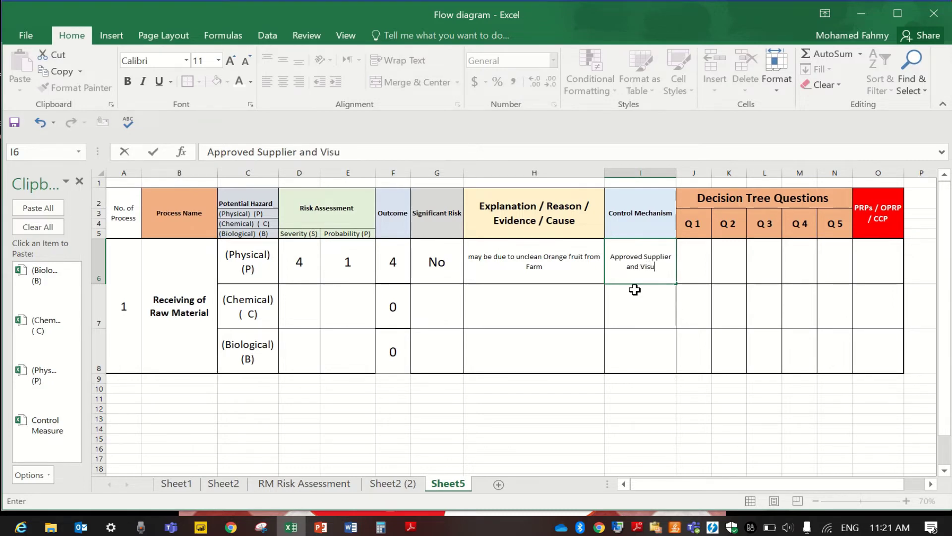
{"action": "type", "text": "al Inspection"}
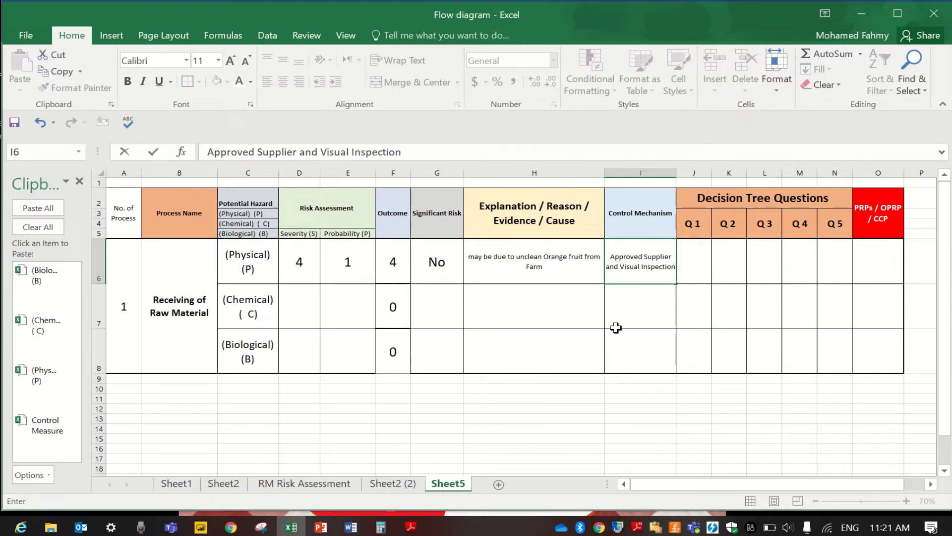
Enlarge the text in H6 and I6 and the Control Mechanism header, the header to 14 pt, and fit column I to its contents
{"action": "left_click_drag", "start_coordinate": [483, 268], "coordinate": [645, 267]}
{"action": "left_click", "coordinate": [231, 60]}
{"action": "left_click", "coordinate": [230, 60]}
{"action": "double_click", "coordinate": [676, 169]}
{"action": "left_click", "coordinate": [651, 219]}
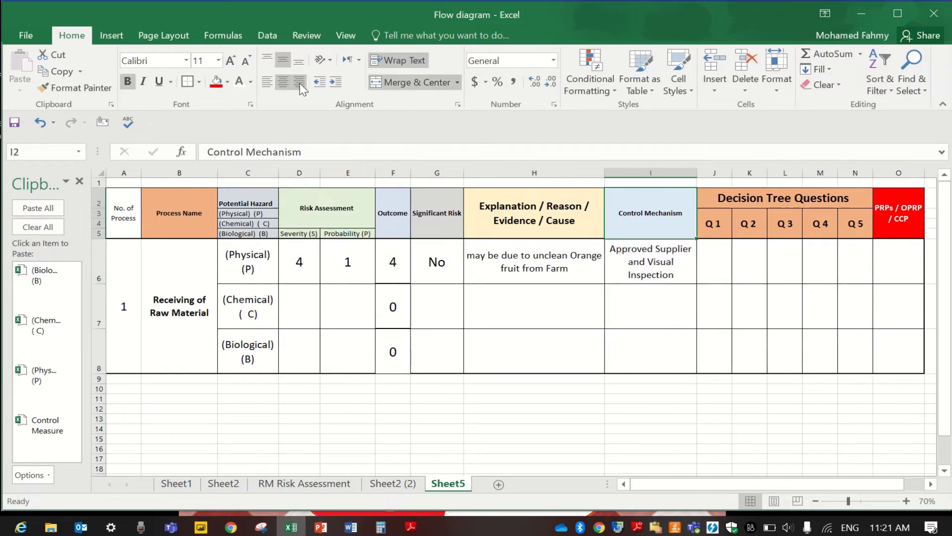
{"action": "left_click", "coordinate": [231, 61]}
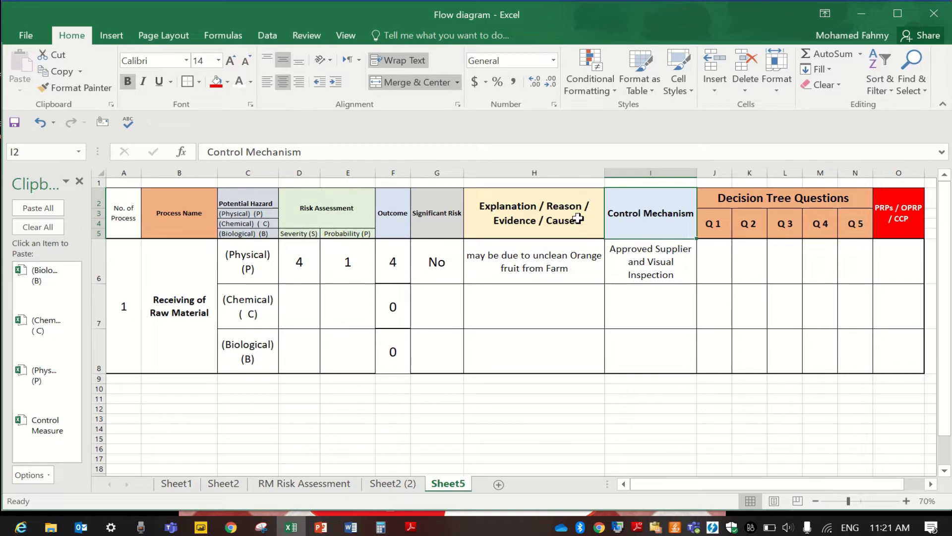
{"action": "left_click", "coordinate": [724, 268]}
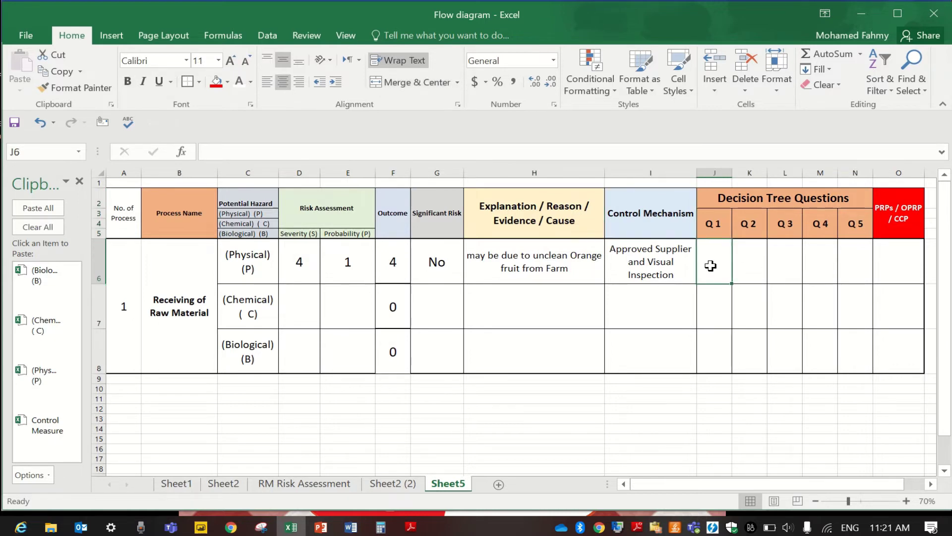
{"action": "type", "text": "-"}
{"action": "left_click", "coordinate": [752, 264]}
{"action": "key", "text": "BackSpace"}
{"action": "key", "text": "BackSpace"}
{"action": "key", "text": "BackSpace"}
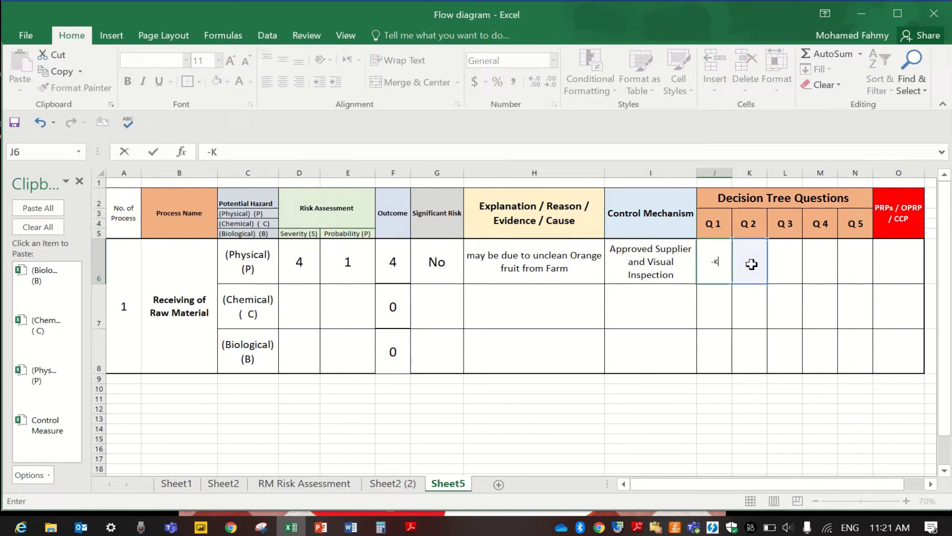
{"action": "type", "text": "-"}
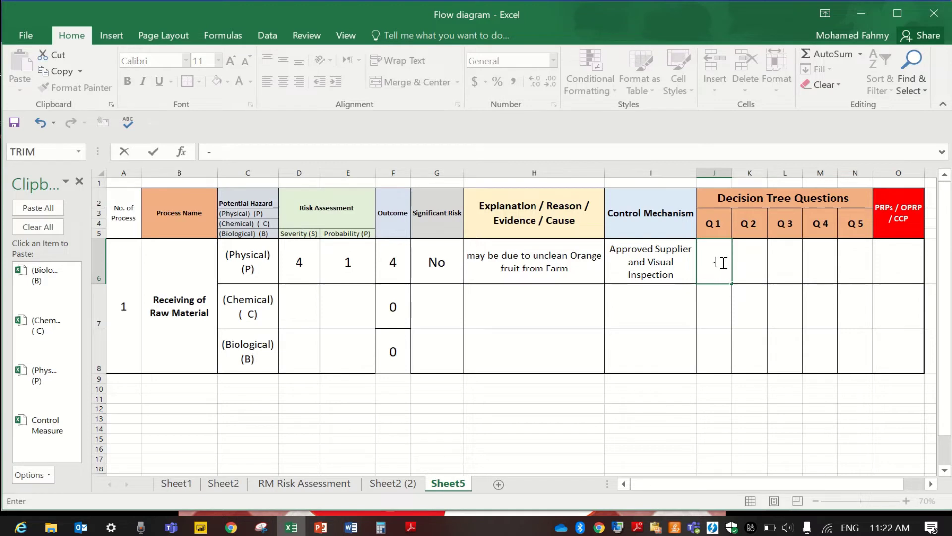
{"action": "left_click", "coordinate": [752, 263]}
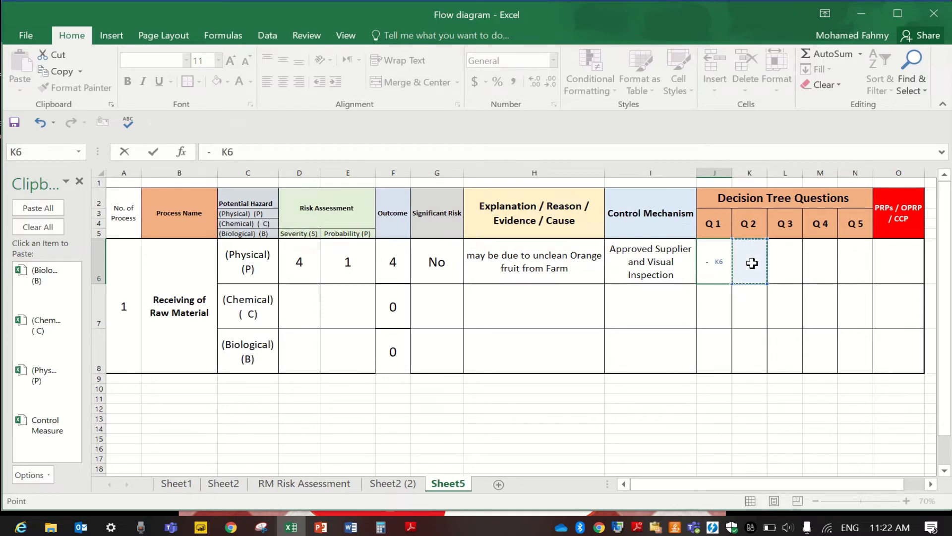
{"action": "key", "text": "BackSpace"}
{"action": "key", "text": "BackSpace"}
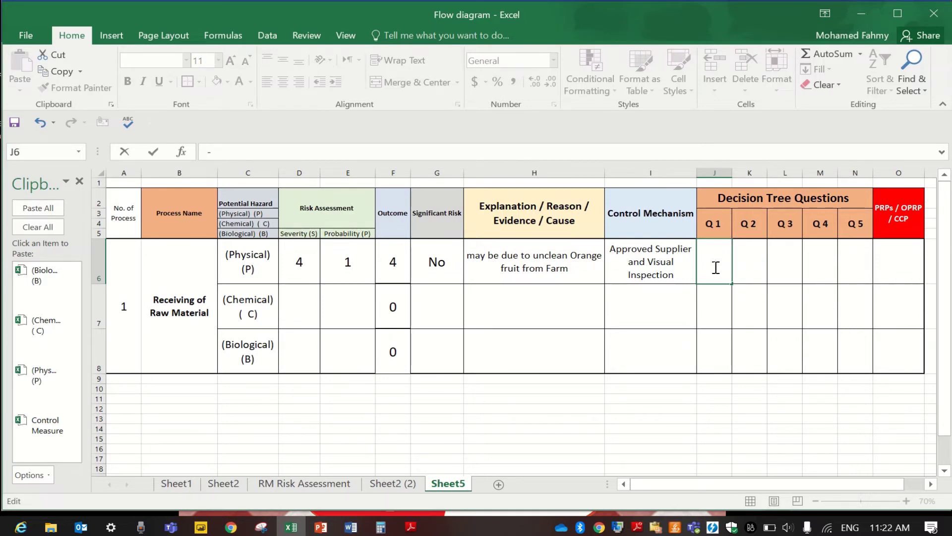
{"action": "key", "text": "BackSpace"}
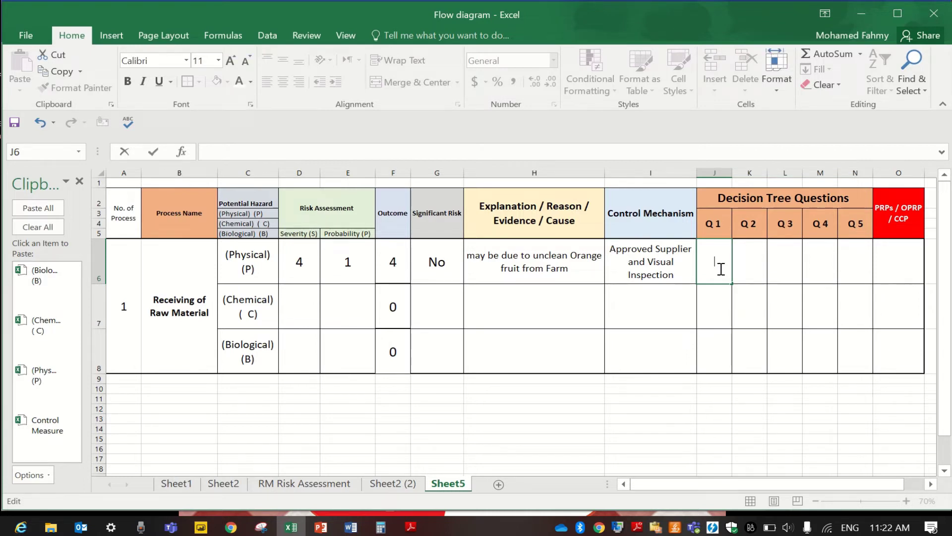
Enter an underscore as the physical hazard's Q 1 answer in J6 and fill it across to Q 5 in N6
{"action": "type", "text": "_"}
{"action": "left_click", "coordinate": [775, 266]}
{"action": "left_click", "coordinate": [711, 264]}
{"action": "left_click_drag", "start_coordinate": [730, 285], "coordinate": [858, 276]}
Enter PRPS as the physical hazard's PRPs / OPRP / CCP classification in O6, discarding the suggested completion
{"action": "left_click", "coordinate": [892, 258]}
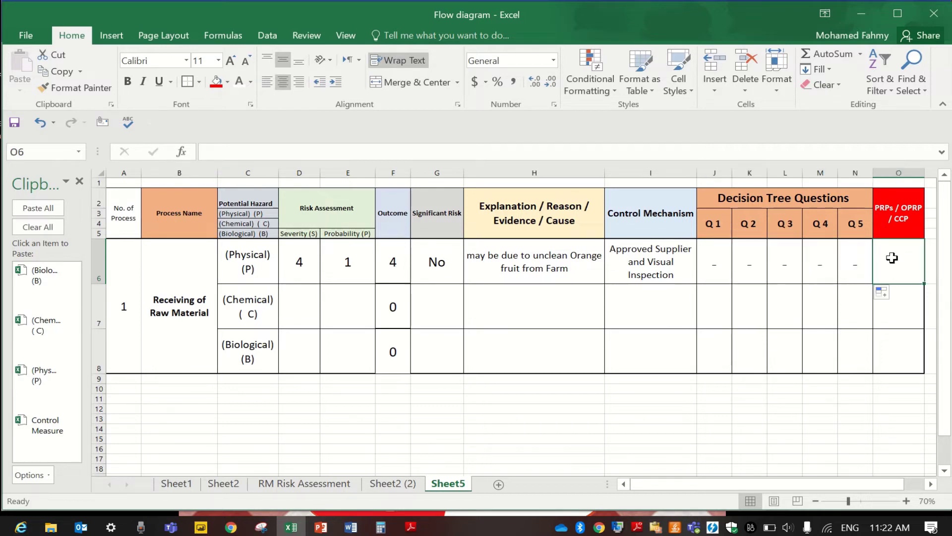
{"action": "type", "text": "P"}
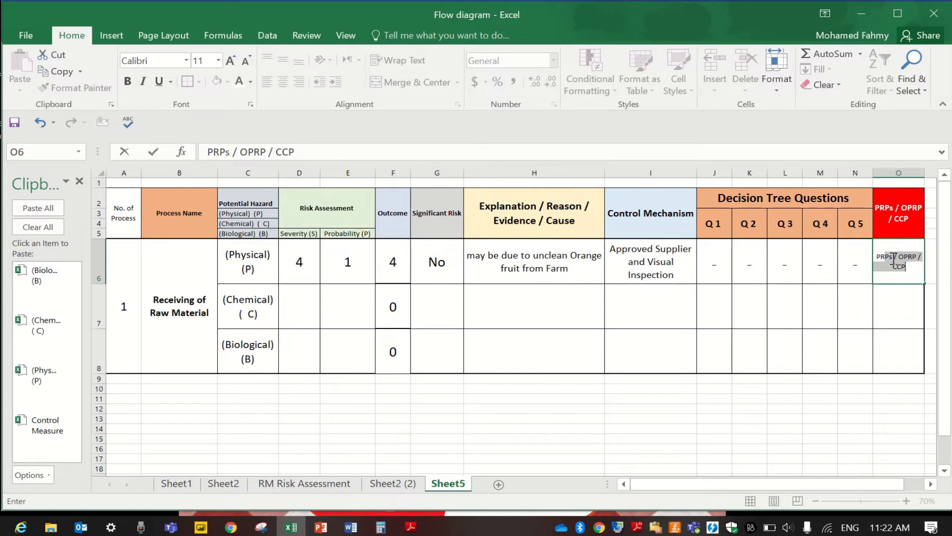
{"action": "type", "text": "RPS"}
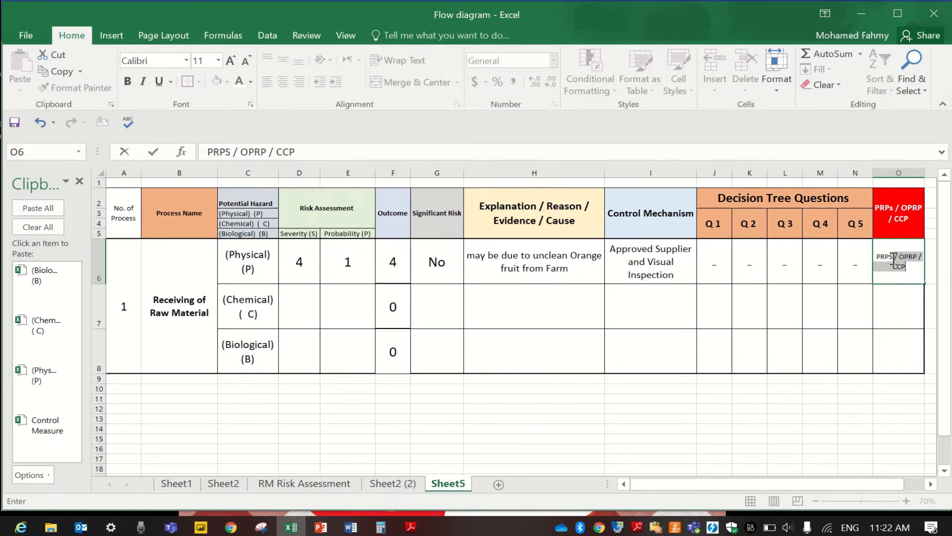
{"action": "key", "text": "Delete"}
{"action": "left_click", "coordinate": [897, 306]}
Enlarge the PRPS entry in O6 by five font sizes
{"action": "left_click", "coordinate": [898, 254]}
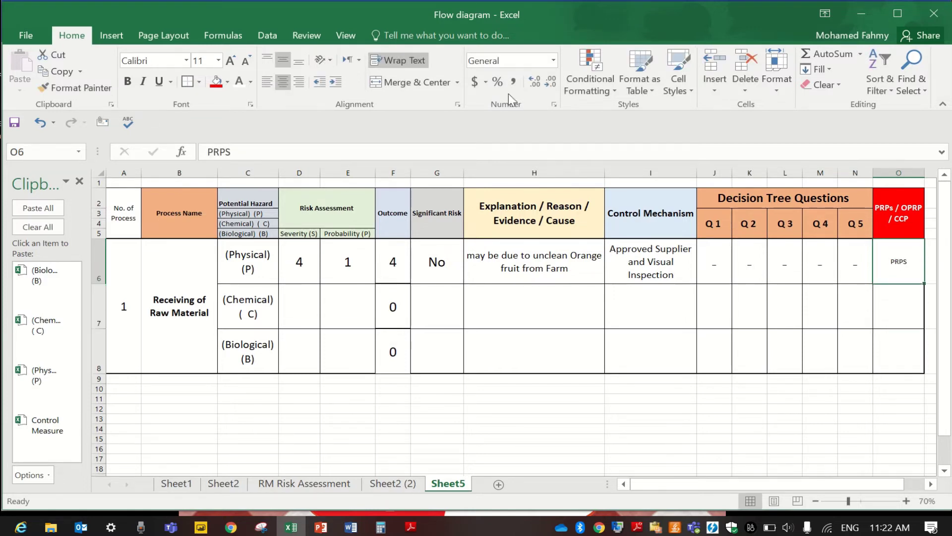
{"action": "left_click", "coordinate": [231, 61]}
{"action": "left_click", "coordinate": [231, 61]}
{"action": "left_click", "coordinate": [231, 60]}
{"action": "left_click", "coordinate": [230, 60]}
{"action": "left_click", "coordinate": [230, 60]}
{"action": "left_click", "coordinate": [632, 320]}
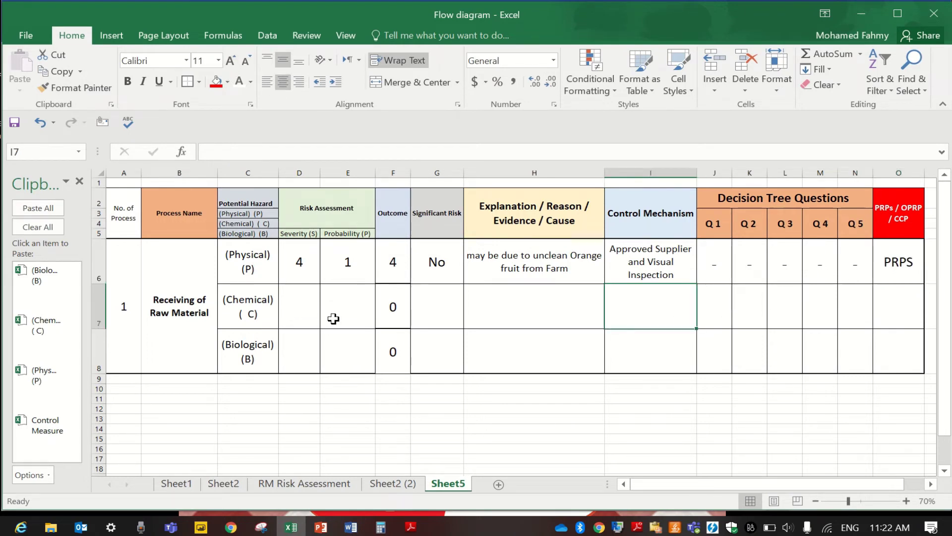
Rate the chemical hazard with severity 3 and probability 2, and enter No as its significant risk in G7
{"action": "left_click", "coordinate": [307, 310]}
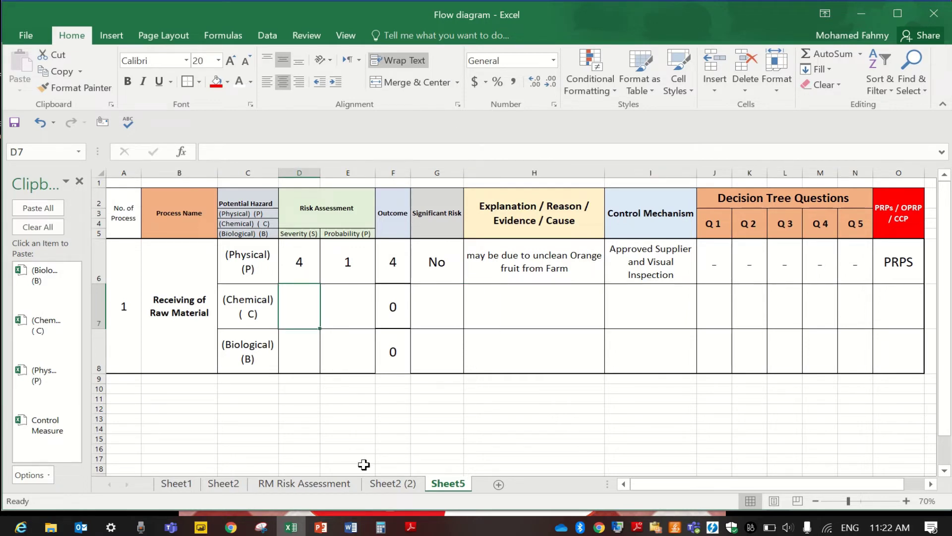
{"action": "left_click", "coordinate": [351, 526]}
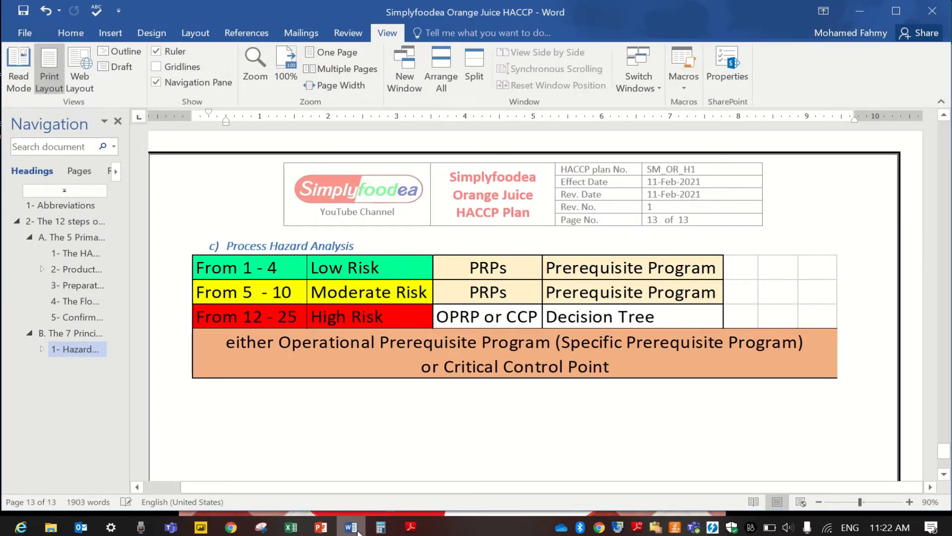
{"action": "left_click", "coordinate": [360, 530]}
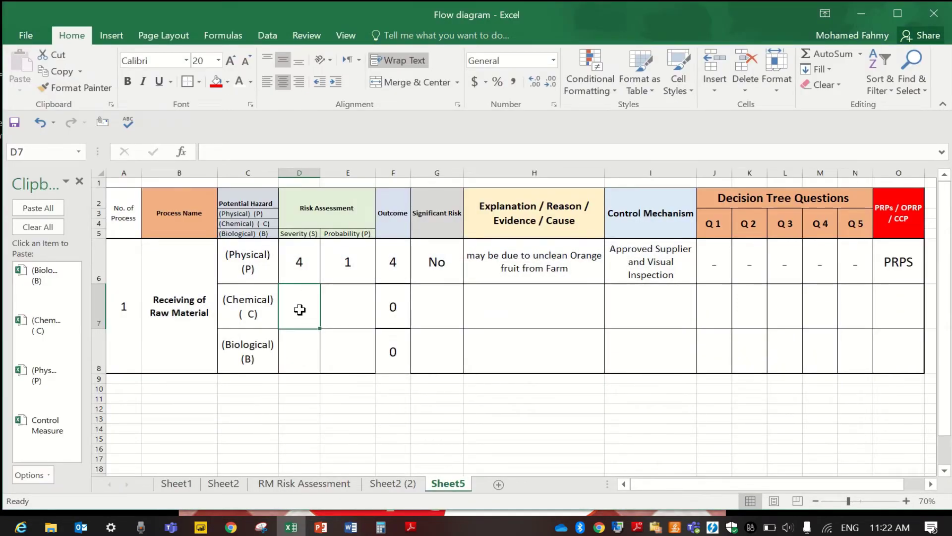
{"action": "type", "text": "3"}
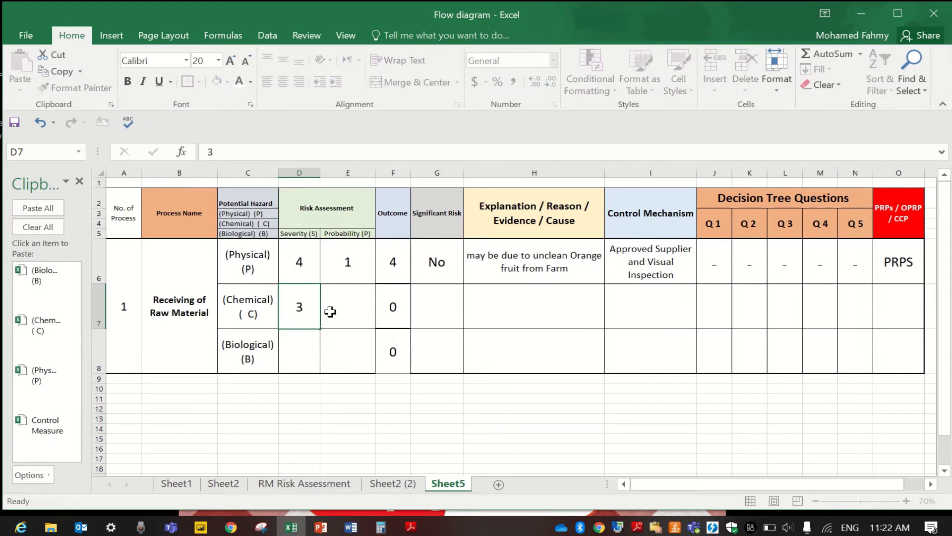
{"action": "left_click", "coordinate": [331, 311]}
{"action": "type", "text": "2"}
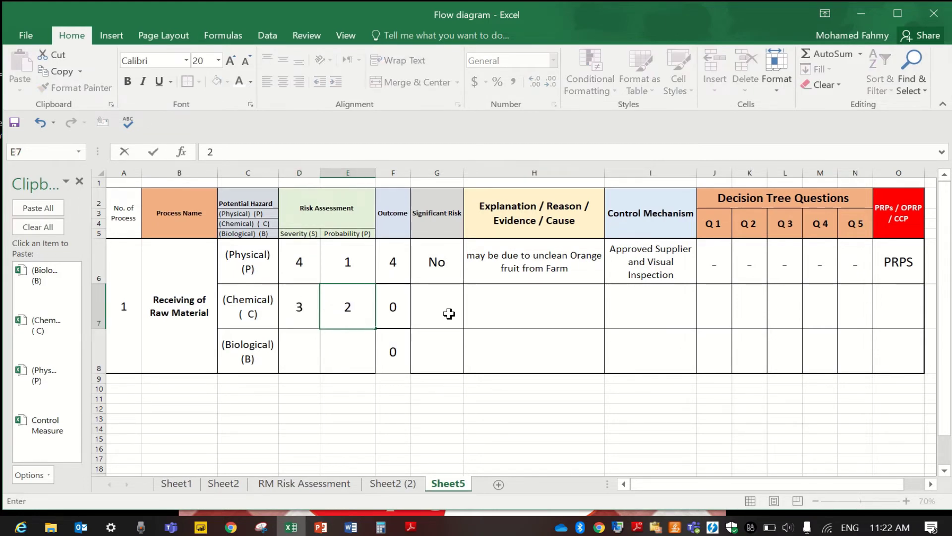
{"action": "left_click", "coordinate": [429, 313]}
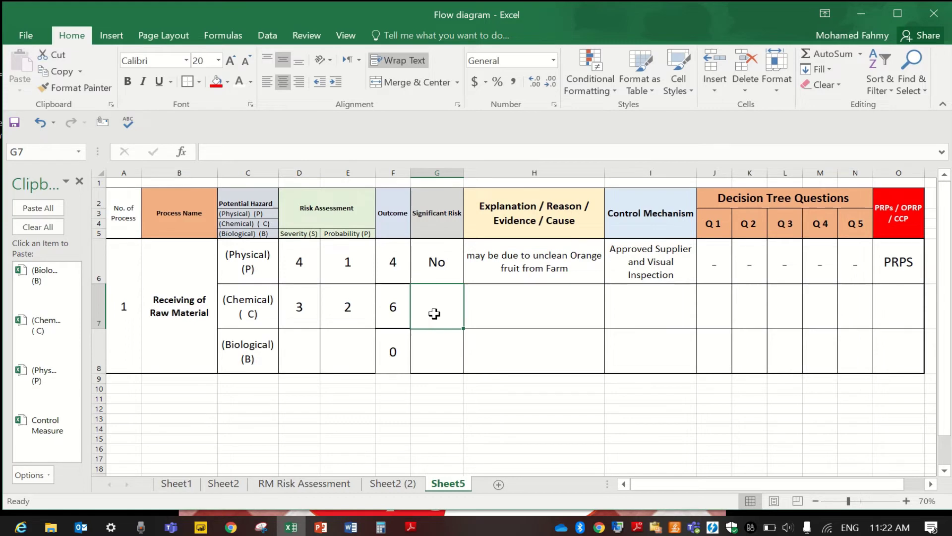
{"action": "type", "text": "No"}
Check the risk ranges in Word, and enter "due to residuals of Pesticiceds in farm" as the chemical hazard's explanation in H7 of the Excel table
{"action": "left_click", "coordinate": [503, 302]}
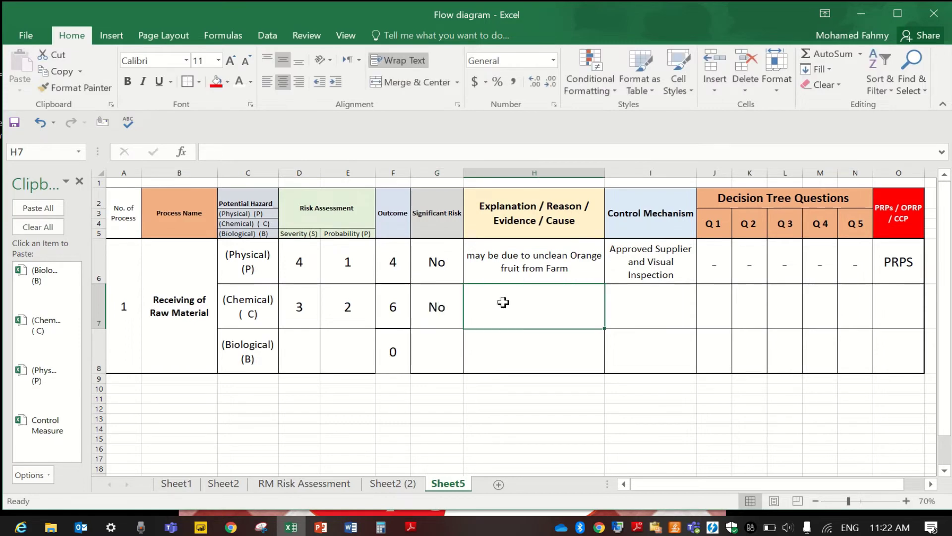
{"action": "key", "text": "alt+Tab"}
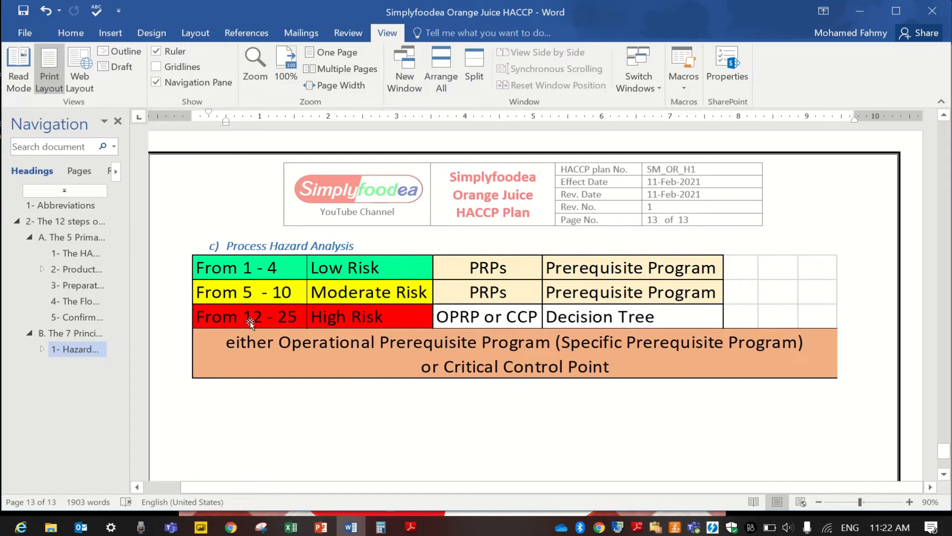
{"action": "key", "text": "alt+Tab"}
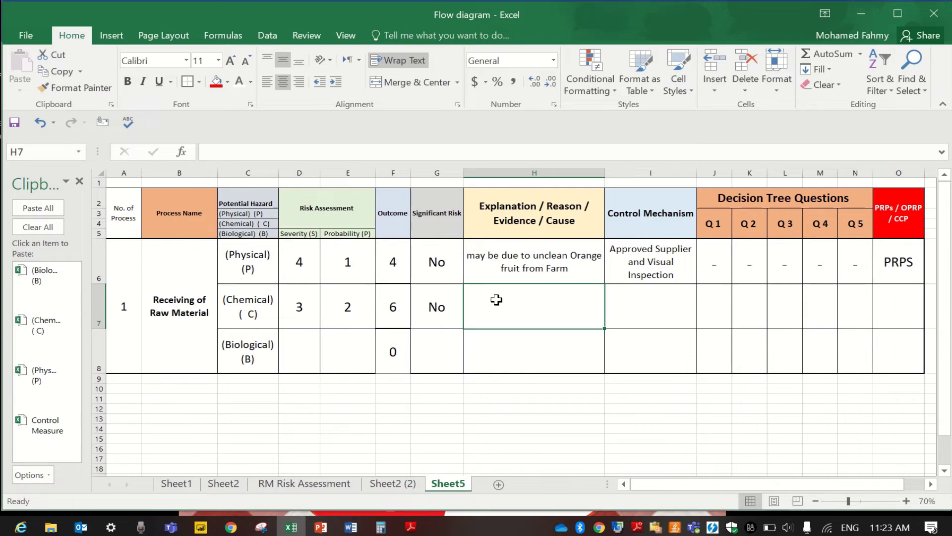
{"action": "type", "text": "d"}
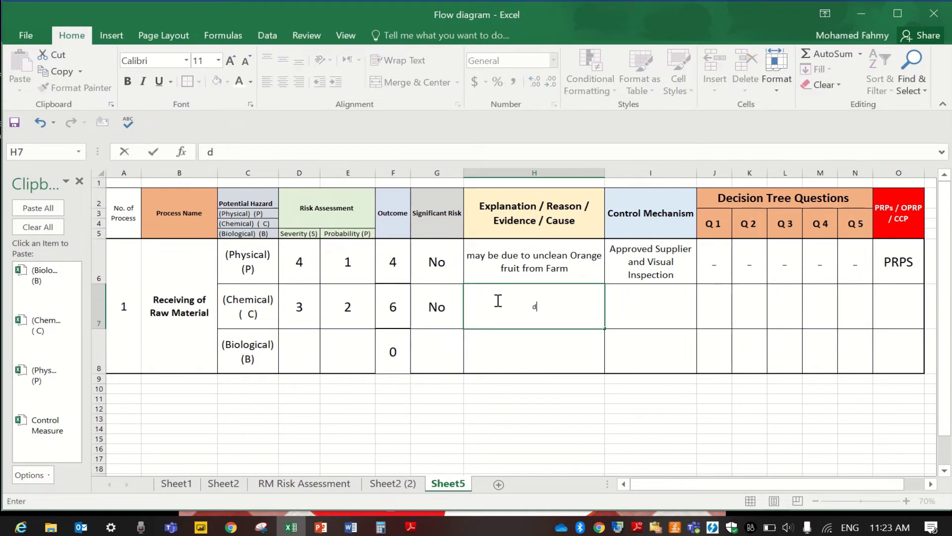
{"action": "type", "text": "ue to residuals of "}
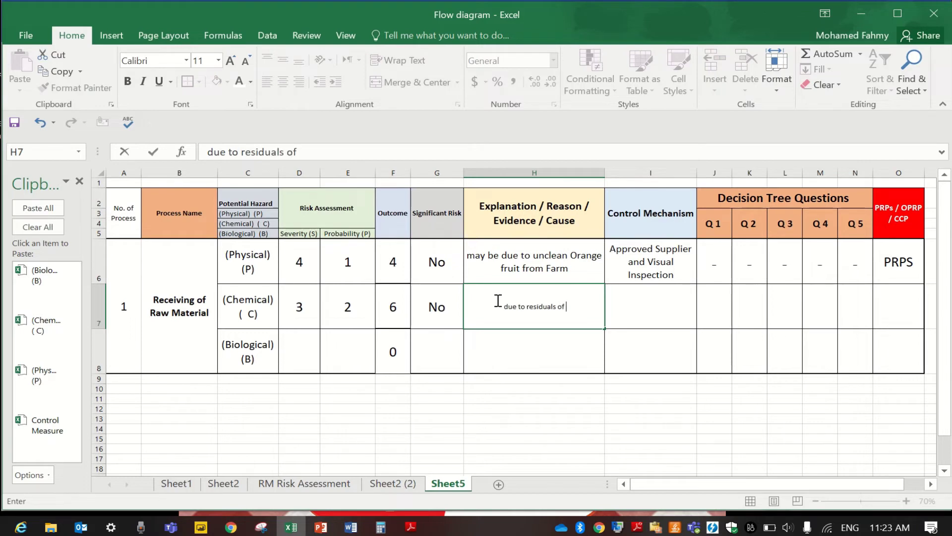
{"action": "type", "text": "Pesticic"}
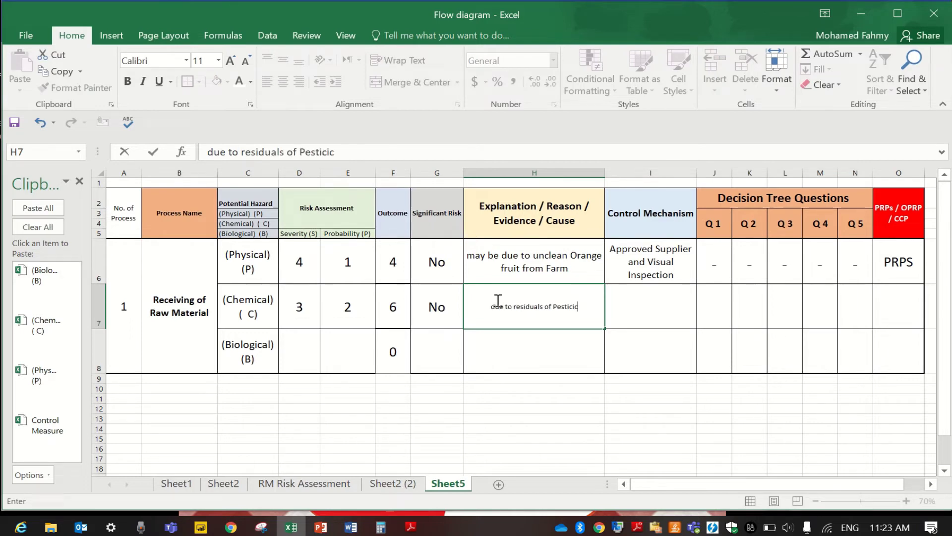
{"action": "type", "text": "eds in "}
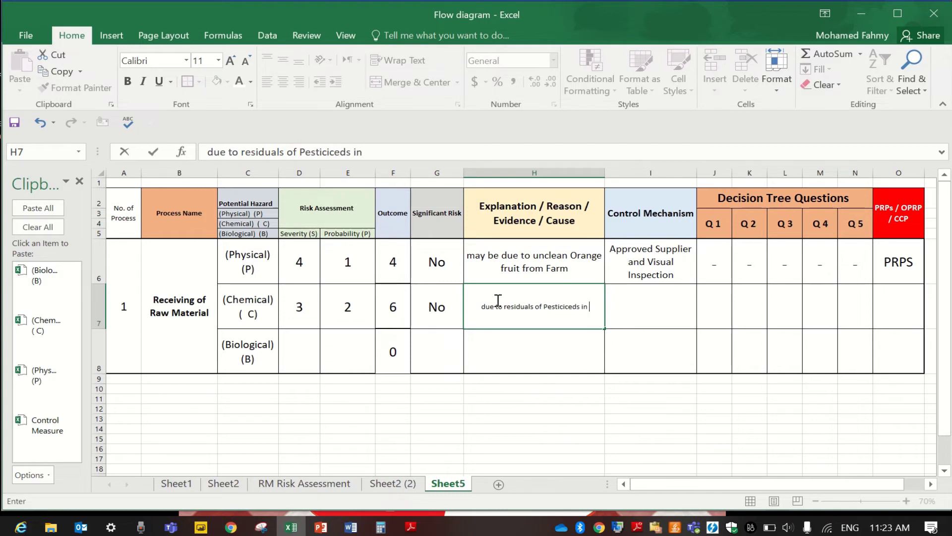
{"action": "type", "text": "farm"}
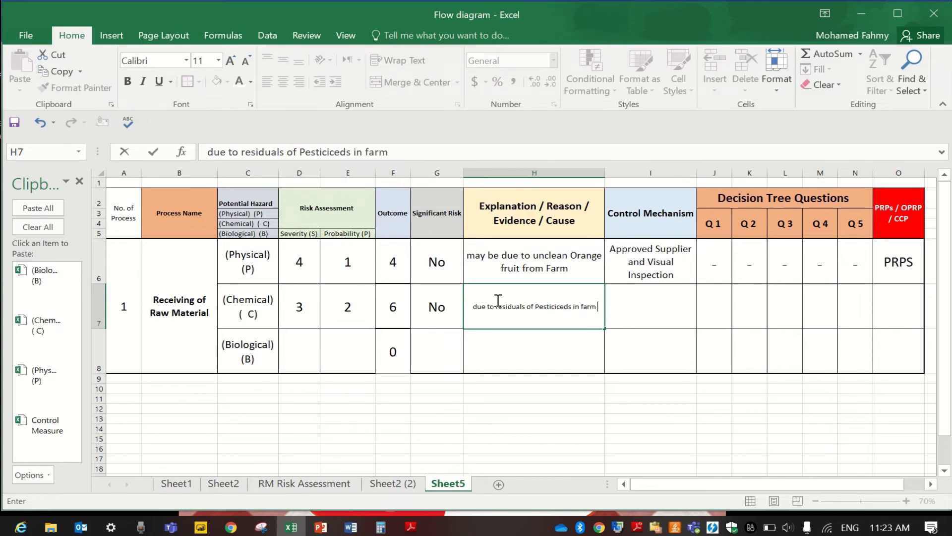
{"action": "key", "text": "Return"}
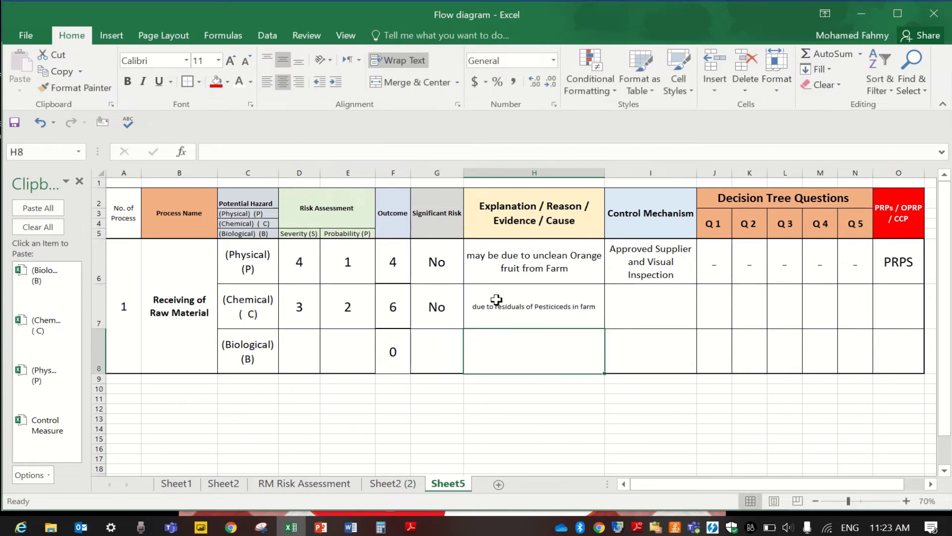
Spell-check the explanation in H7 and correct "Pesticiceds" to "Pesticides", continuing the check from the beginning of the sheet
{"action": "left_click", "coordinate": [493, 300]}
{"action": "left_click", "coordinate": [128, 122]}
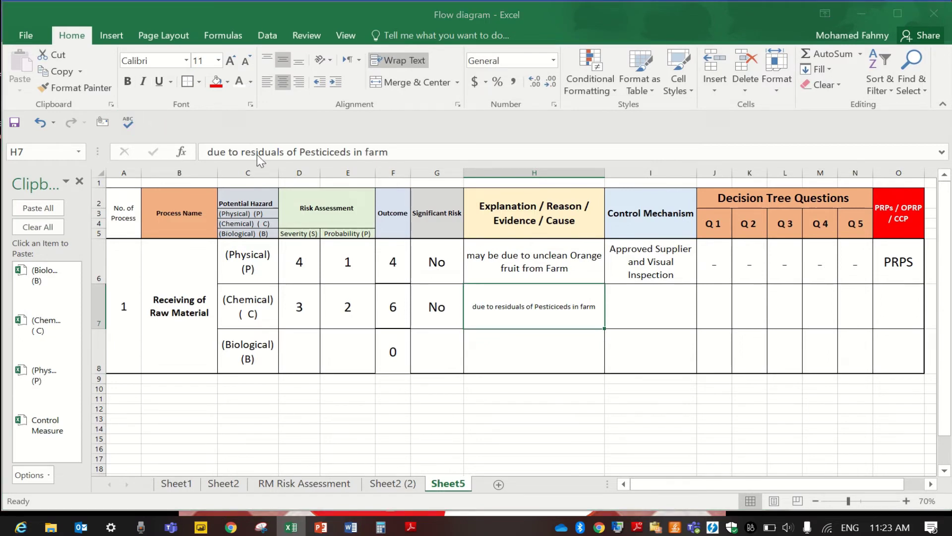
{"action": "left_click", "coordinate": [746, 239]}
{"action": "left_click", "coordinate": [432, 309]}
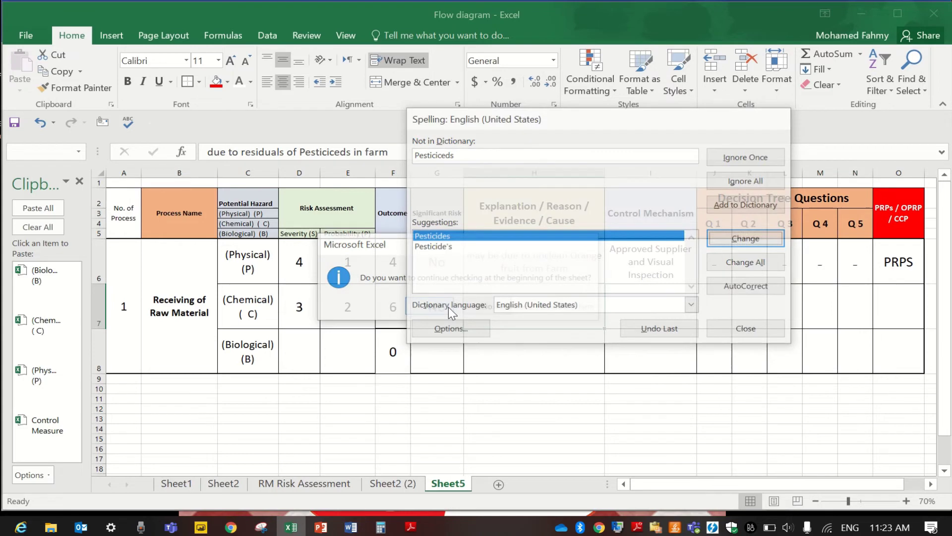
{"action": "key", "text": "Return"}
Enlarge the font of the chemical hazard's explanation and control mechanism cells, H7 and I7, to size 16
{"action": "left_click_drag", "start_coordinate": [538, 293], "coordinate": [625, 287]}
{"action": "left_click", "coordinate": [230, 61]}
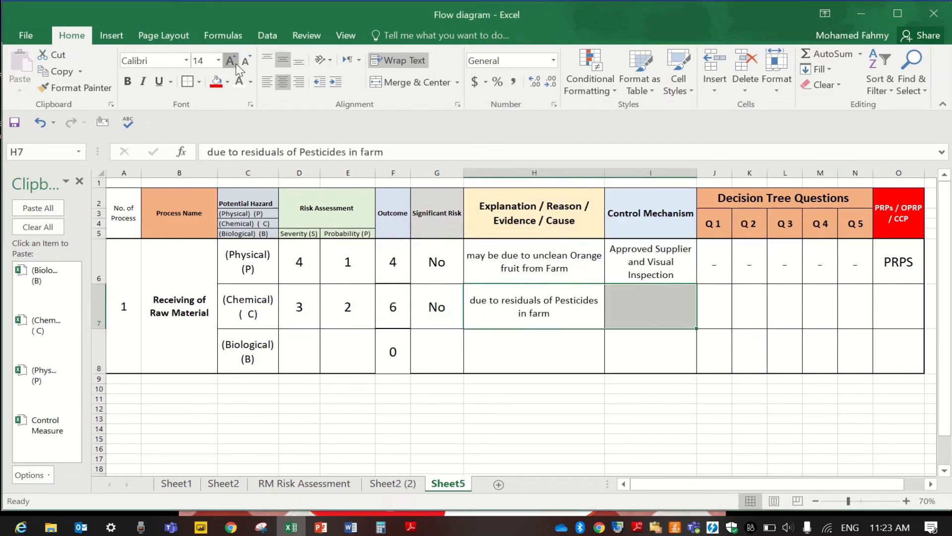
{"action": "left_click", "coordinate": [230, 60]}
{"action": "left_click", "coordinate": [231, 60]}
Complete the chemical hazard row with "Approved Supplier and COA" adapted from I6 in I7, and the J6:O6 underscores and PRPS filled down
{"action": "left_click", "coordinate": [653, 293]}
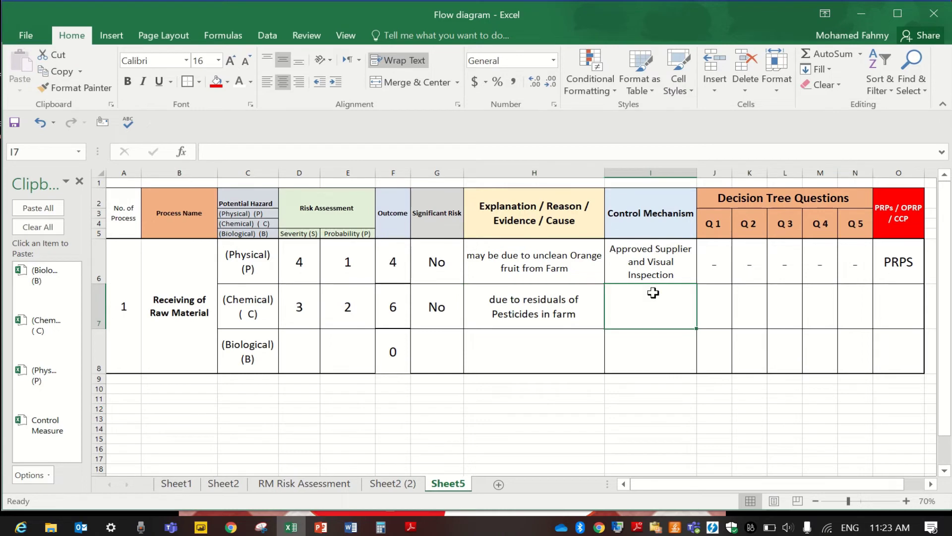
{"action": "left_click", "coordinate": [644, 267]}
{"action": "left_click_drag", "start_coordinate": [696, 283], "coordinate": [673, 321]}
{"action": "double_click", "coordinate": [648, 298]}
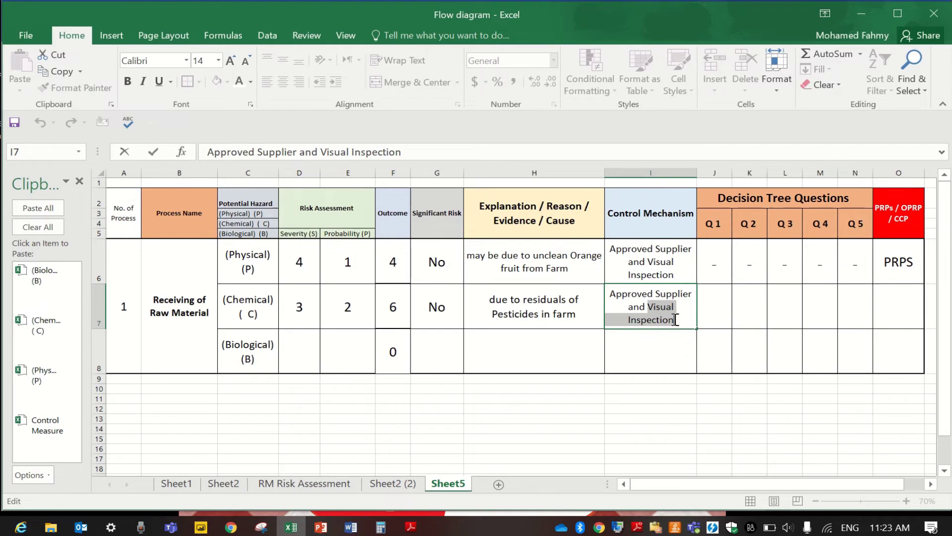
{"action": "type", "text": "COA"}
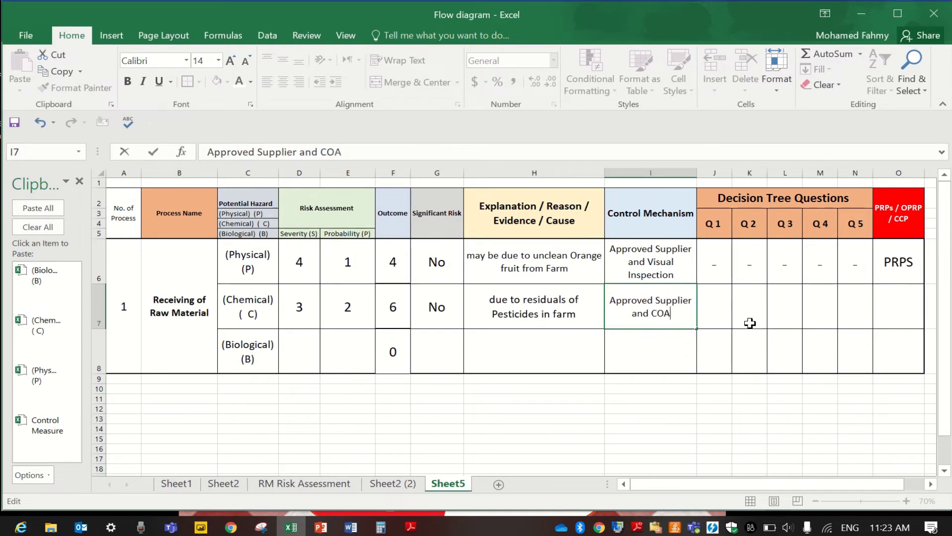
{"action": "left_click_drag", "start_coordinate": [710, 264], "coordinate": [818, 316]}
{"action": "left_click", "coordinate": [819, 316]}
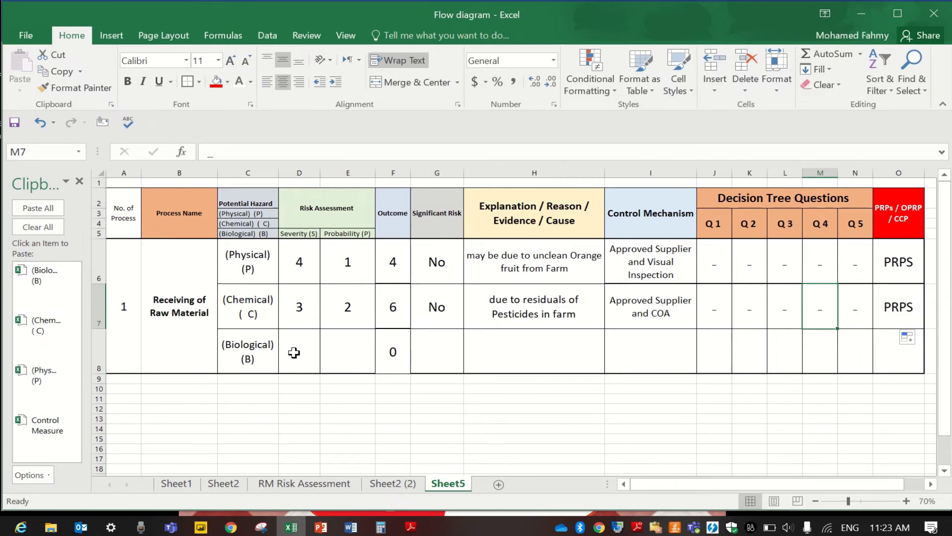
Append "(VP) or (SP)" to the biological hazard label in C8
{"action": "left_click", "coordinate": [258, 362]}
{"action": "double_click", "coordinate": [259, 363]}
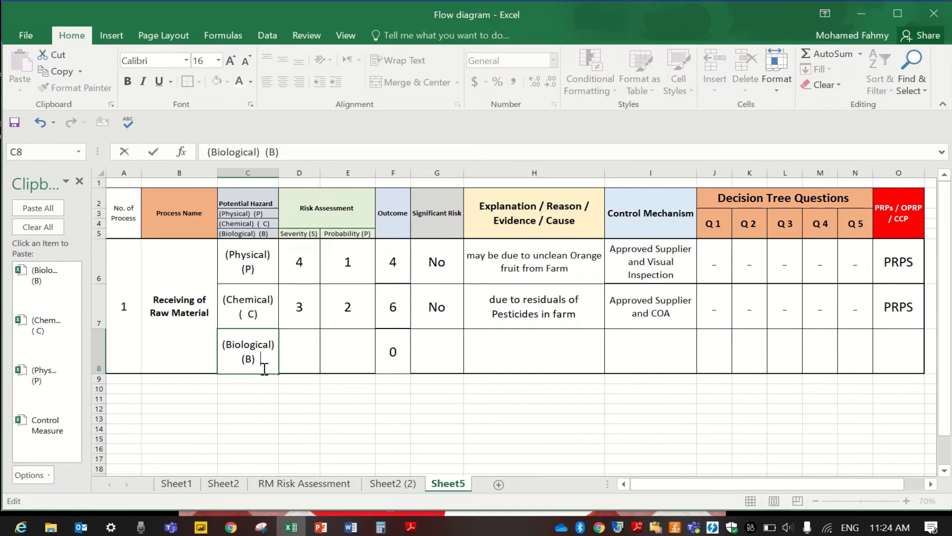
{"action": "type", "text": "(VP)"}
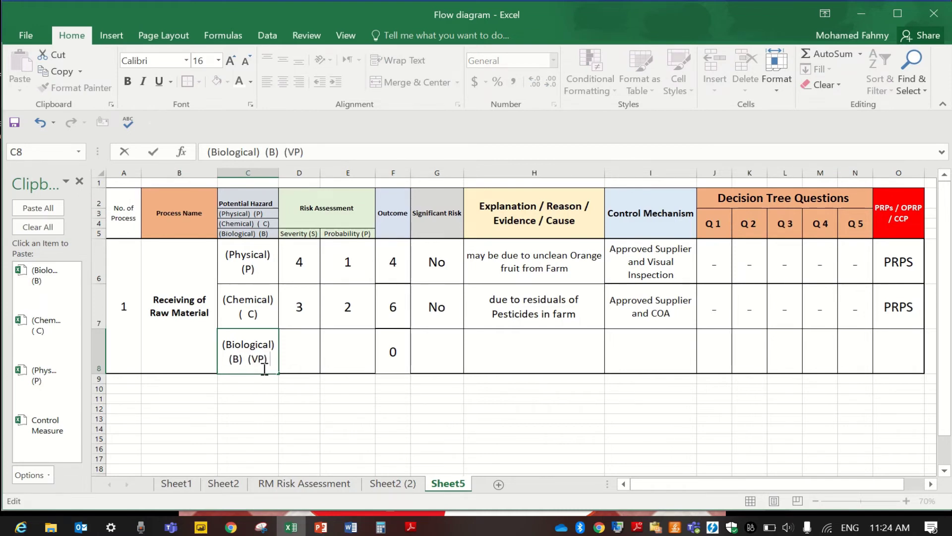
{"action": "type", "text": " or ("}
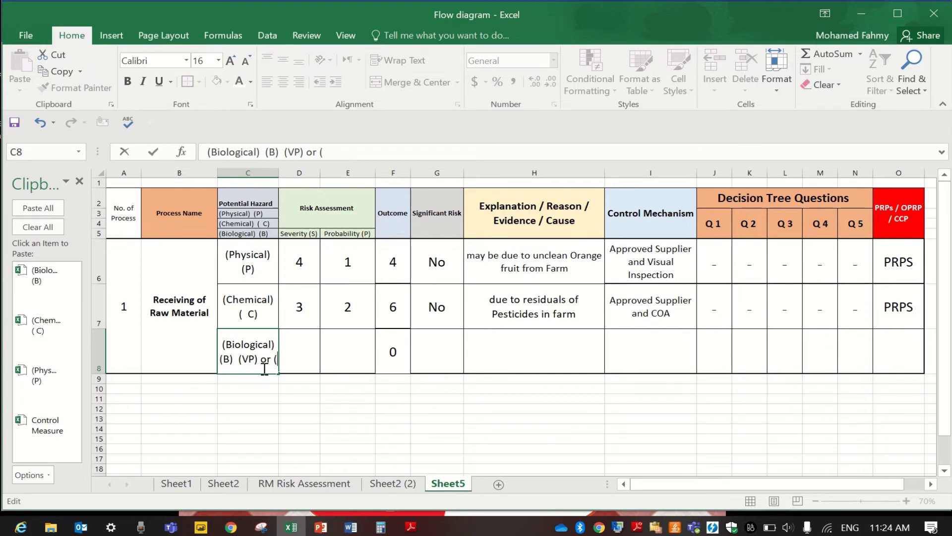
{"action": "type", "text": "SP)"}
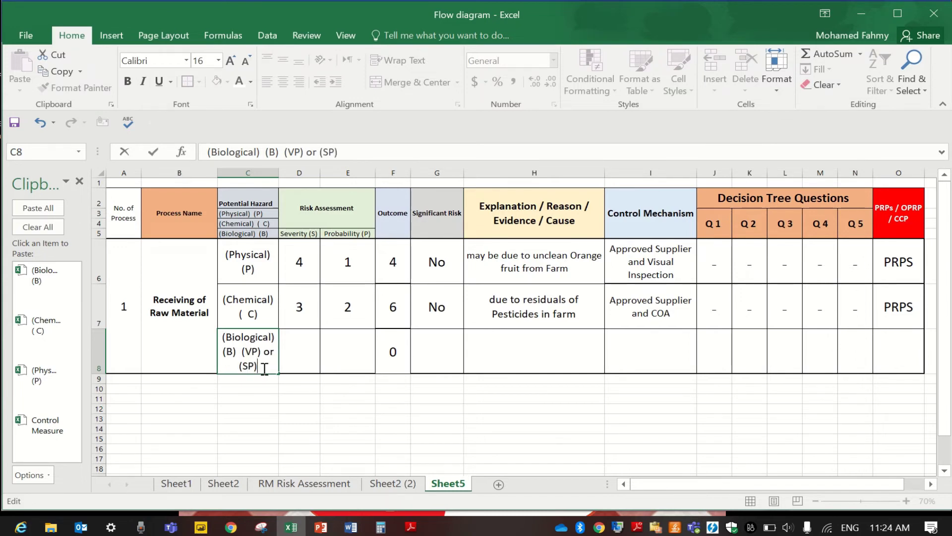
{"action": "key", "text": "Return"}
Rate the biological hazard with severity 5 and probability 1, and enter No as its significant risk in G8
{"action": "left_click", "coordinate": [302, 363]}
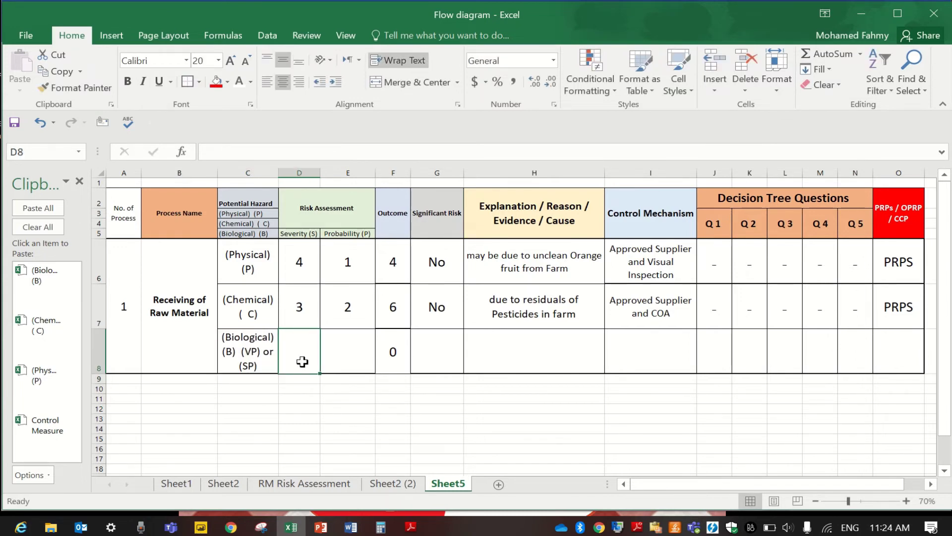
{"action": "type", "text": "5"}
{"action": "left_click", "coordinate": [349, 356]}
{"action": "type", "text": "1"}
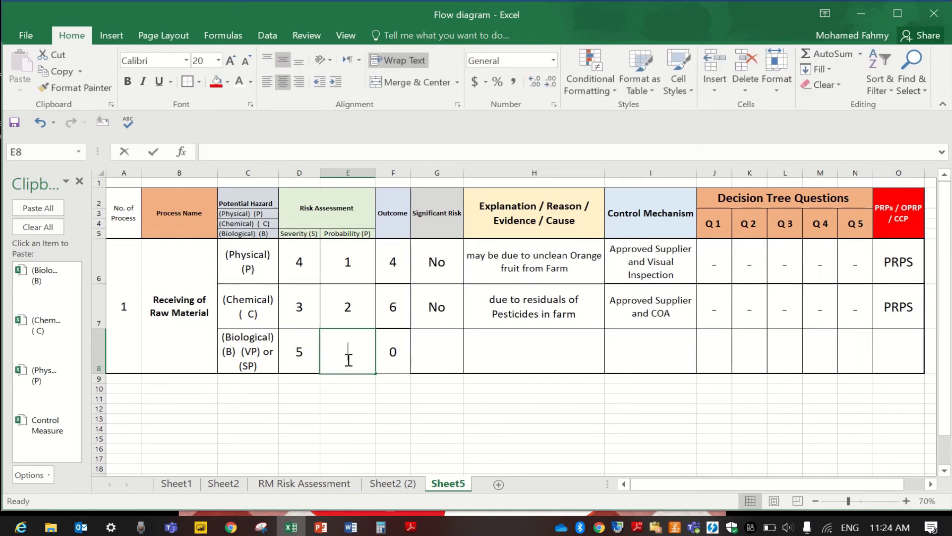
{"action": "left_click", "coordinate": [447, 357]}
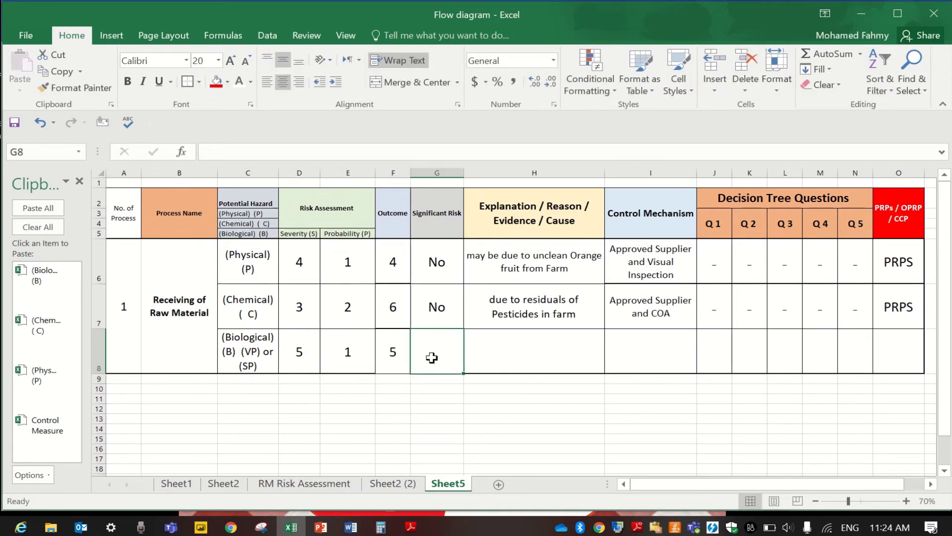
{"action": "type", "text": "No"}
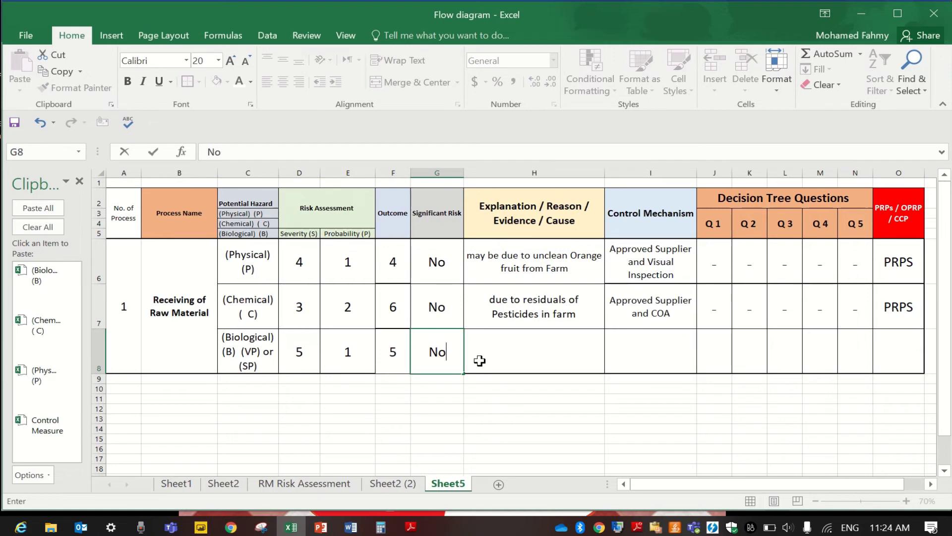
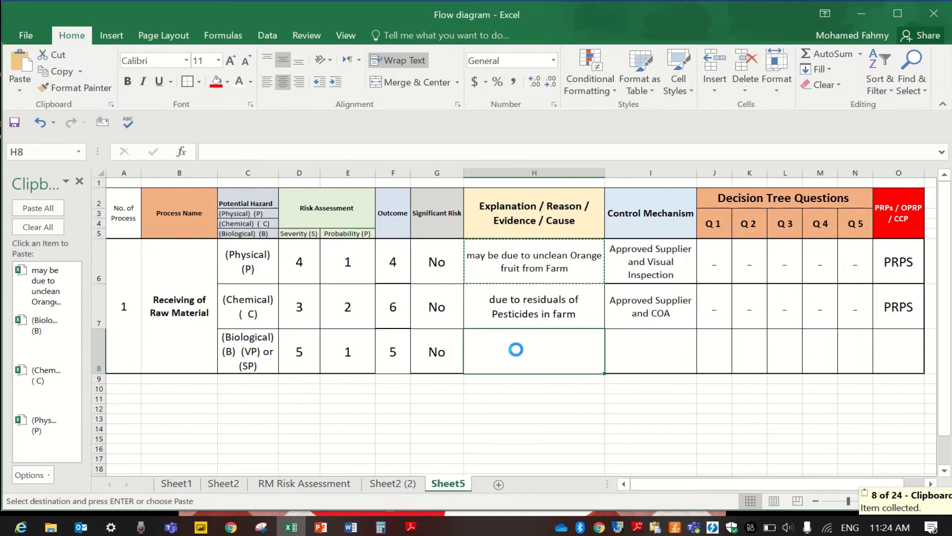
Copy the physical hazard's explanation into H8 and replace "unclean" with "contamination of"
{"action": "type", "text": "may be due to unclean Orange fruit from Farm"}
{"action": "double_click", "coordinate": [518, 347]}
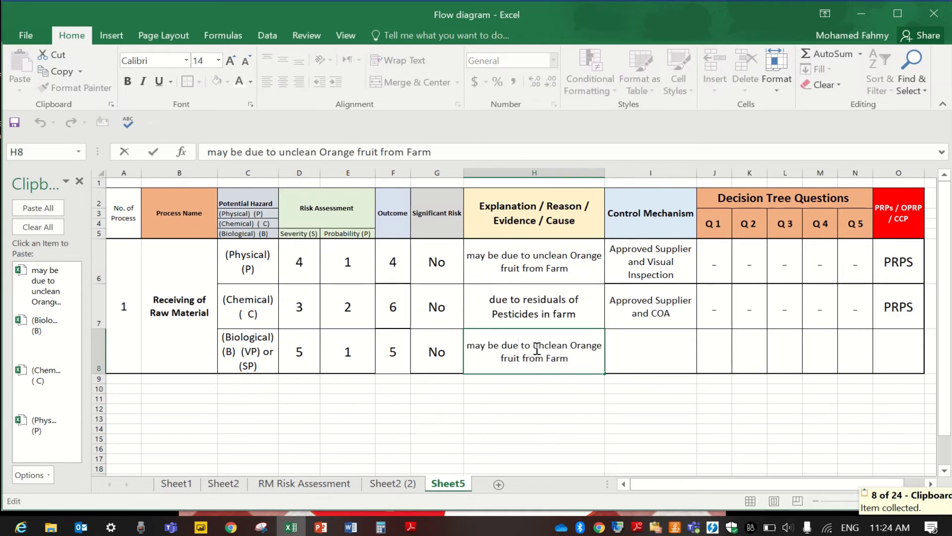
{"action": "left_click_drag", "start_coordinate": [534, 347], "coordinate": [569, 345]}
{"action": "type", "text": "contamin"}
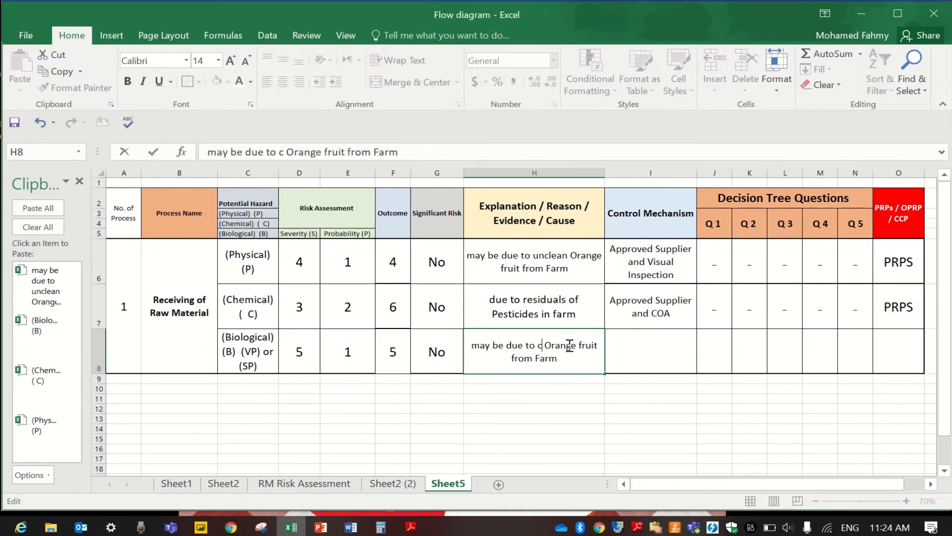
{"action": "type", "text": "ation"}
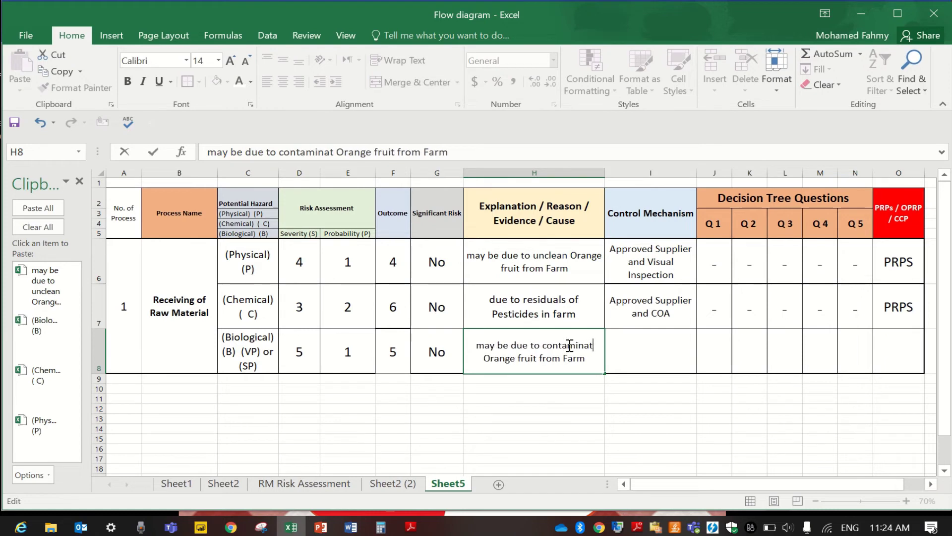
{"action": "type", "text": " of"}
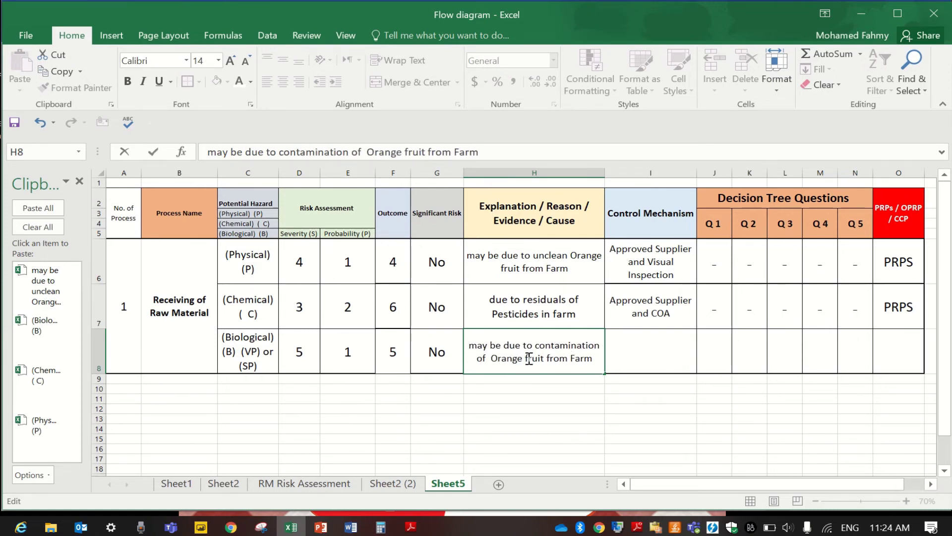
Replace "from Farm" in the biological hazard's explanation in H8 with "or improper Storing Temperature"
{"action": "left_click_drag", "start_coordinate": [525, 358], "coordinate": [550, 362]}
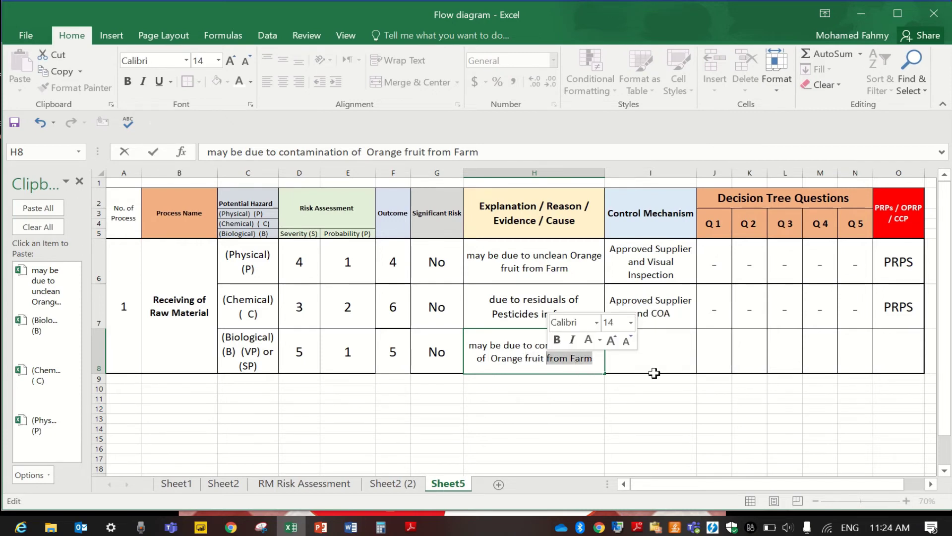
{"action": "type", "text": "or improper "}
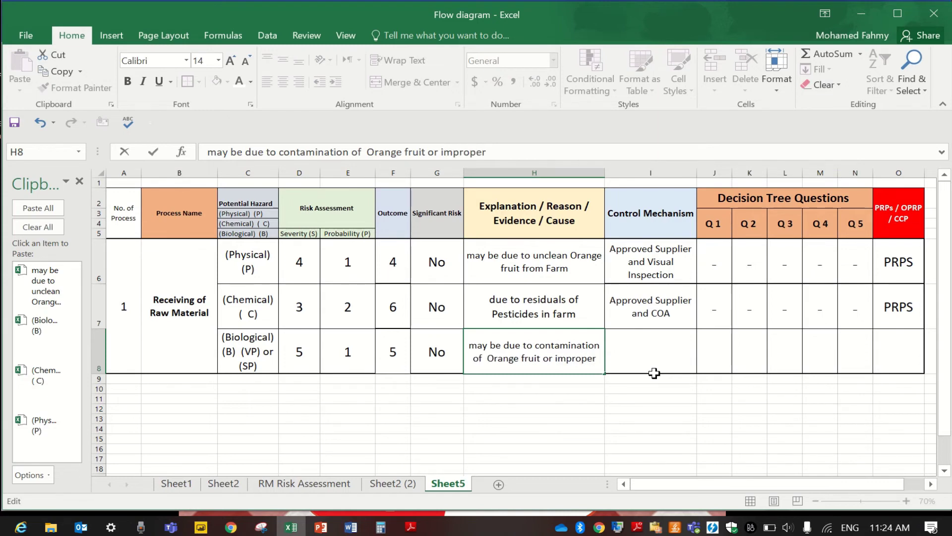
{"action": "type", "text": "St"}
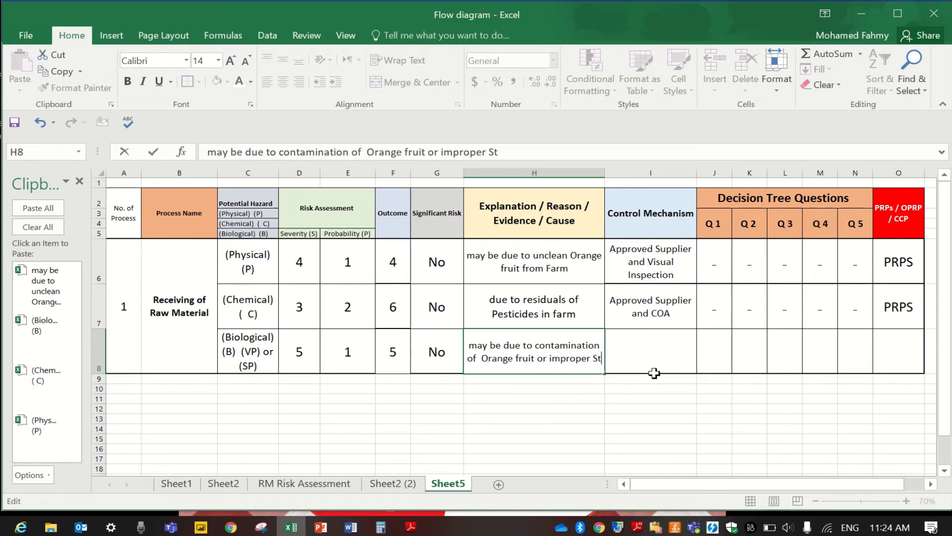
{"action": "type", "text": "oring T"}
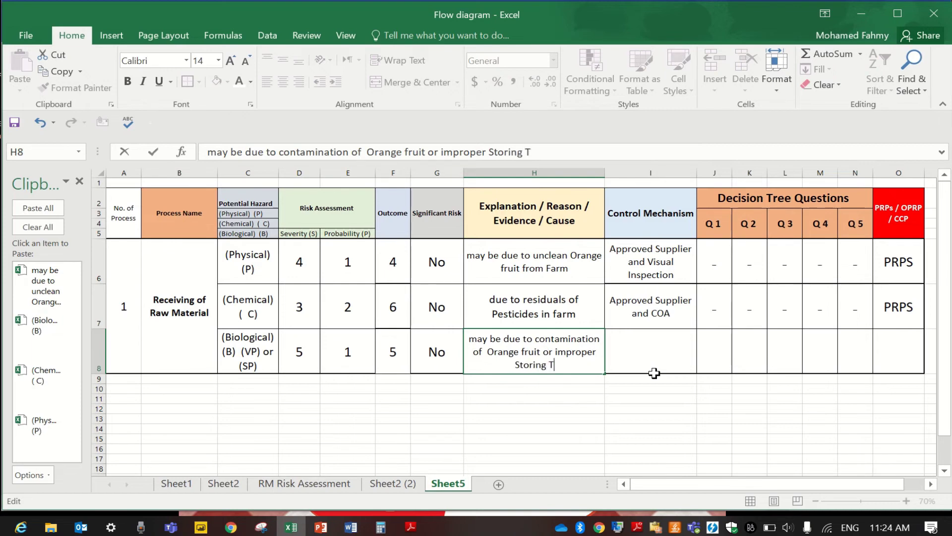
{"action": "type", "text": "emperature"}
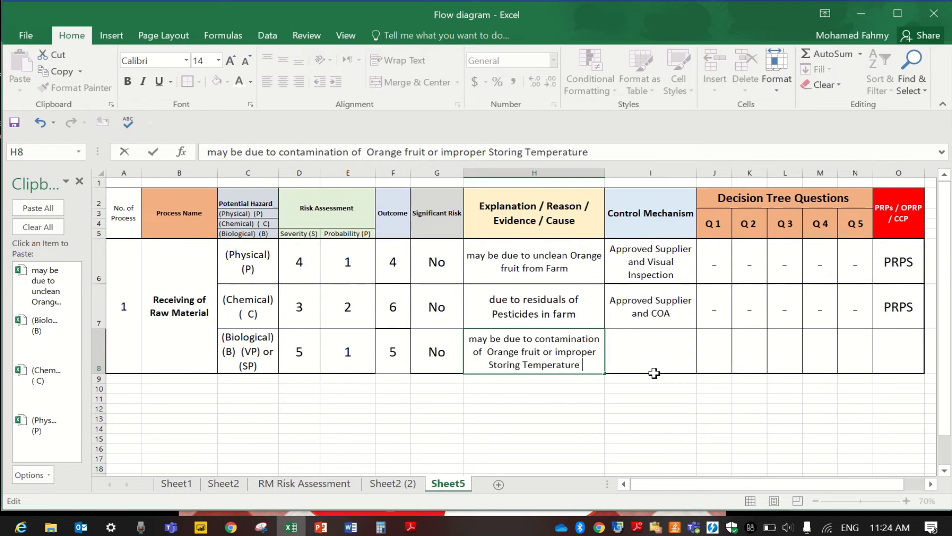
{"action": "key", "text": "Return"}
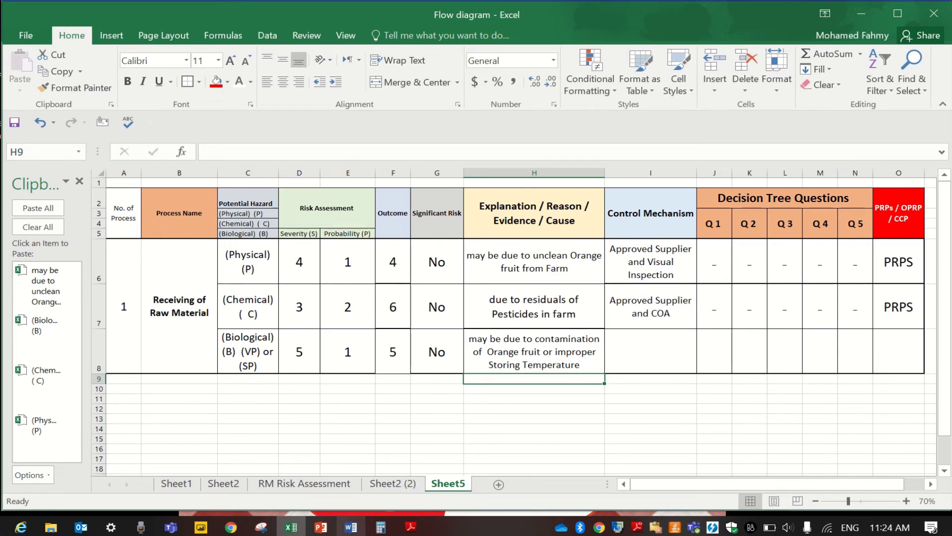
Switch to the Word HACCP plan and start a second line "( 25" in Orange Fruit's storage condition in the raw materials table
{"action": "left_click", "coordinate": [350, 526]}
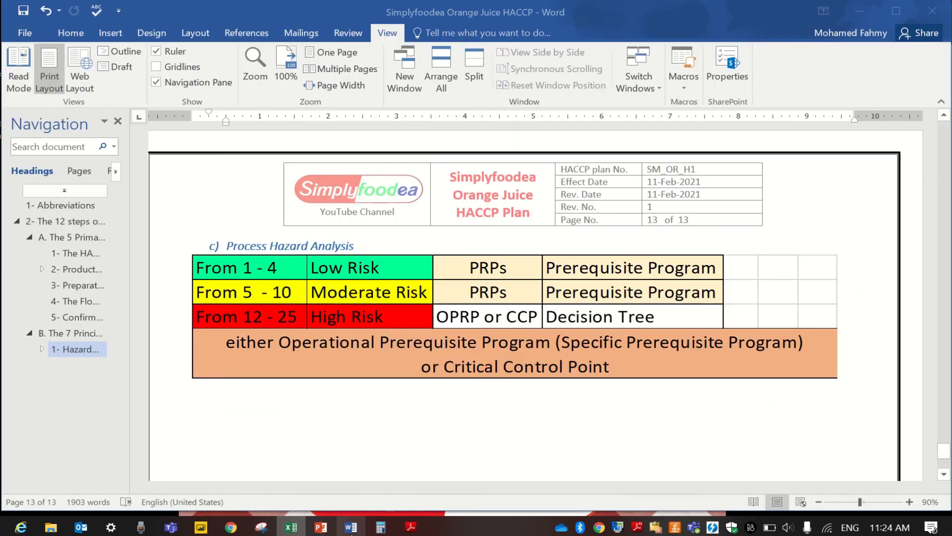
{"action": "left_click", "coordinate": [74, 349]}
{"action": "scroll", "coordinate": [305, 331], "scroll_direction": "down", "scroll_amount": 10}
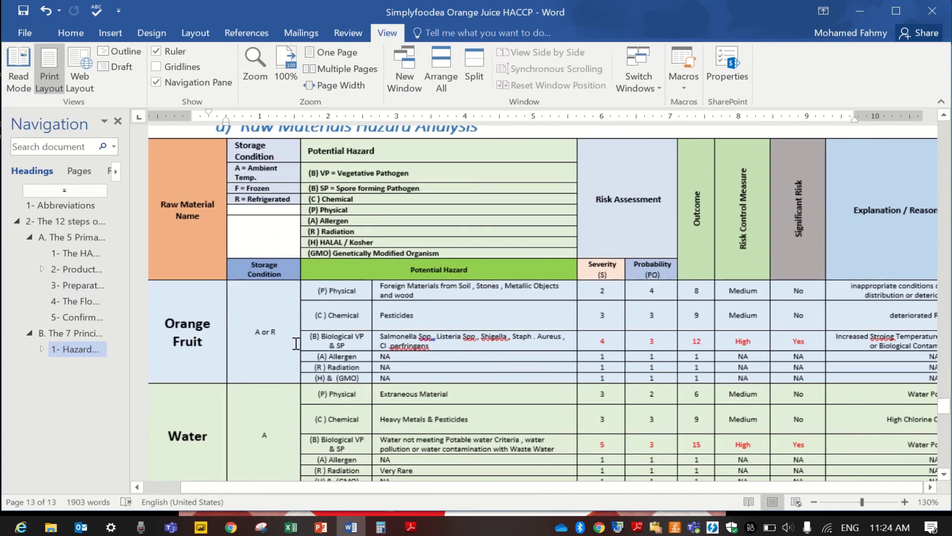
{"action": "scroll", "coordinate": [312, 338], "scroll_direction": "up", "scroll_amount": 9}
{"action": "scroll", "coordinate": [521, 390], "scroll_direction": "down", "scroll_amount": 10}
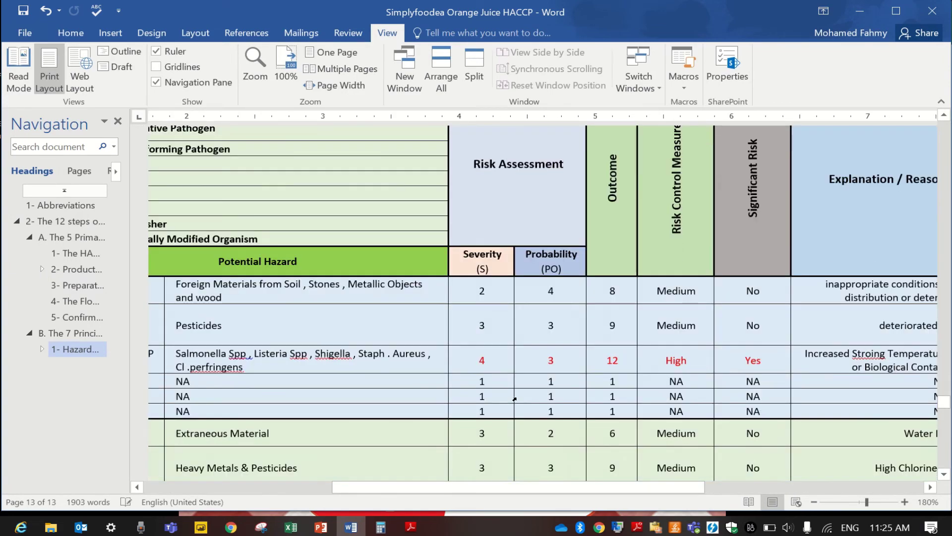
{"action": "scroll", "coordinate": [661, 474], "scroll_direction": "up", "scroll_amount": 5}
{"action": "left_click_drag", "start_coordinate": [660, 487], "coordinate": [471, 487]}
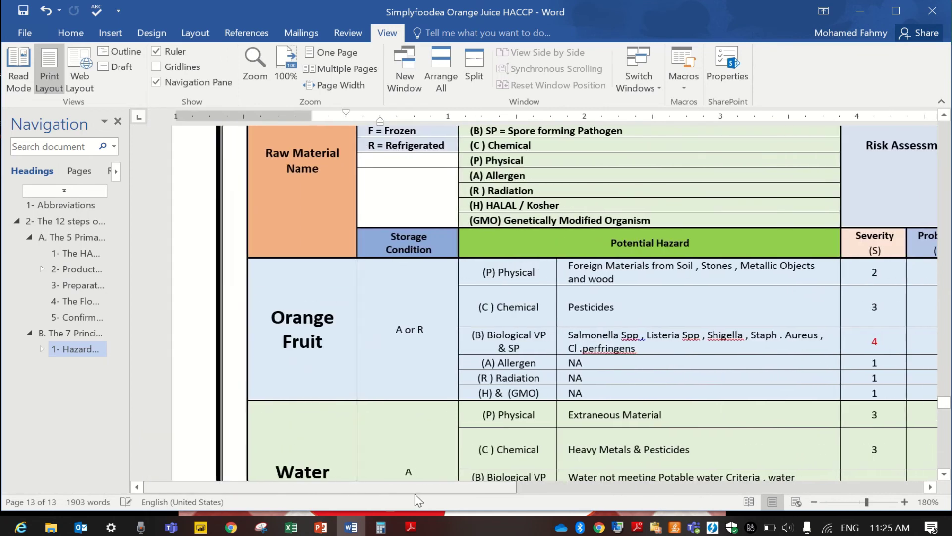
{"action": "left_click", "coordinate": [437, 331]}
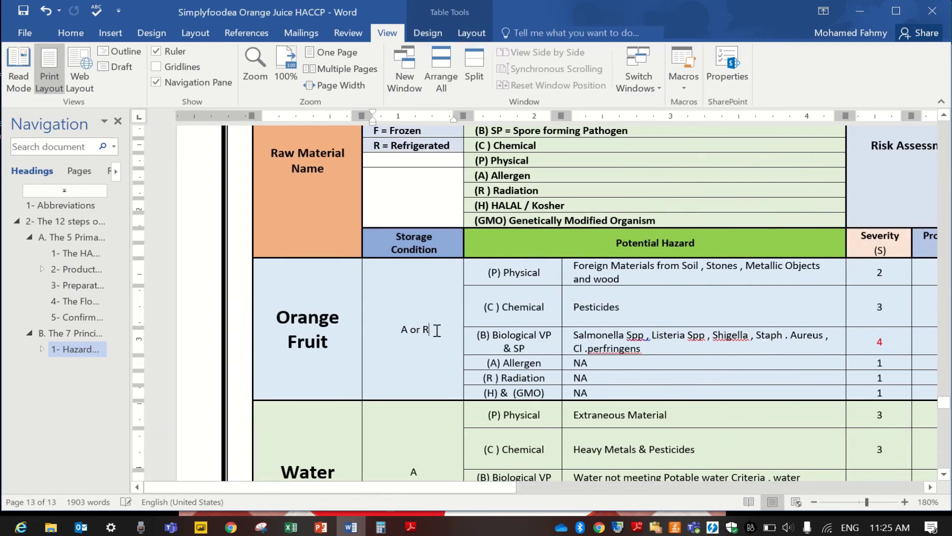
{"action": "key", "text": "Return"}
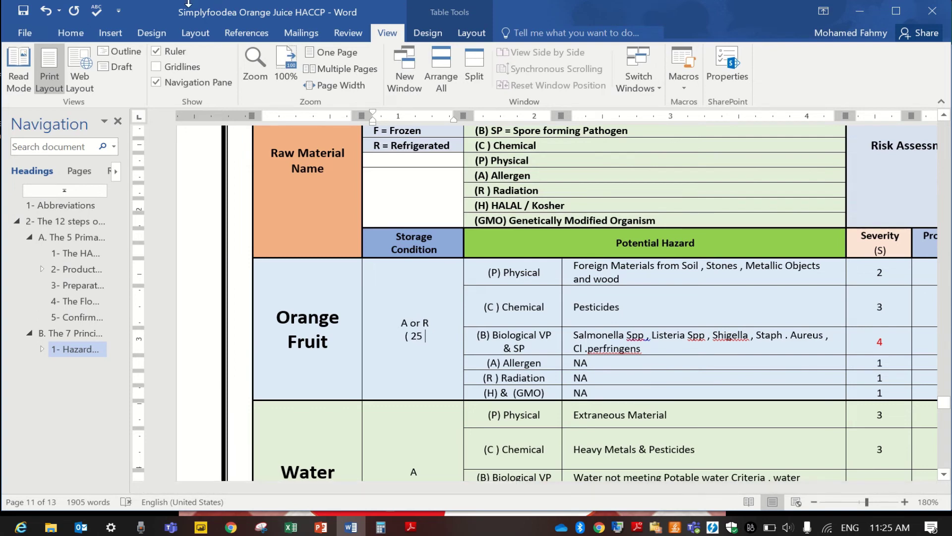
Insert a ± symbol after 25 and complete Orange Fruit's ambient range with "5 ) in case of A"
{"action": "left_click", "coordinate": [110, 32]}
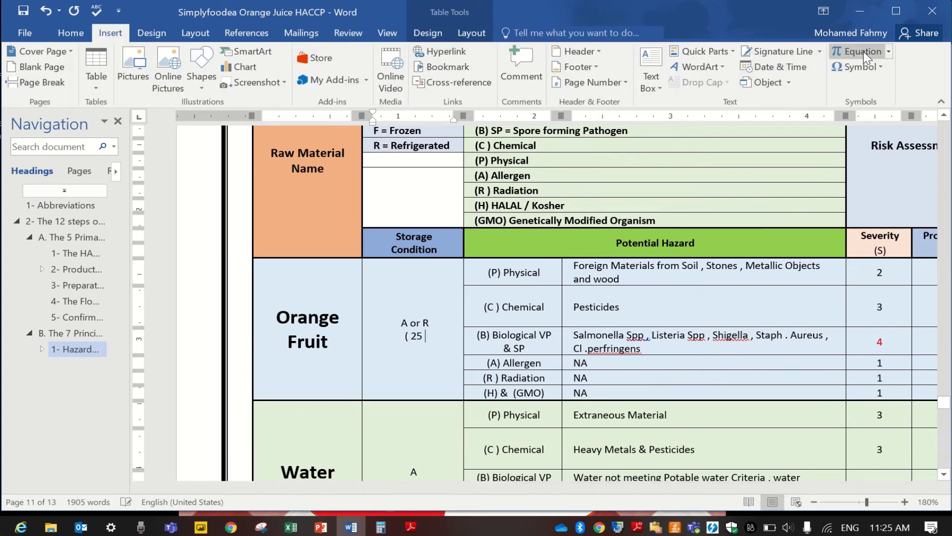
{"action": "left_click", "coordinate": [866, 78]}
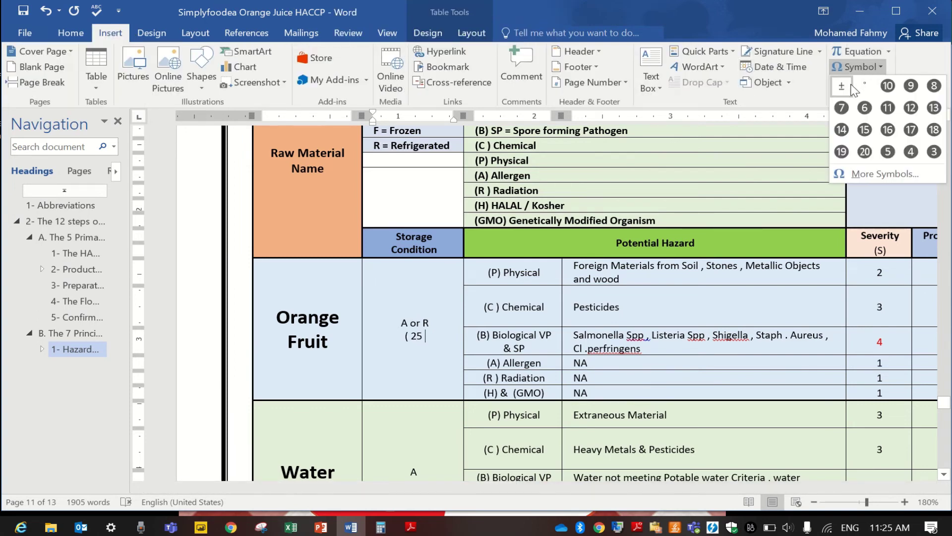
{"action": "left_click", "coordinate": [854, 91]}
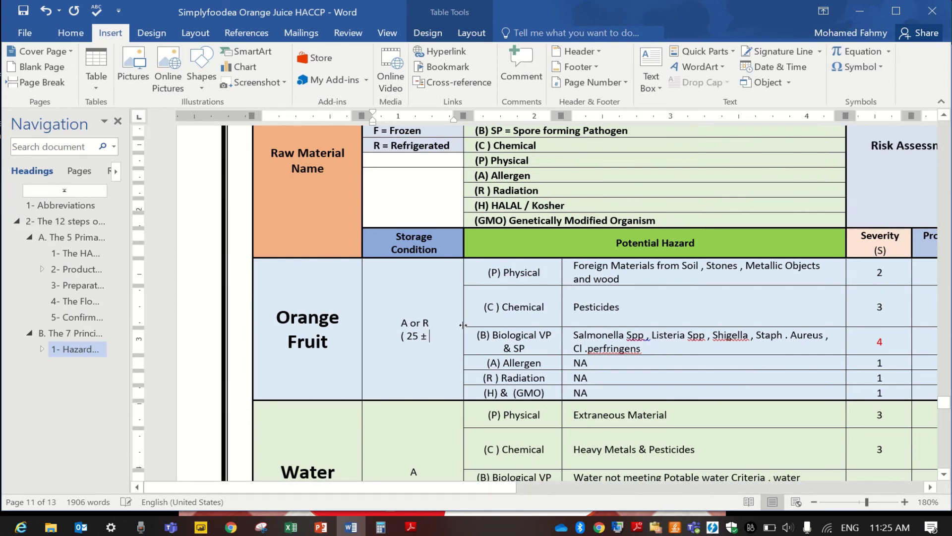
{"action": "type", "text": "5 )"}
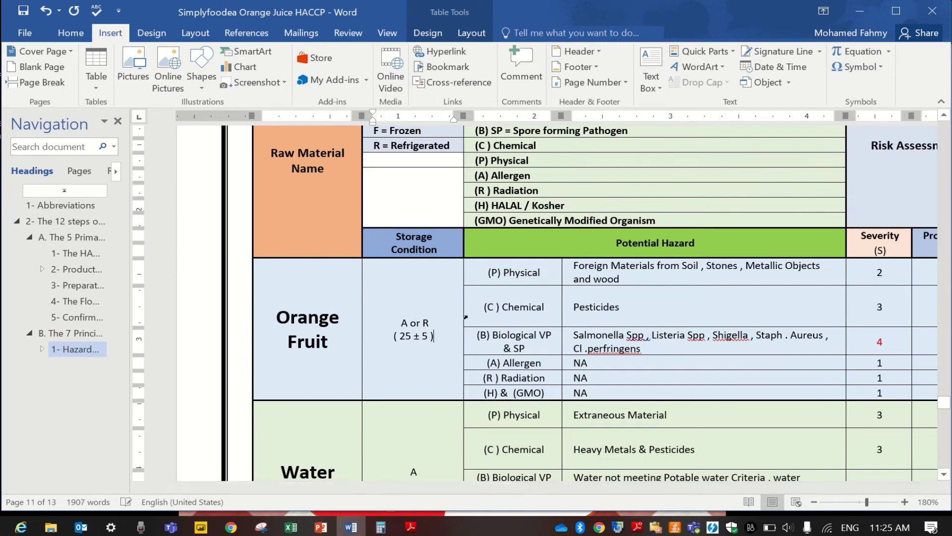
{"action": "type", "text": " in case of A"}
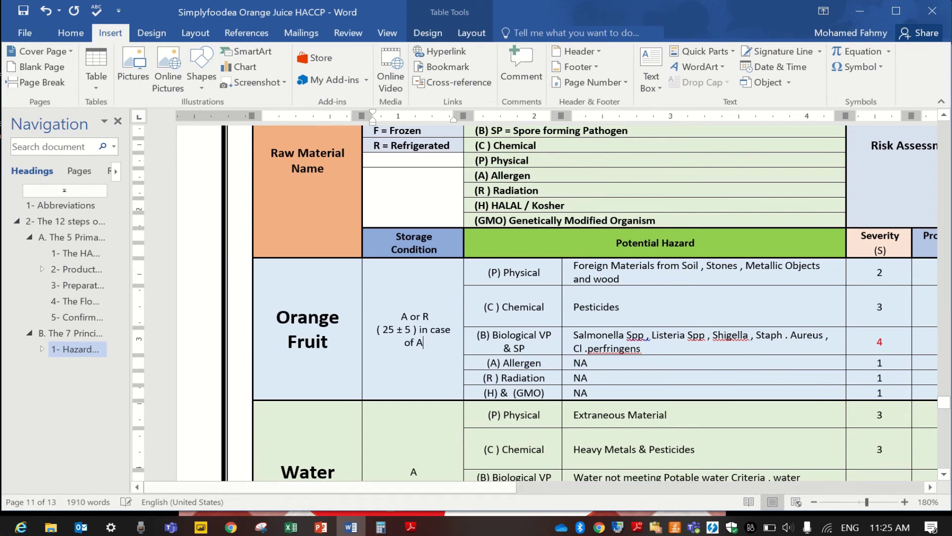
Append "and from 8 to 10 in case of R" to Orange Fruit's storage condition
{"action": "type", "text": " and from 8"}
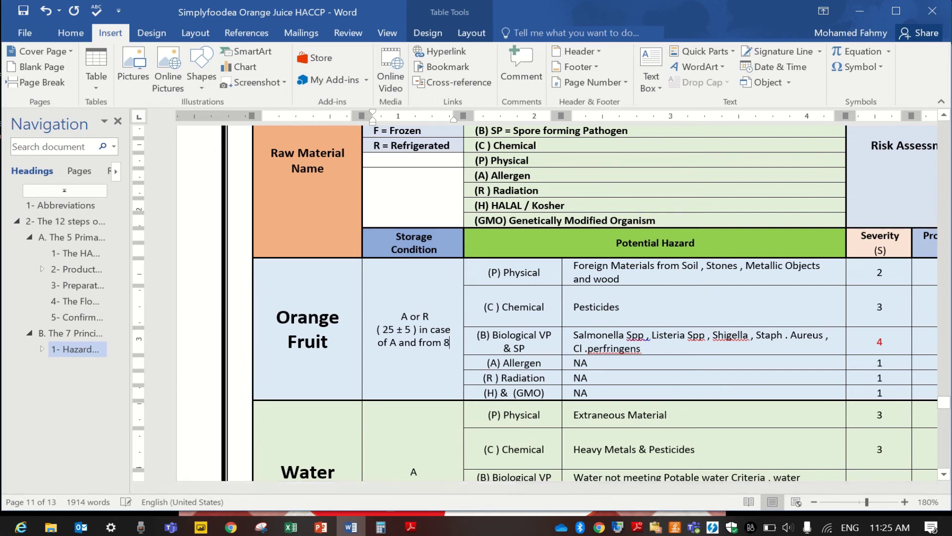
{"action": "type", "text": " to 10"}
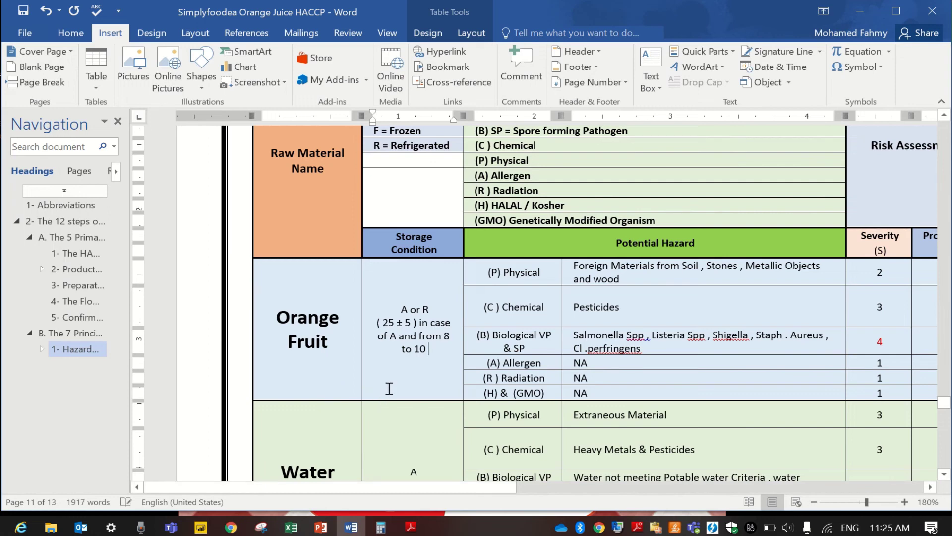
{"action": "type", "text": " in case"}
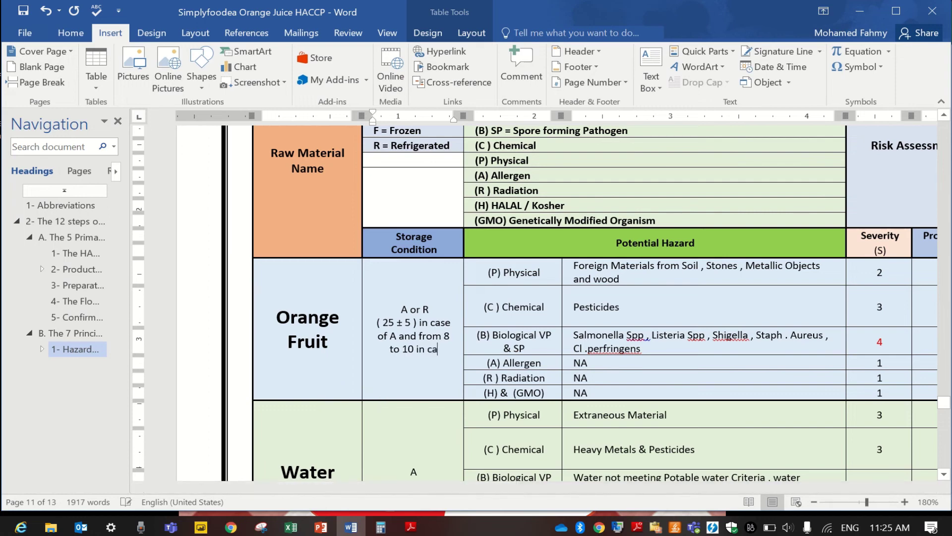
{"action": "type", "text": " of"}
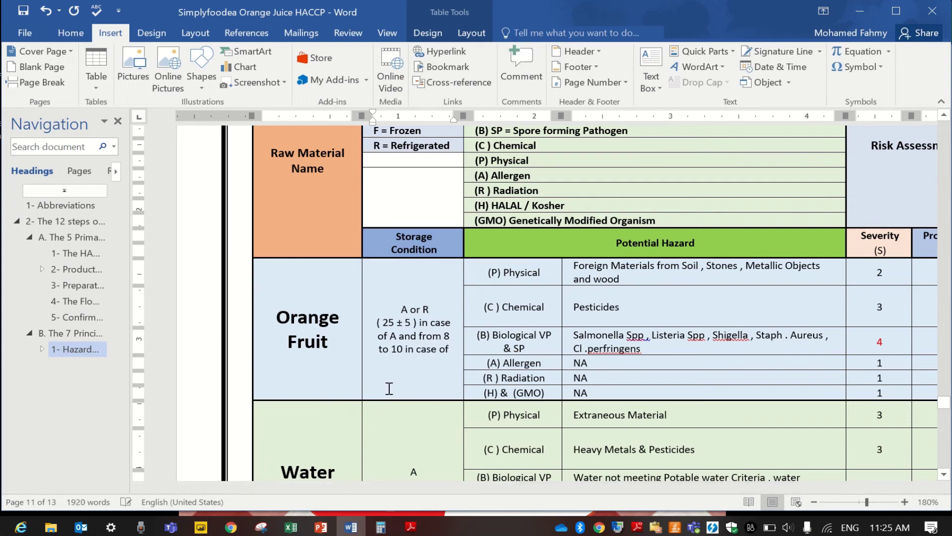
{"action": "type", "text": " R"}
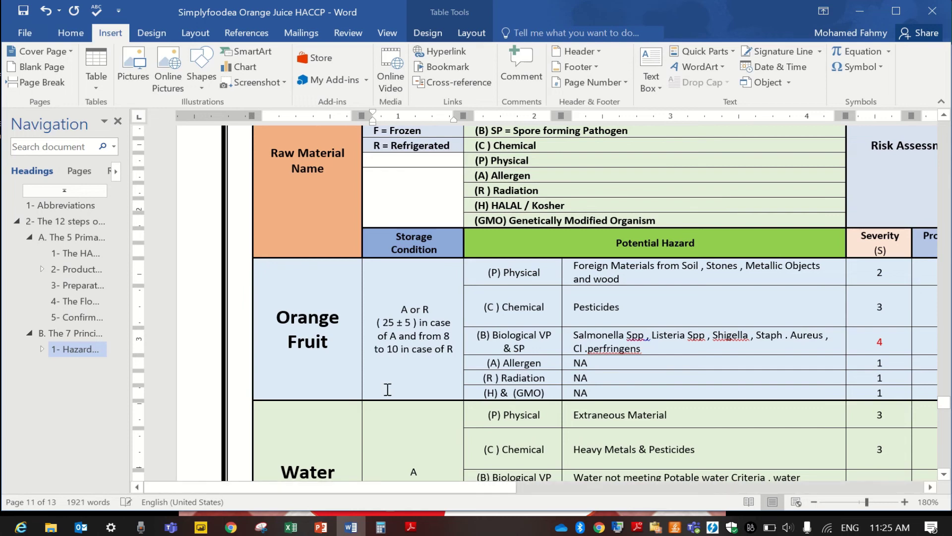
{"action": "left_click", "coordinate": [422, 329], "text": "shift"}
{"action": "key", "text": "ctrl+shift+Left"}
{"action": "key", "text": "ctrl+shift+Left"}
{"action": "key", "text": "ctrl+shift+Left"}
{"action": "key", "text": "ctrl+shift+Left"}
{"action": "key", "text": "ctrl+shift+Left"}
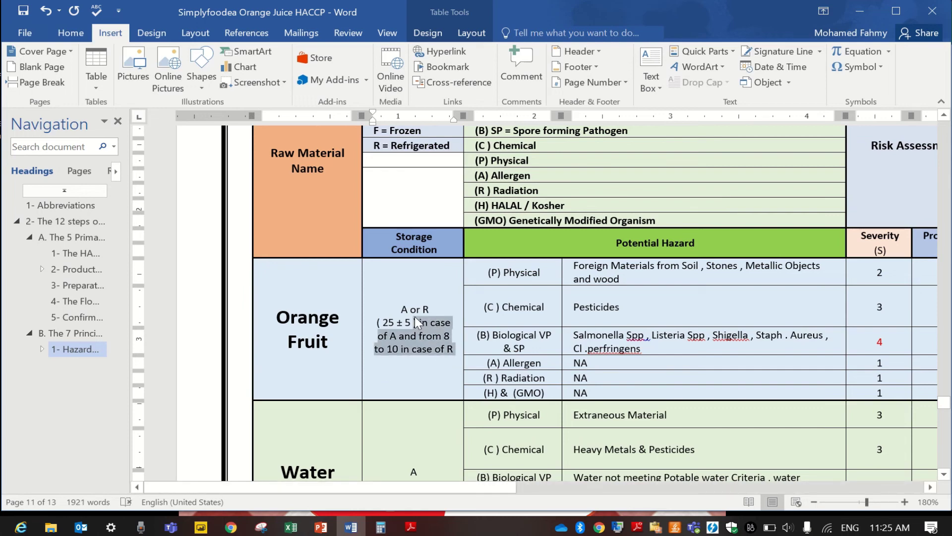
{"action": "left_click", "coordinate": [419, 323]}
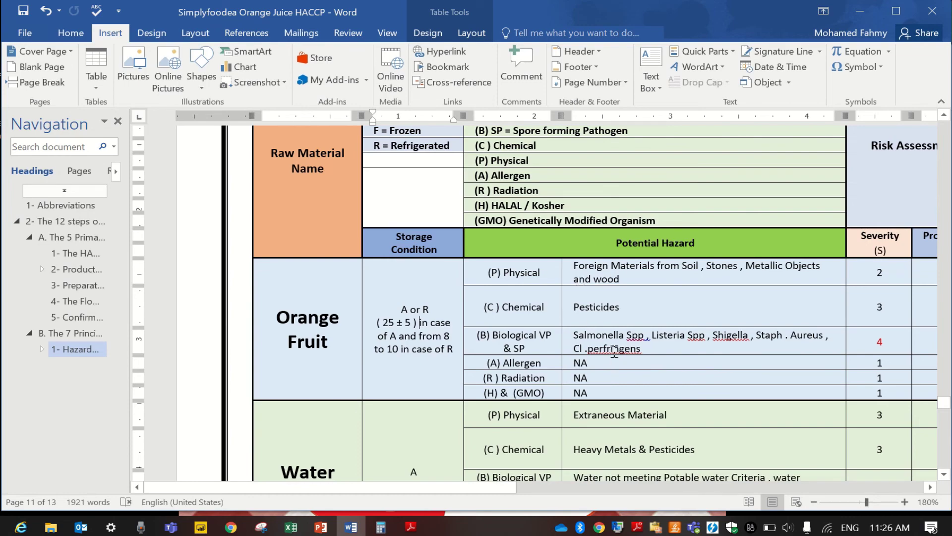
{"action": "scroll", "coordinate": [613, 351], "scroll_direction": "down", "scroll_amount": 8, "text": "ctrl"}
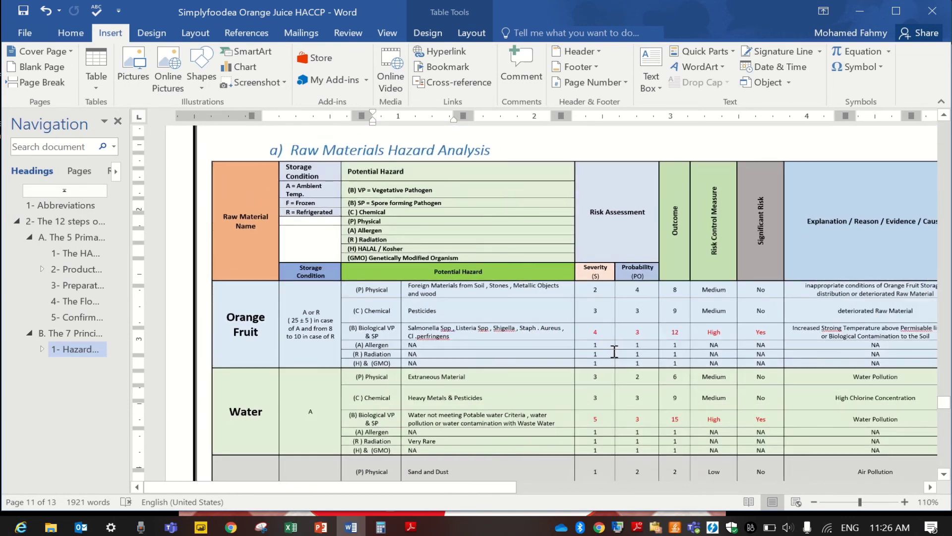
{"action": "scroll", "coordinate": [613, 351], "scroll_direction": "down", "scroll_amount": 15}
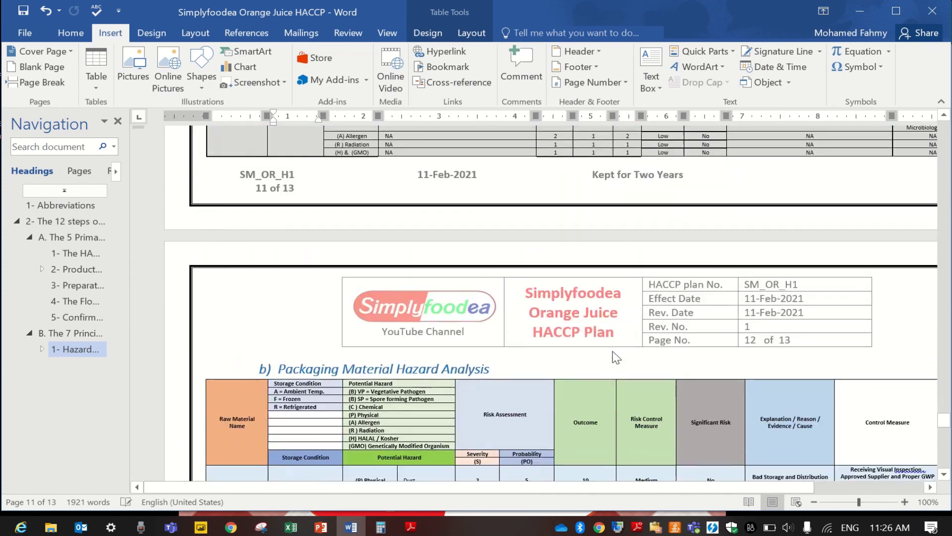
{"action": "scroll", "coordinate": [599, 352], "scroll_direction": "down", "scroll_amount": 1}
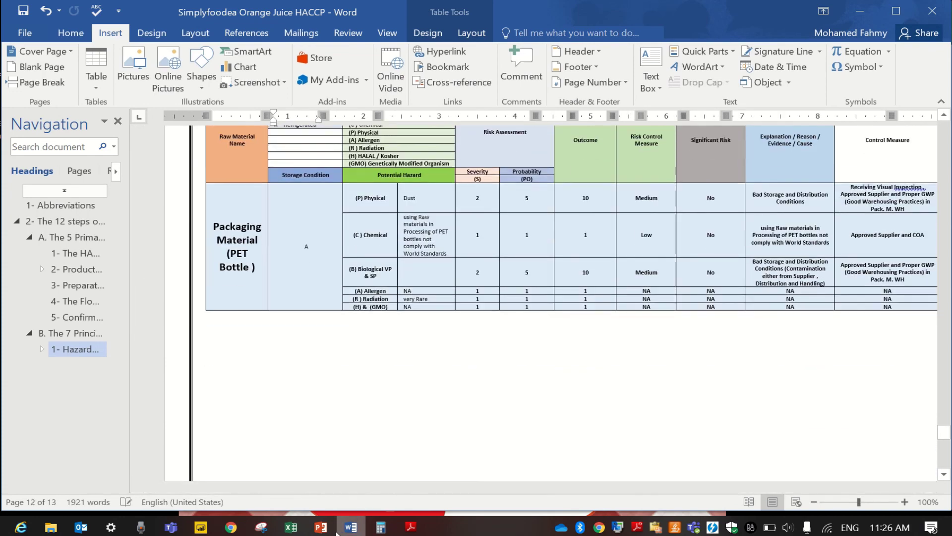
Switch back to Excel and fill the chemical hazard's control mechanism, decision tree answers and PRPS entry down into the biological hazard row (I8:O8)
{"action": "left_click", "coordinate": [291, 527]}
{"action": "left_click", "coordinate": [478, 408]}
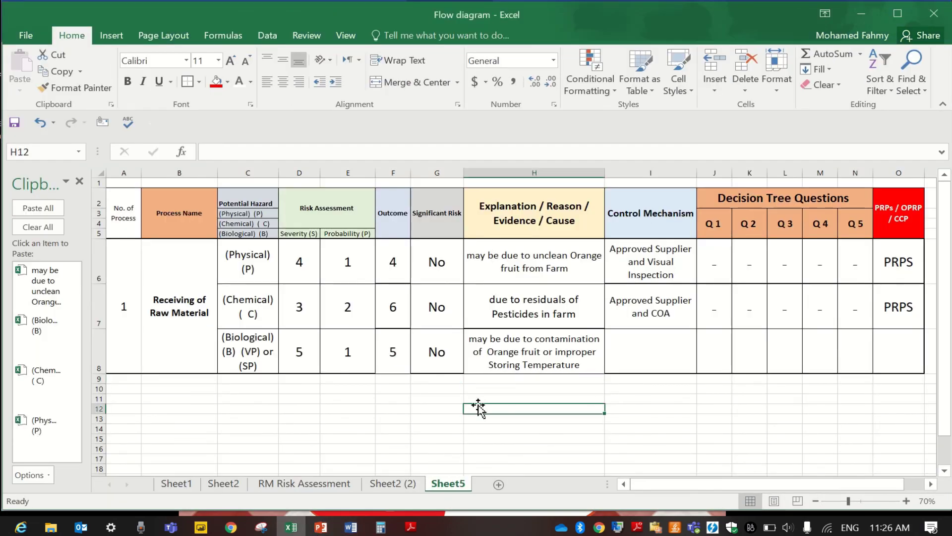
{"action": "left_click", "coordinate": [661, 346]}
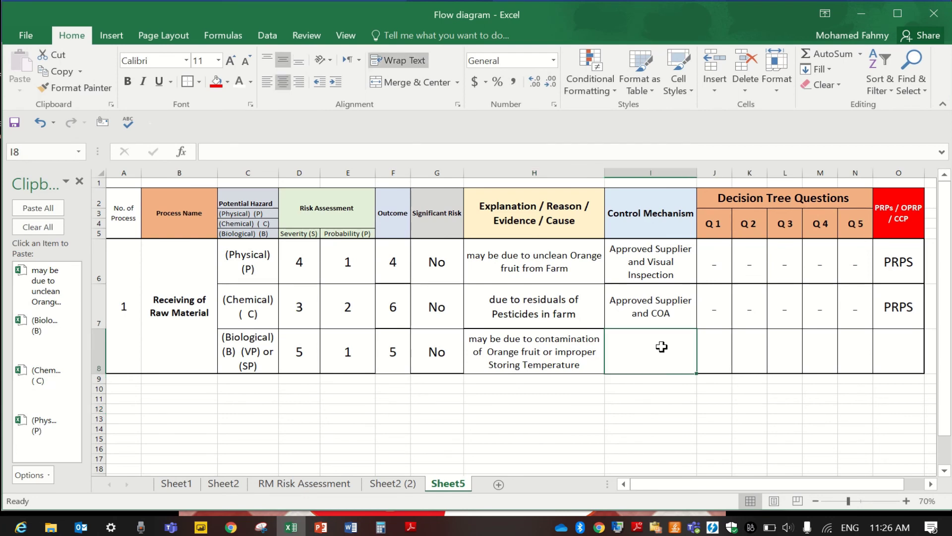
{"action": "left_click", "coordinate": [646, 298]}
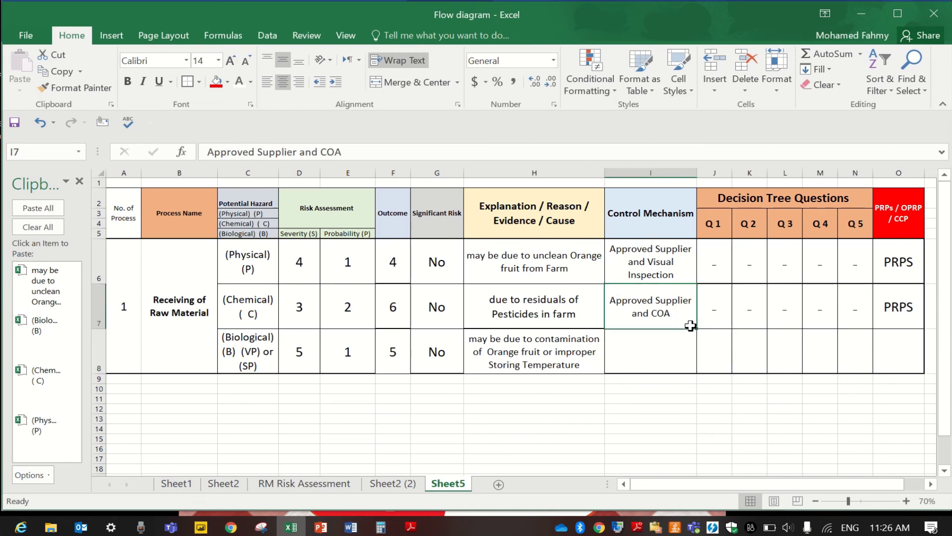
{"action": "left_click_drag", "start_coordinate": [697, 328], "coordinate": [699, 363]}
{"action": "left_click_drag", "start_coordinate": [715, 302], "coordinate": [918, 364]}
{"action": "left_click", "coordinate": [846, 403]}
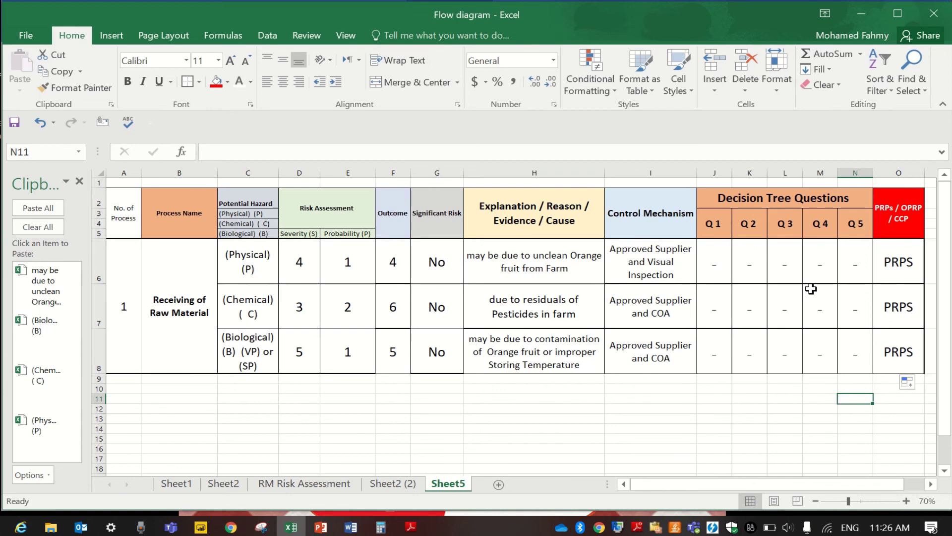
Apply an outside border around the header block A2:O5 and around the Receiving of Raw Material rows A6:O8
{"action": "left_click_drag", "start_coordinate": [119, 198], "coordinate": [885, 217]}
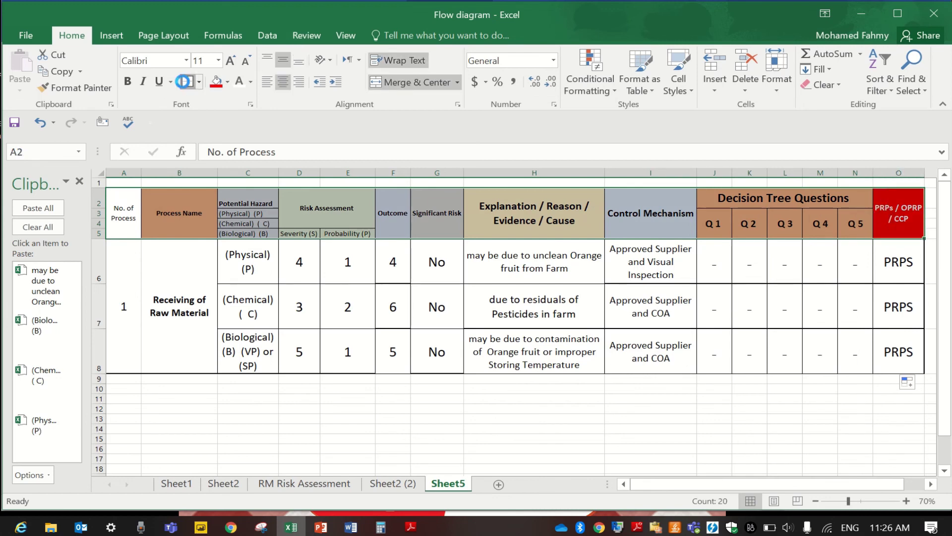
{"action": "left_click", "coordinate": [183, 81]}
{"action": "left_click_drag", "start_coordinate": [134, 263], "coordinate": [910, 317]}
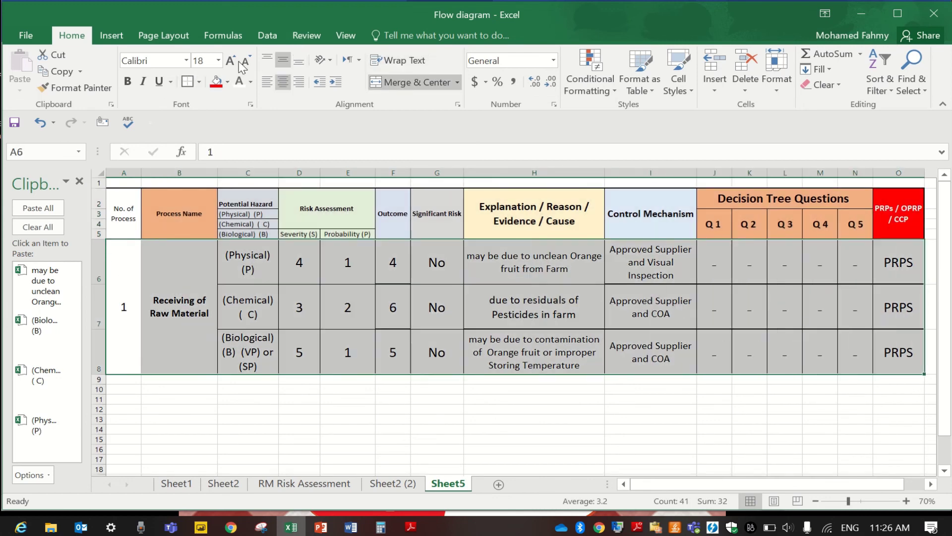
{"action": "left_click", "coordinate": [431, 287]}
{"action": "left_click", "coordinate": [833, 419]}
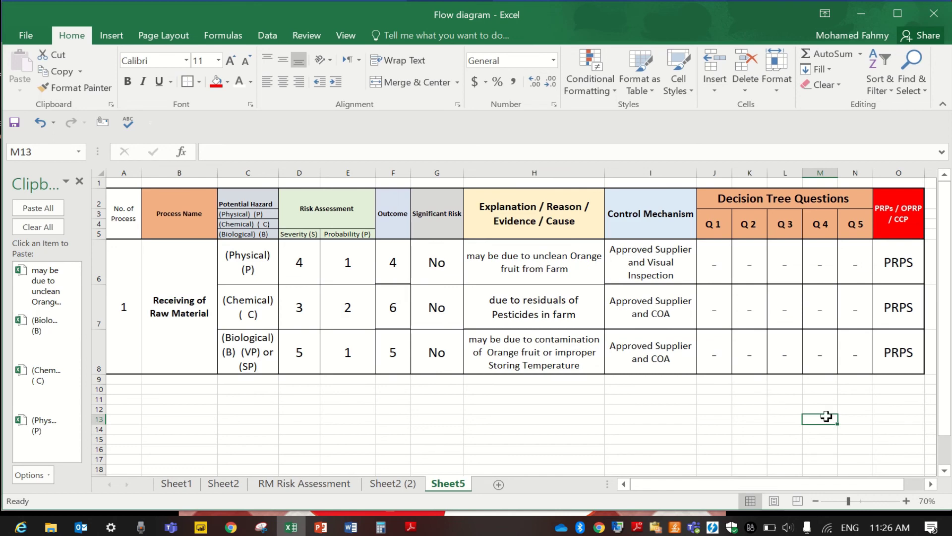
{"action": "mouse_move", "coordinate": [528, 10]}
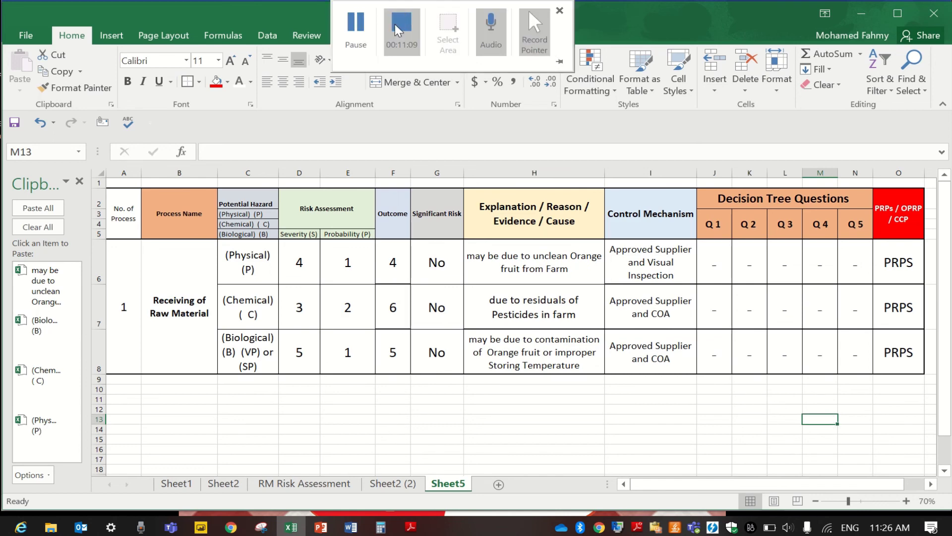